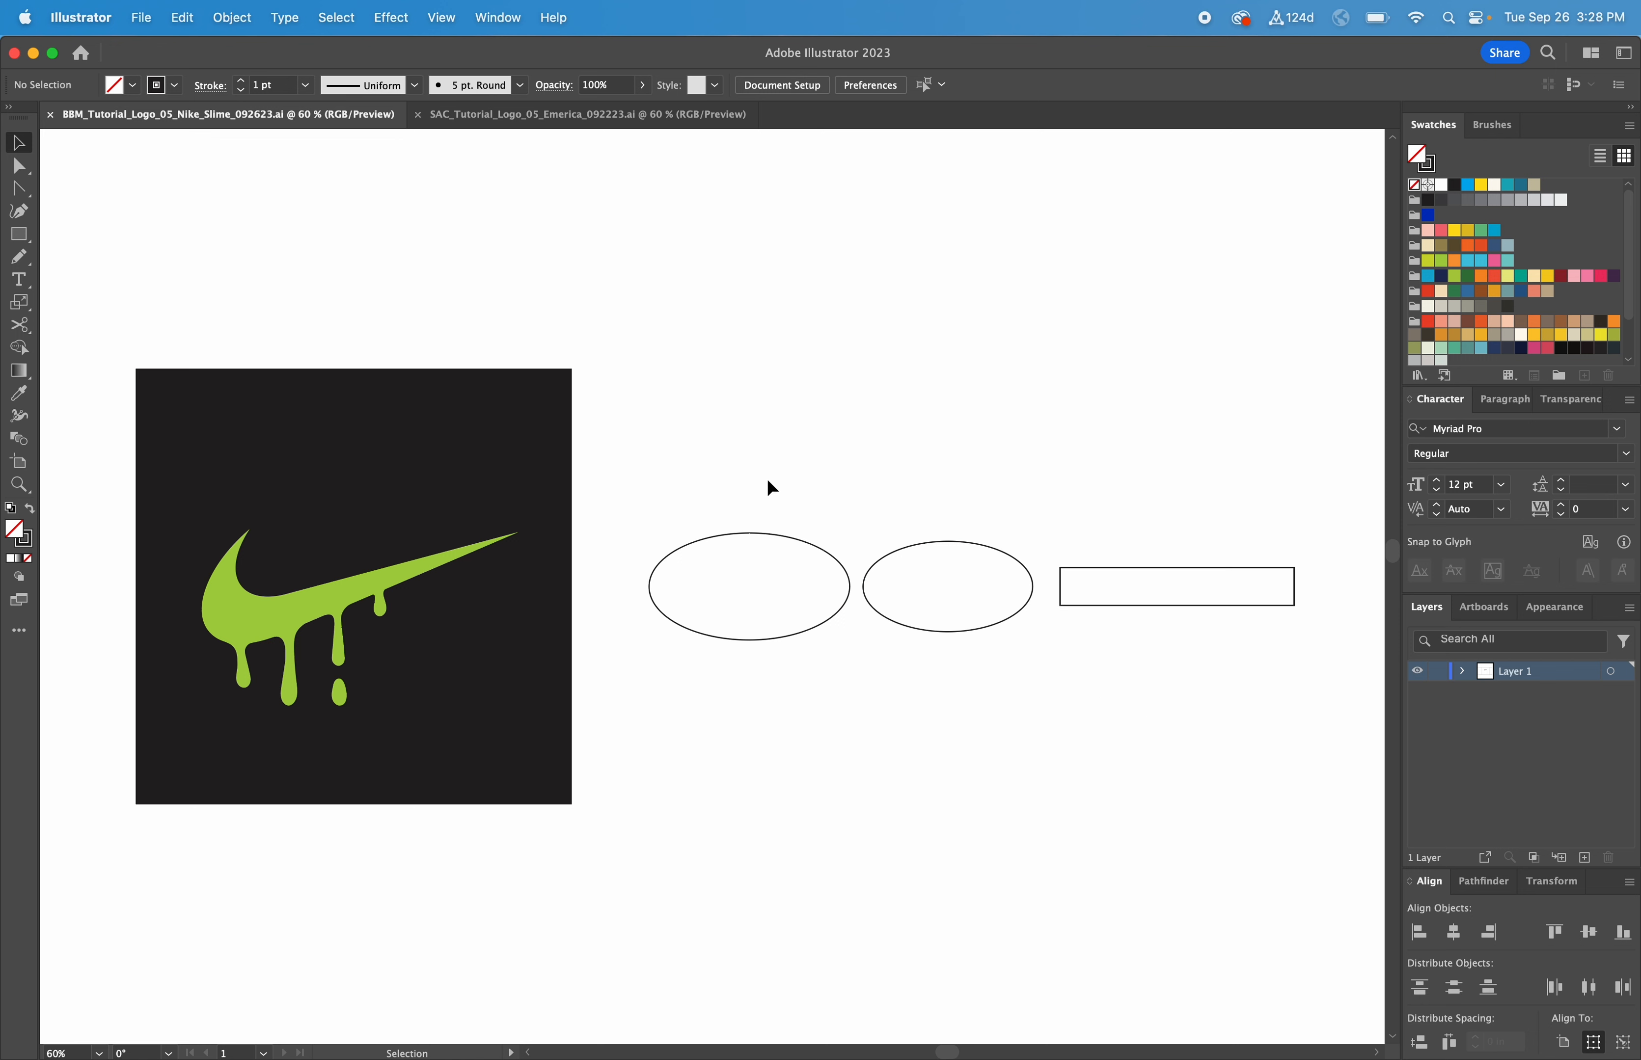
Step: Rotate both ellipses diagonally together, then drag the upper one down-left onto the lower
drag(699, 493, 967, 641)
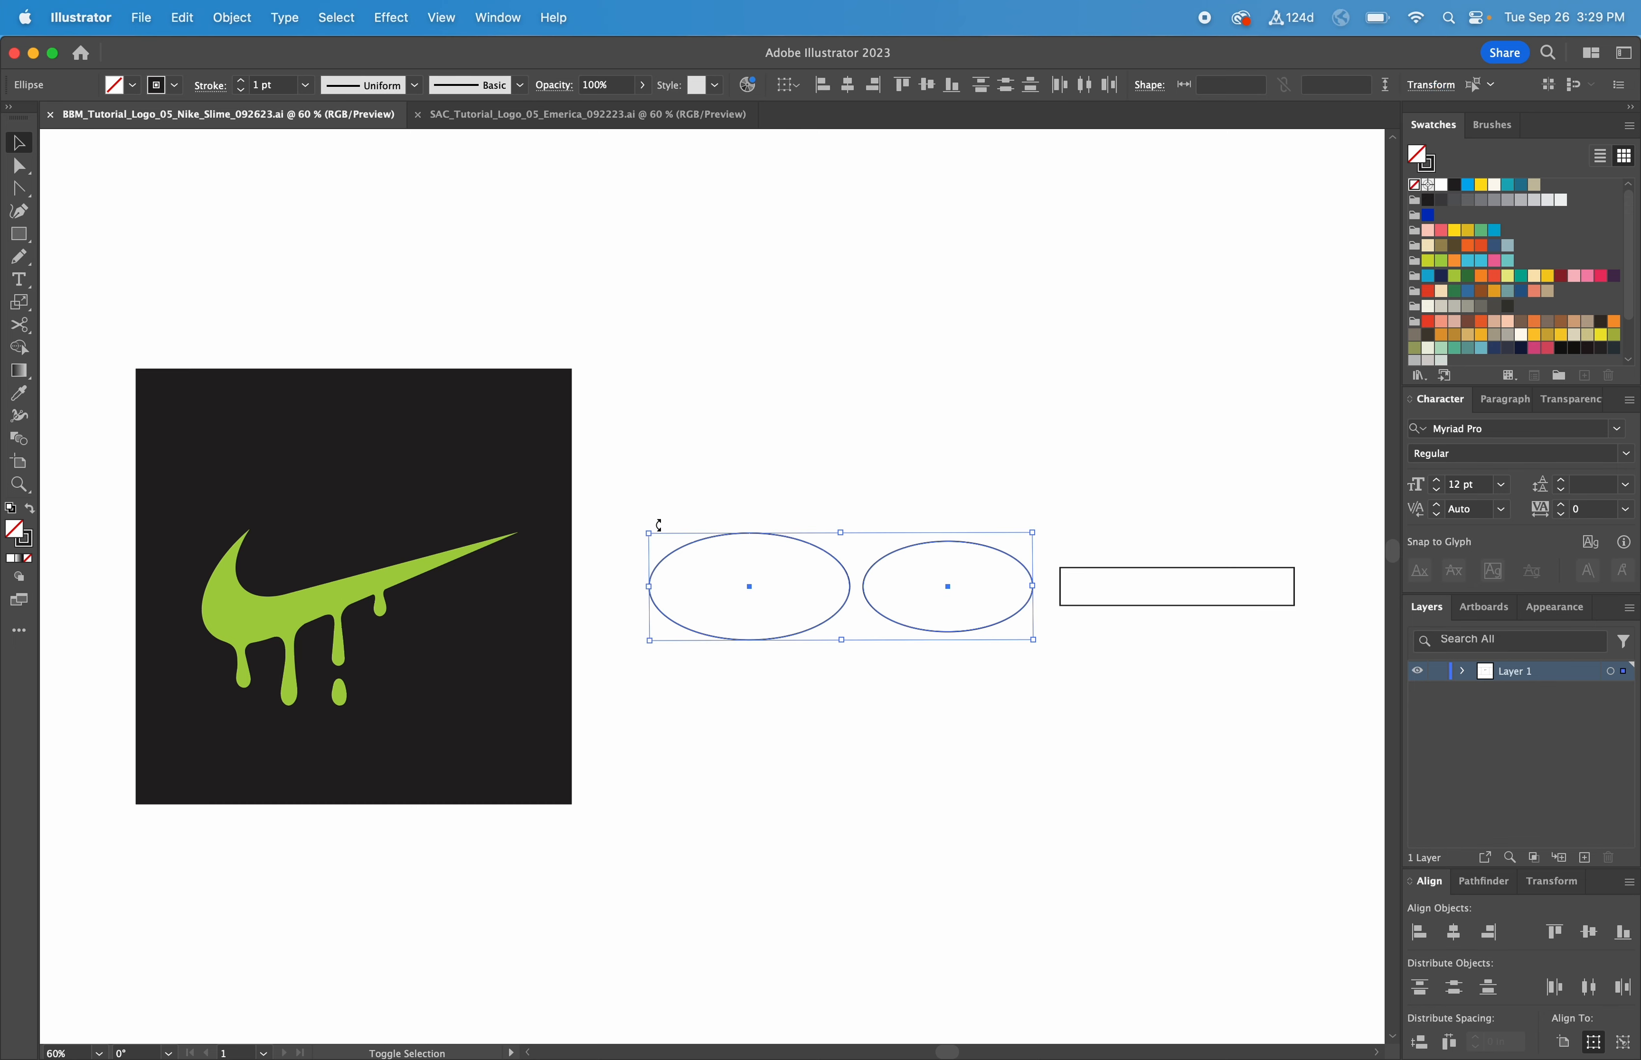
drag(658, 526, 675, 633)
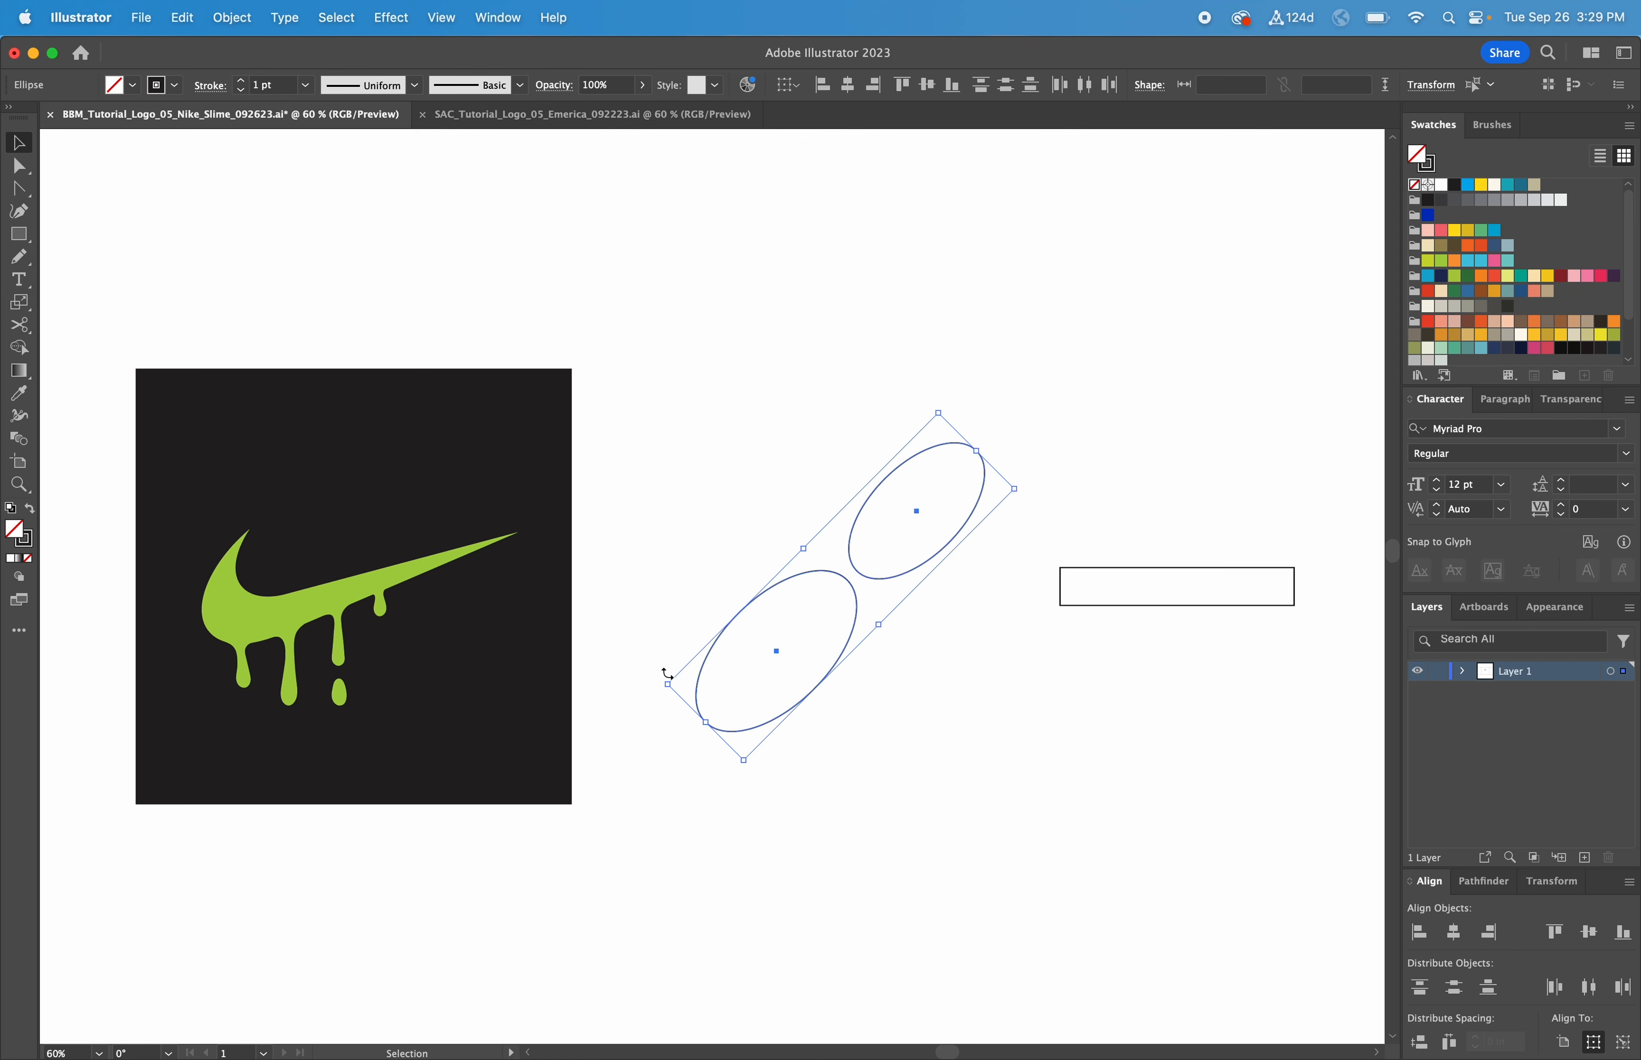
drag(667, 675, 656, 657)
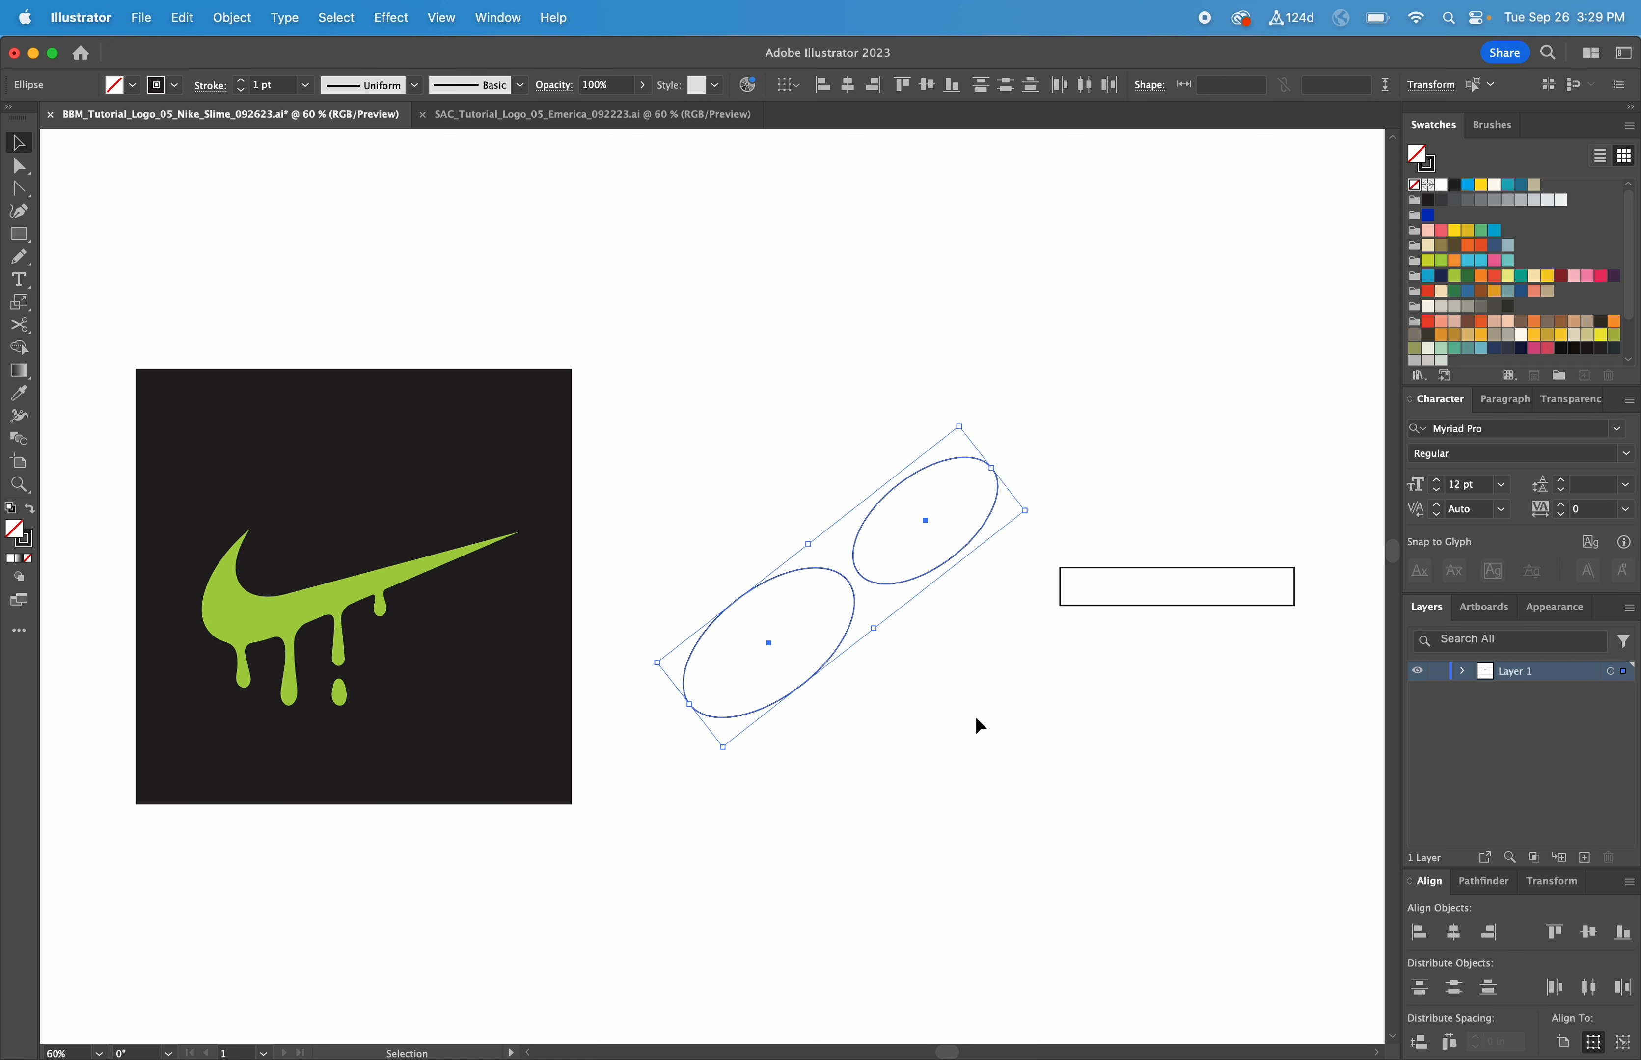
click(978, 721)
drag(993, 469, 857, 552)
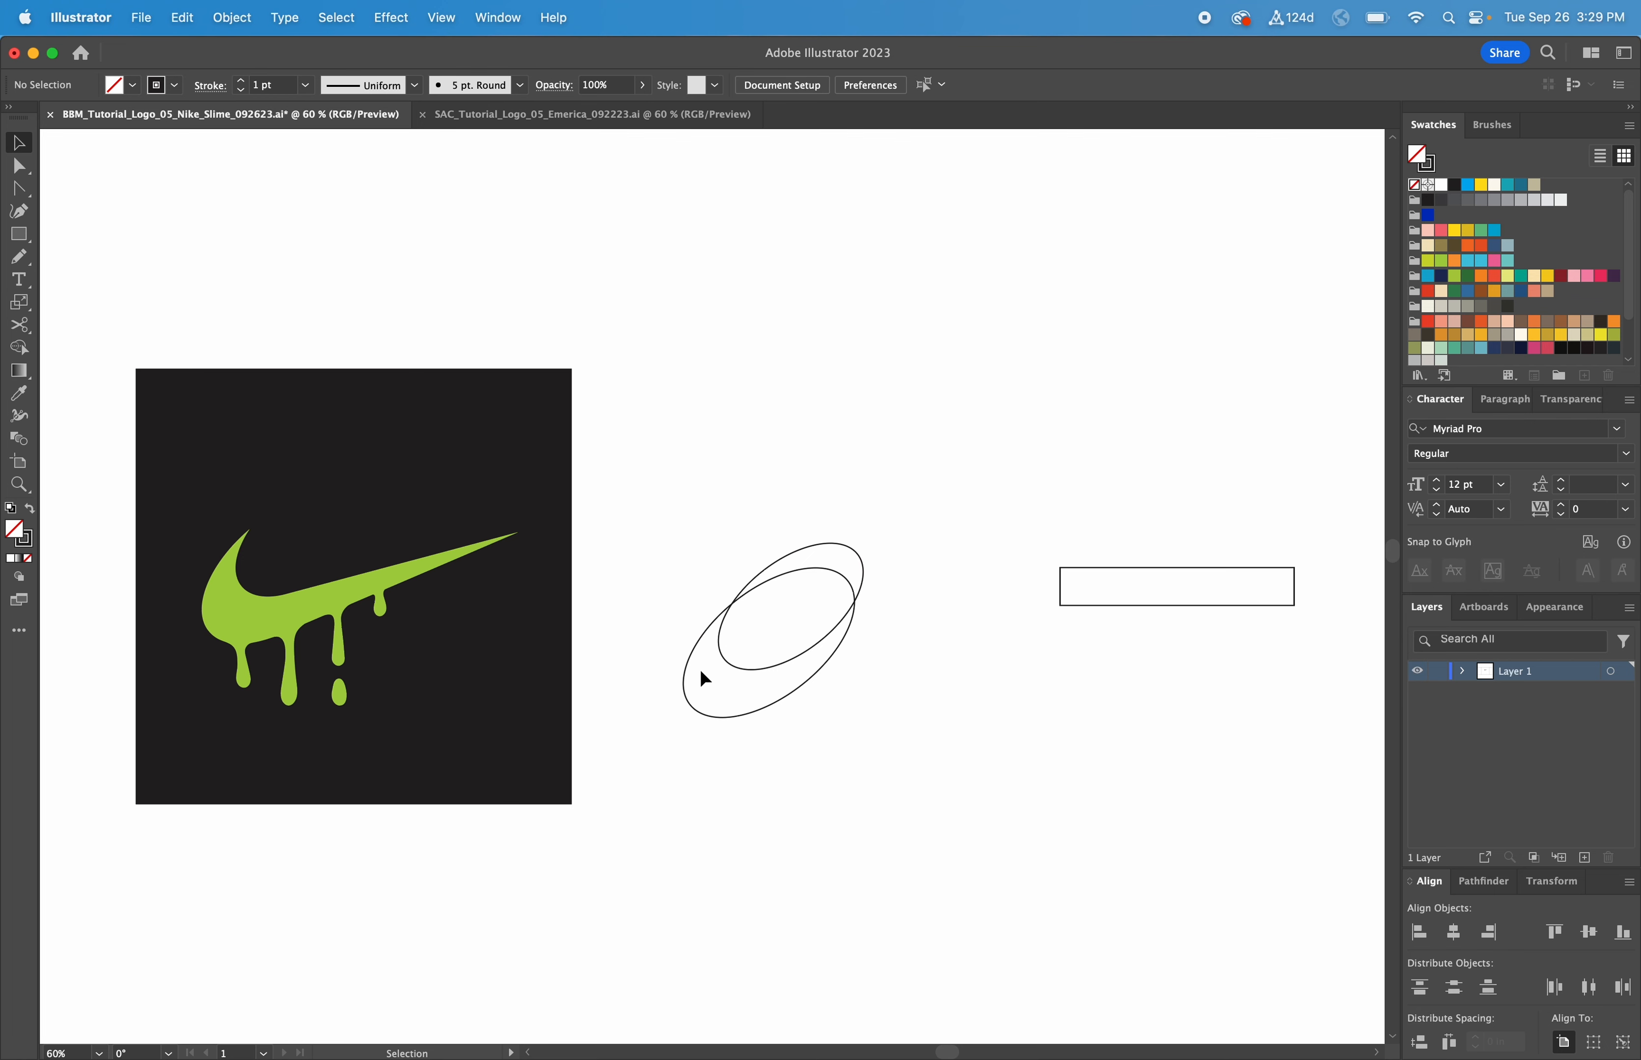
Step: Drag the long rectangle down so its left end meets the lower ellipse, undoing a trial rotation
drag(1109, 568, 819, 661)
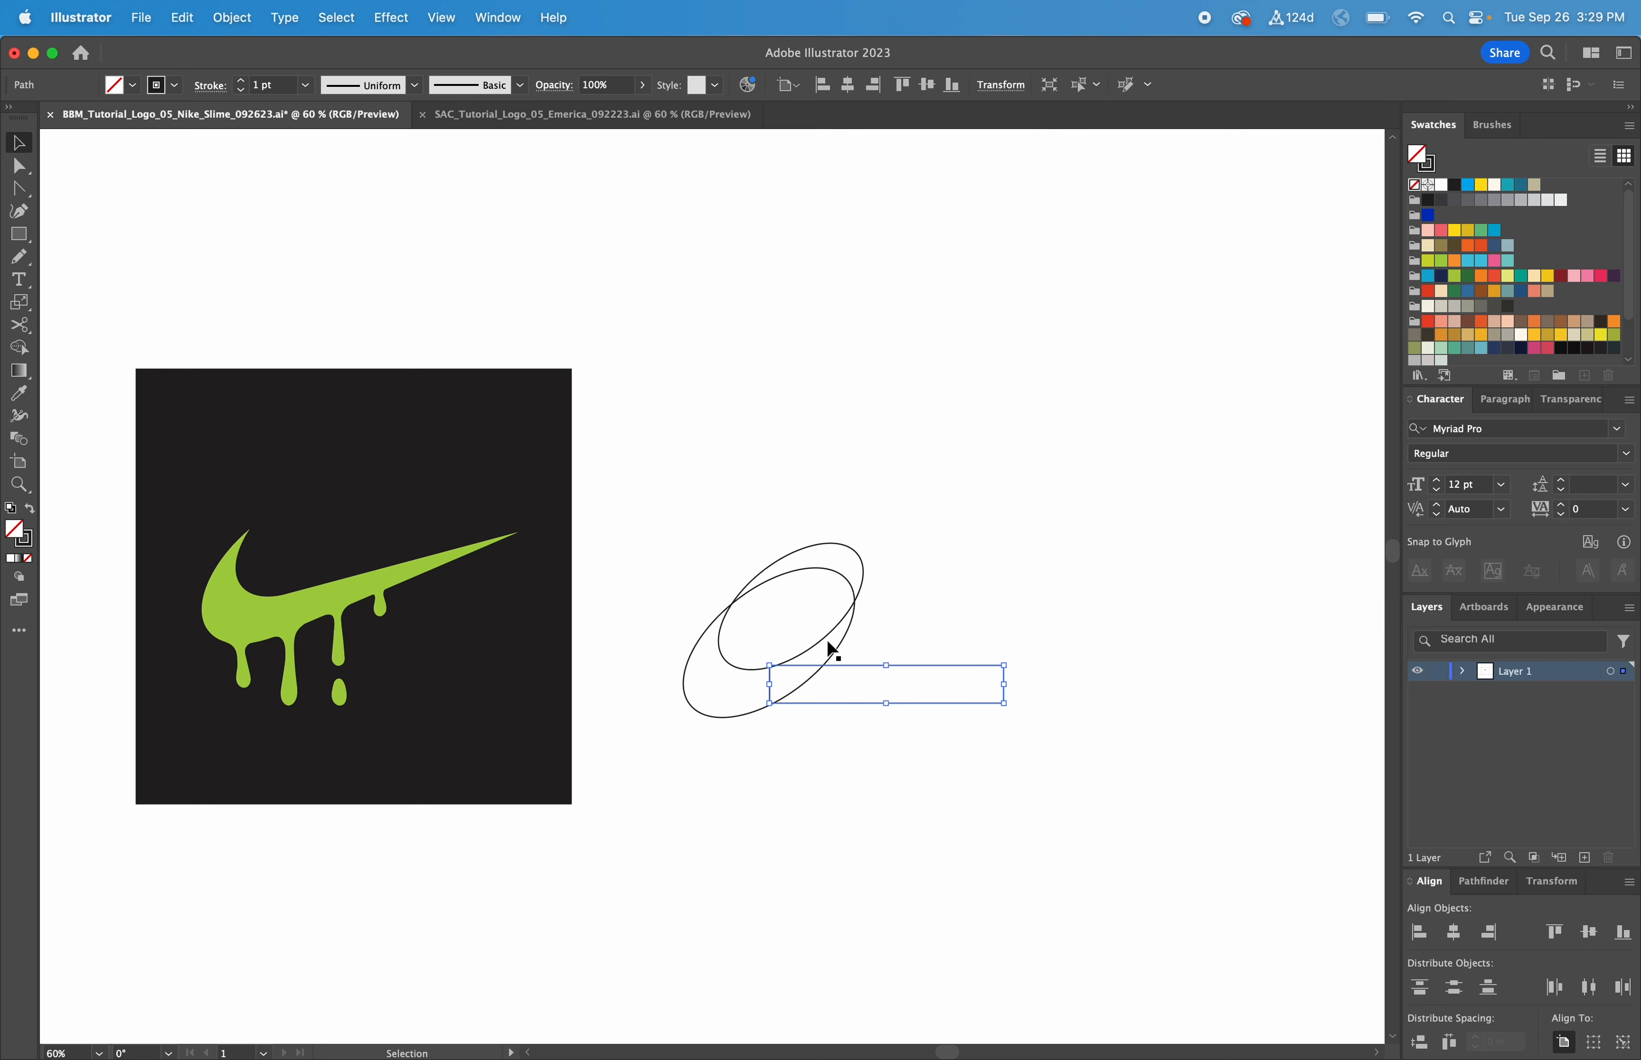
click(859, 554)
click(931, 568)
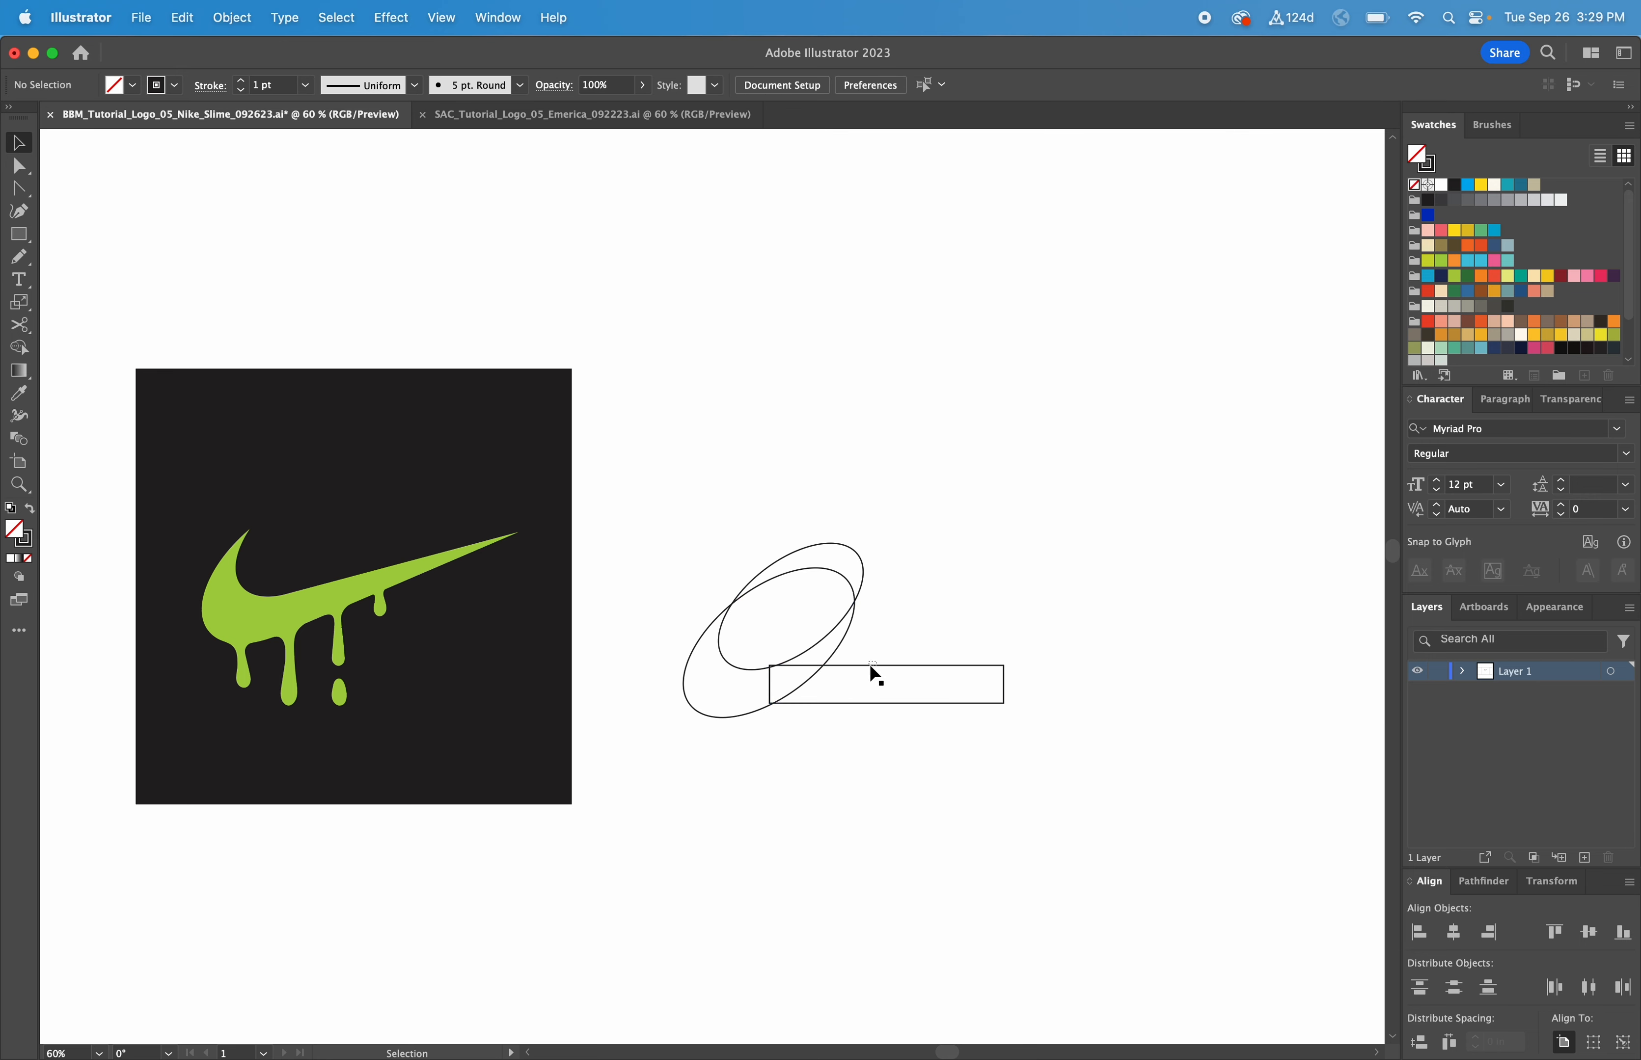
click(871, 664)
drag(871, 664, 859, 670)
key(super+z)
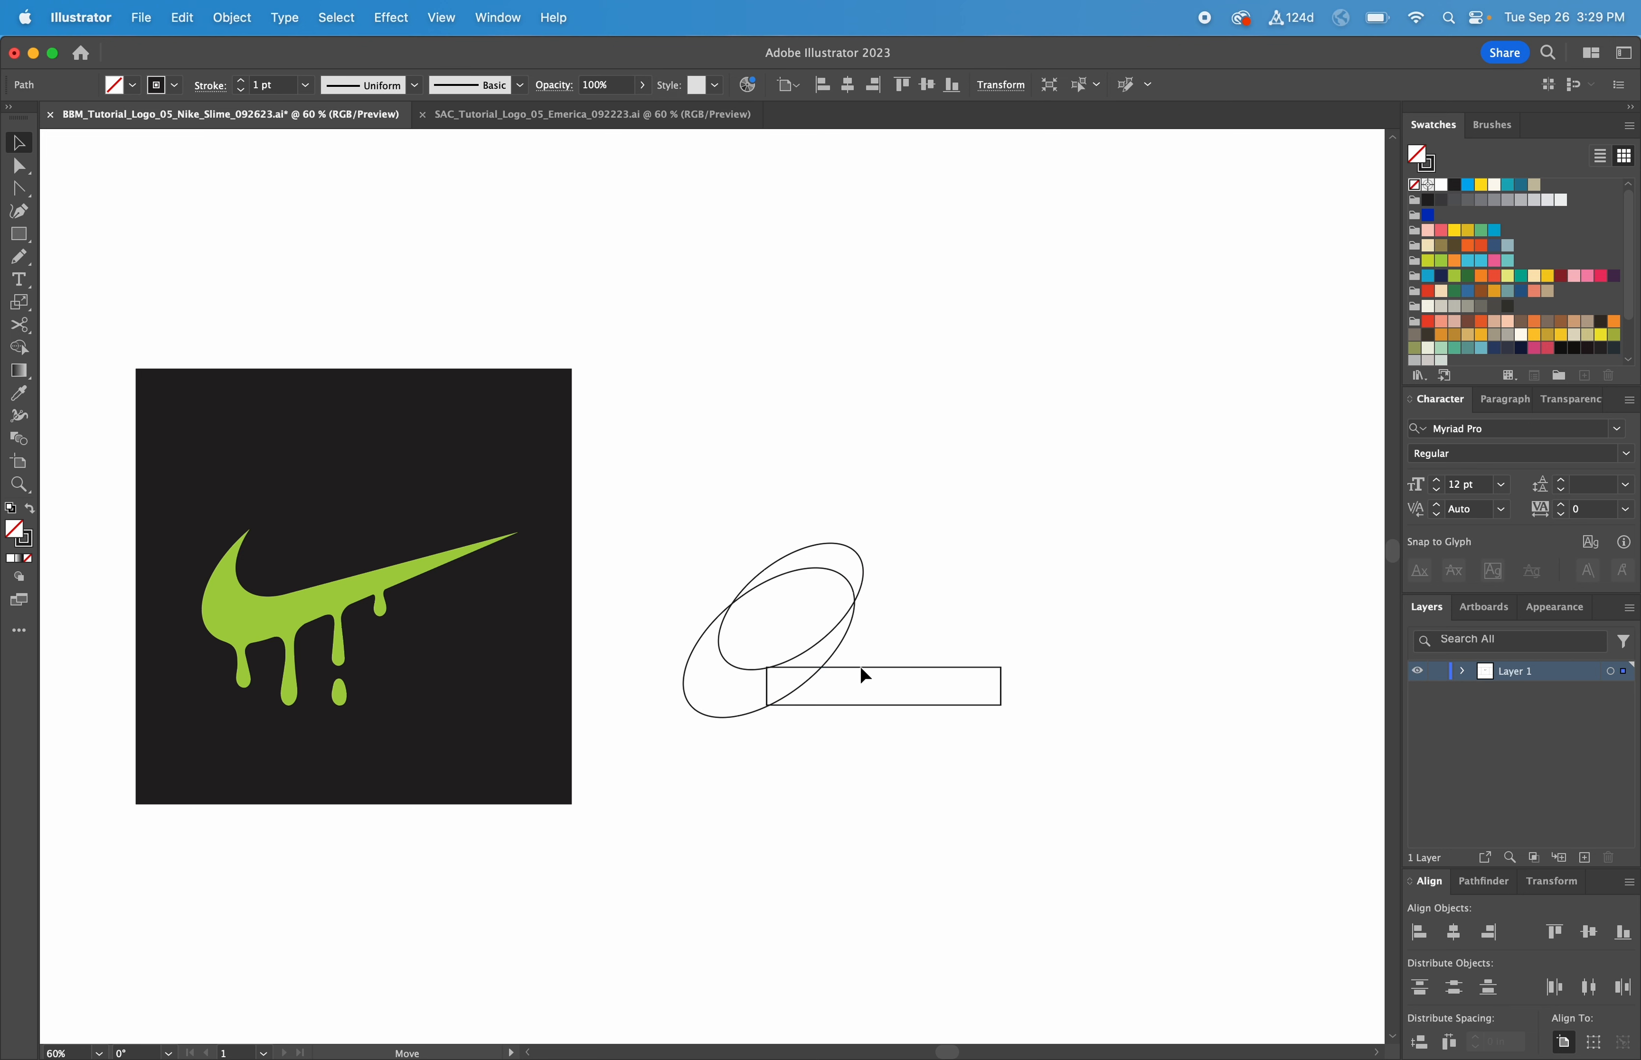
click(976, 614)
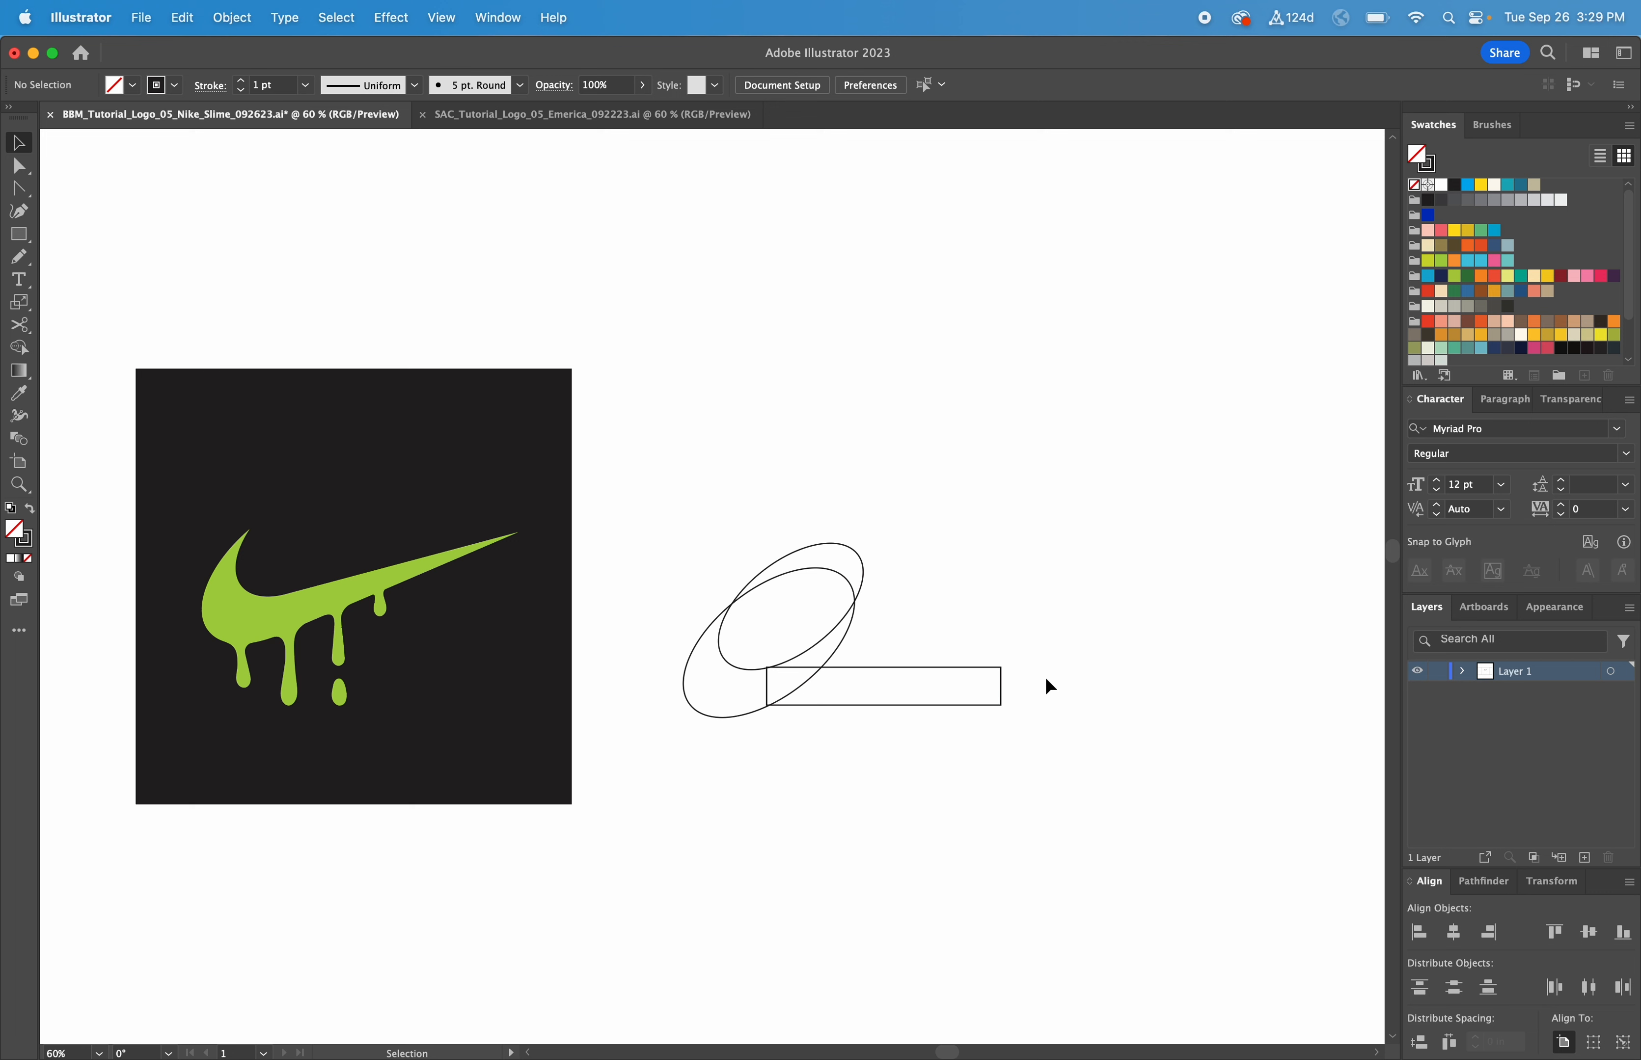
key(minus)
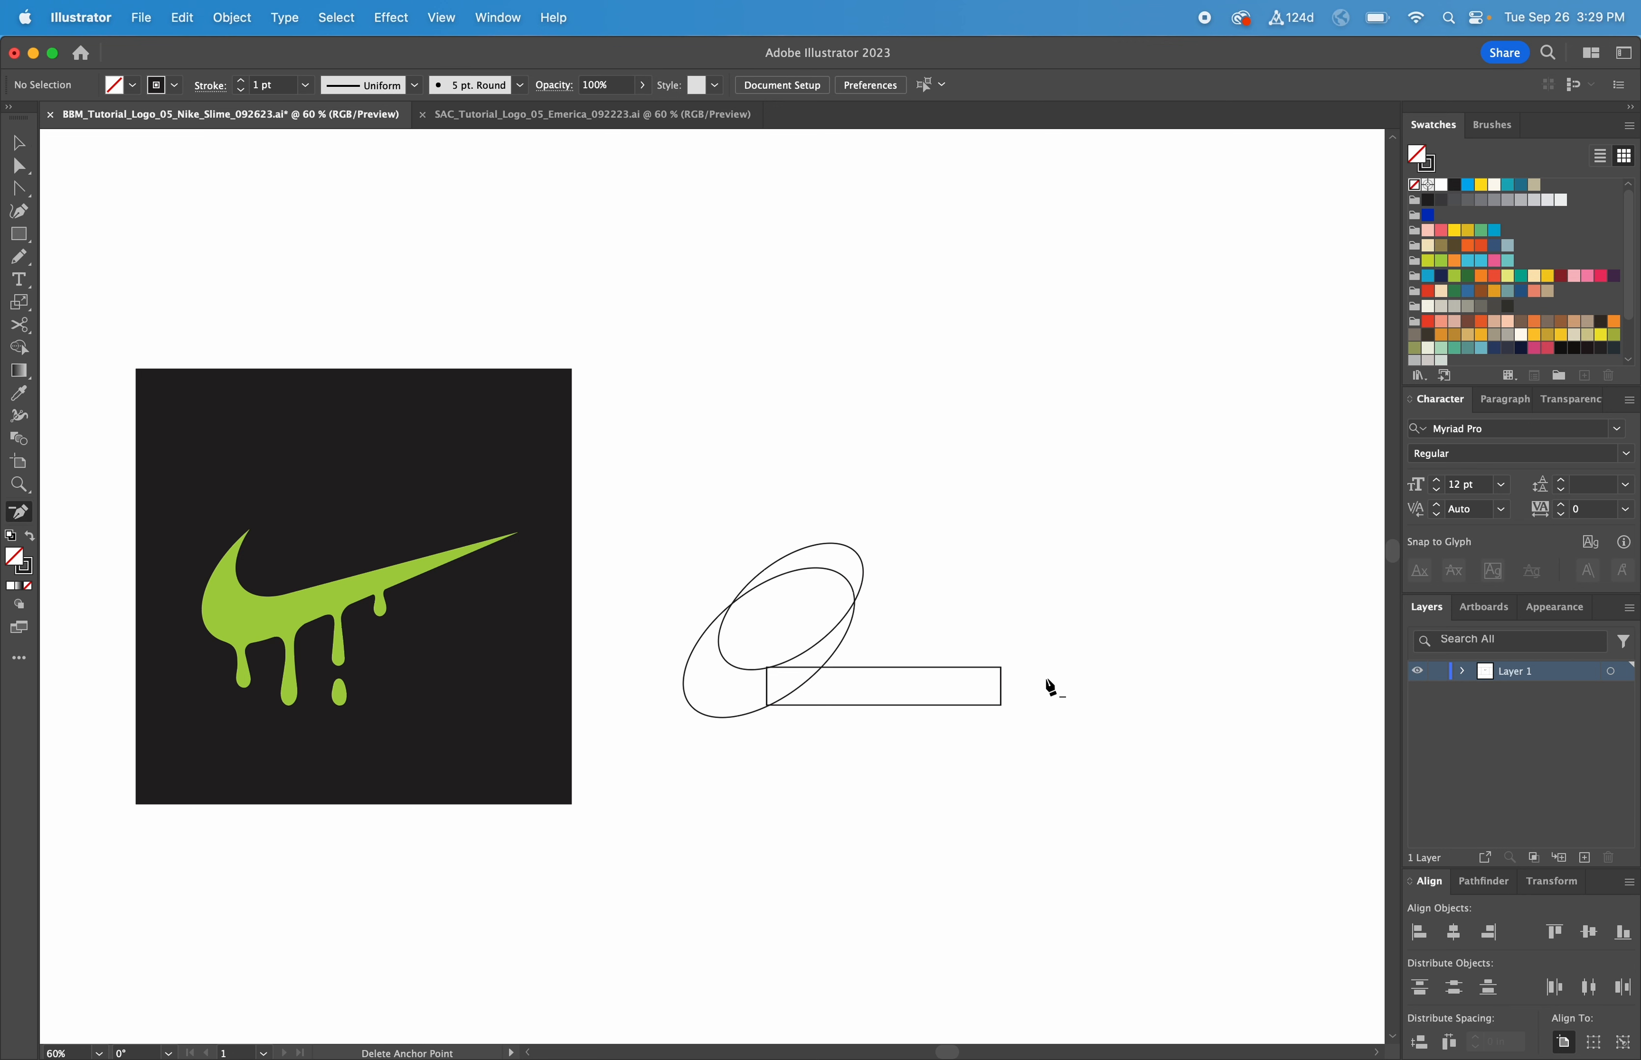
Step: Delete the rectangle's bottom-right anchor and raise its right point so the tail tapers upward
click(1002, 708)
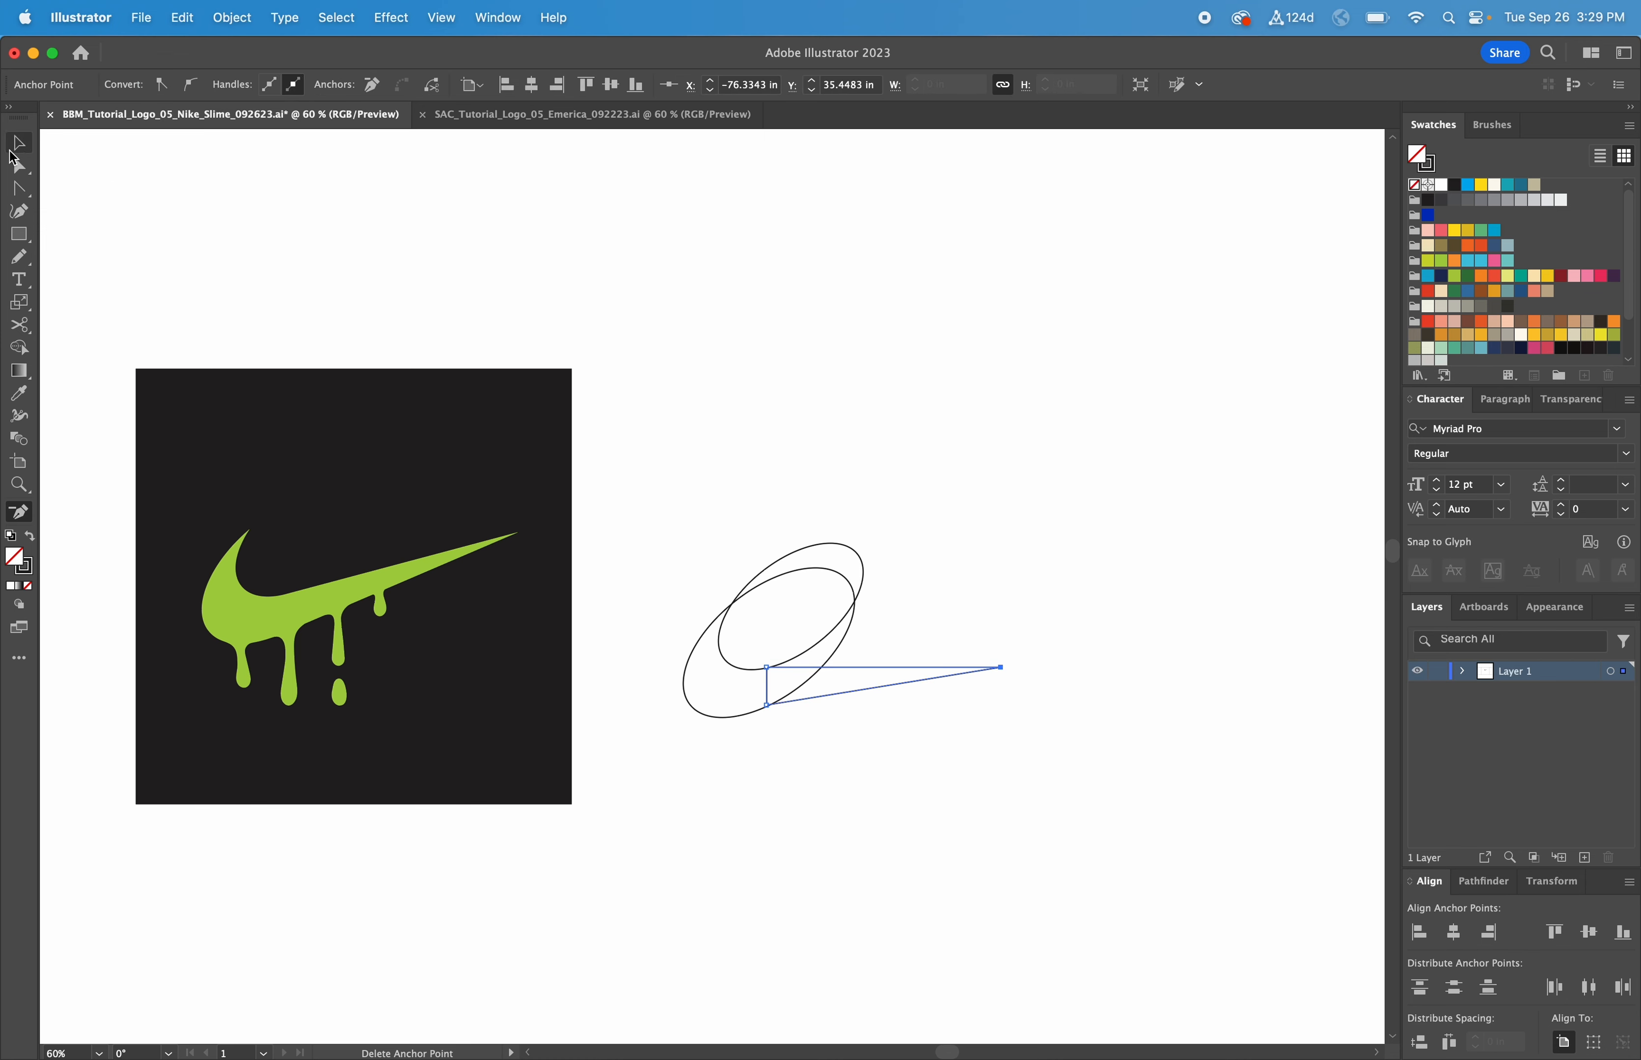
click(17, 169)
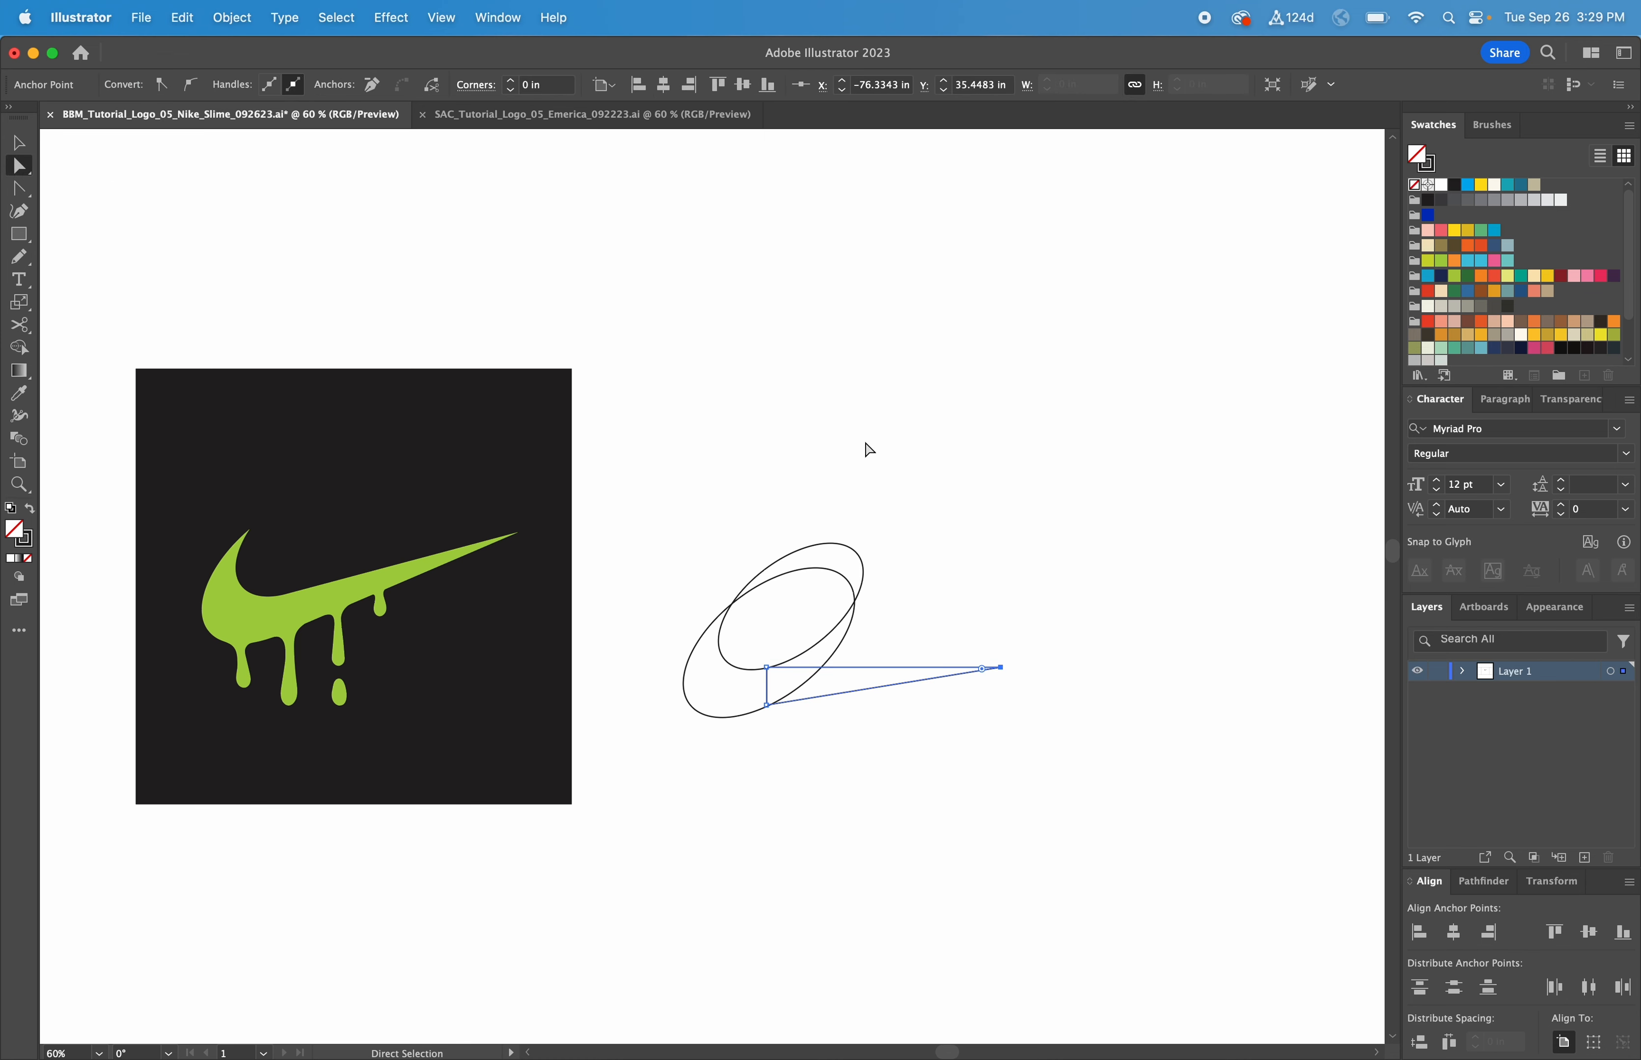
click(1000, 668)
drag(1000, 670, 1000, 593)
key(v)
click(847, 767)
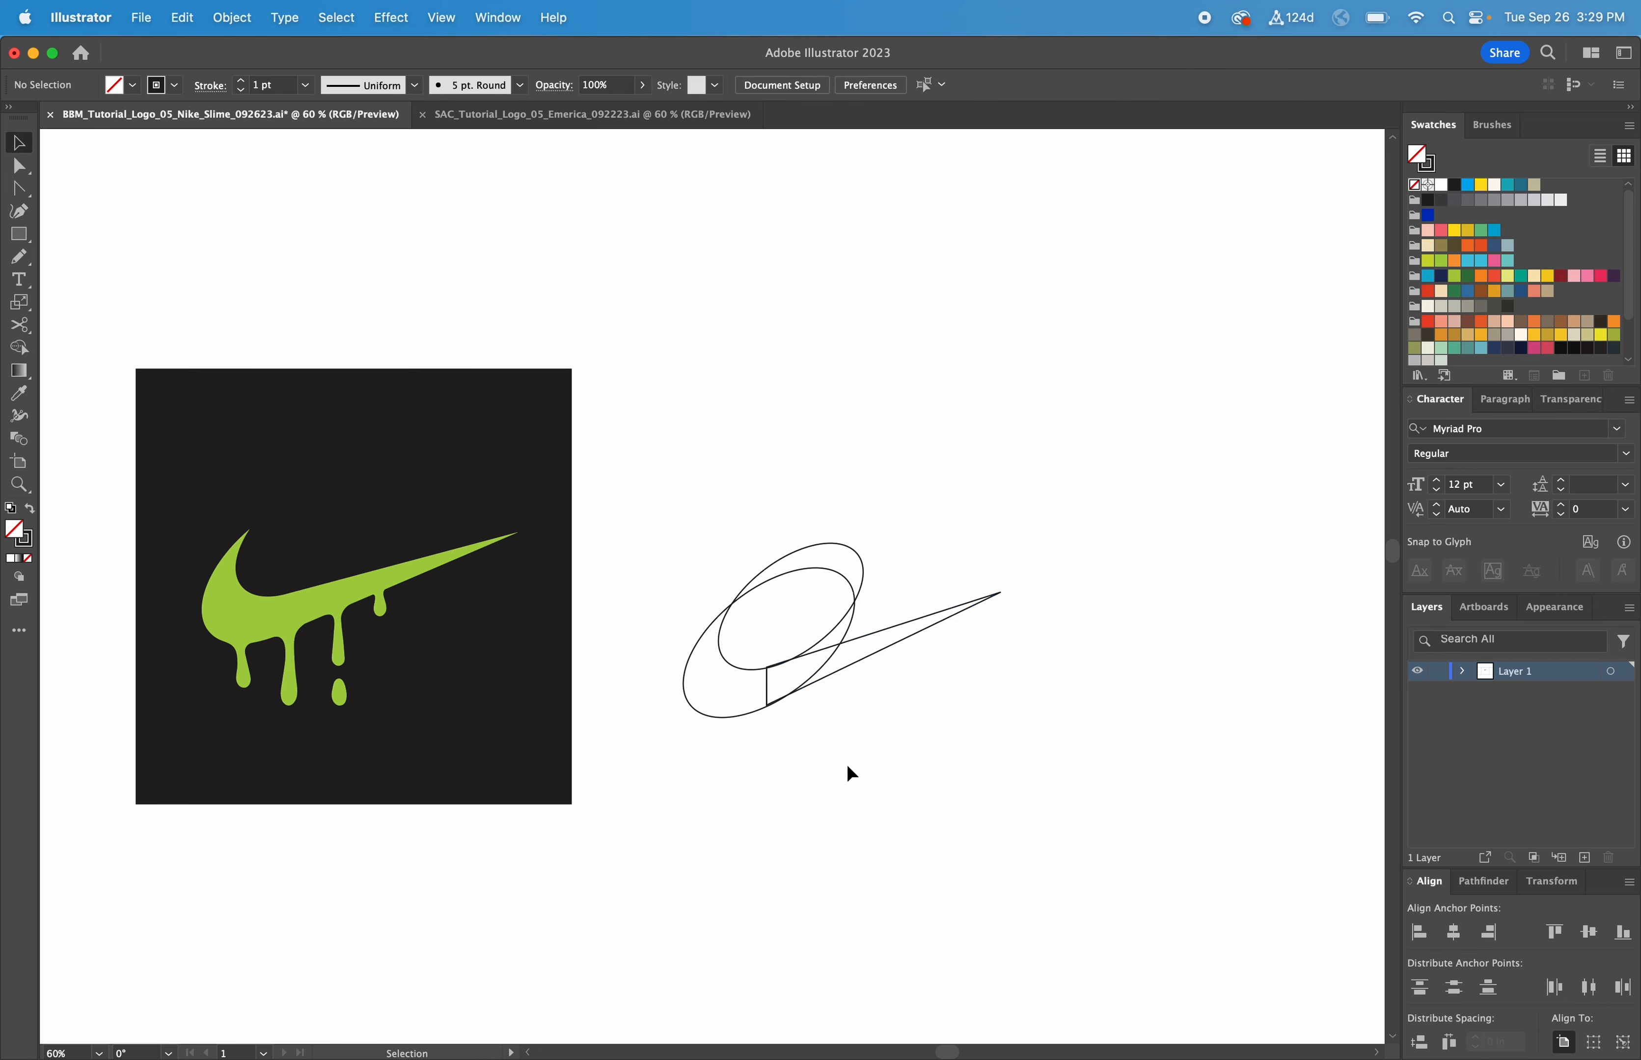
drag(862, 637, 862, 637)
click(922, 695)
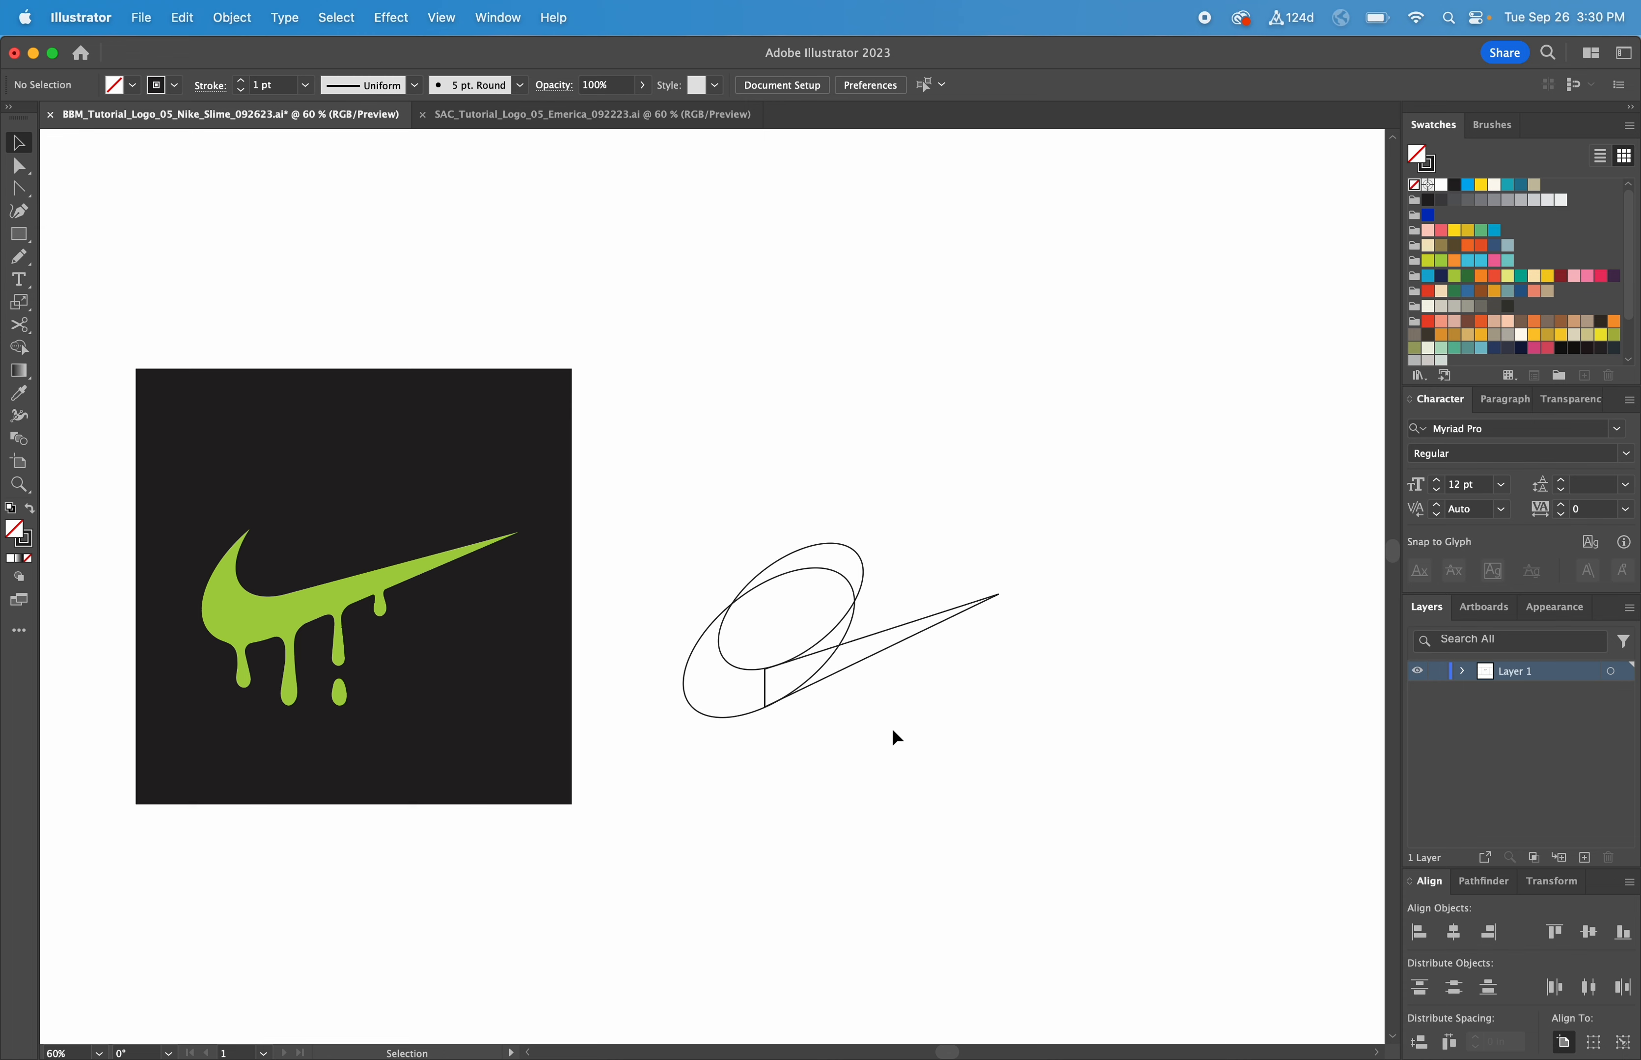
drag(901, 727, 770, 500)
click(817, 521)
drag(956, 567, 410, 531)
click(1313, 543)
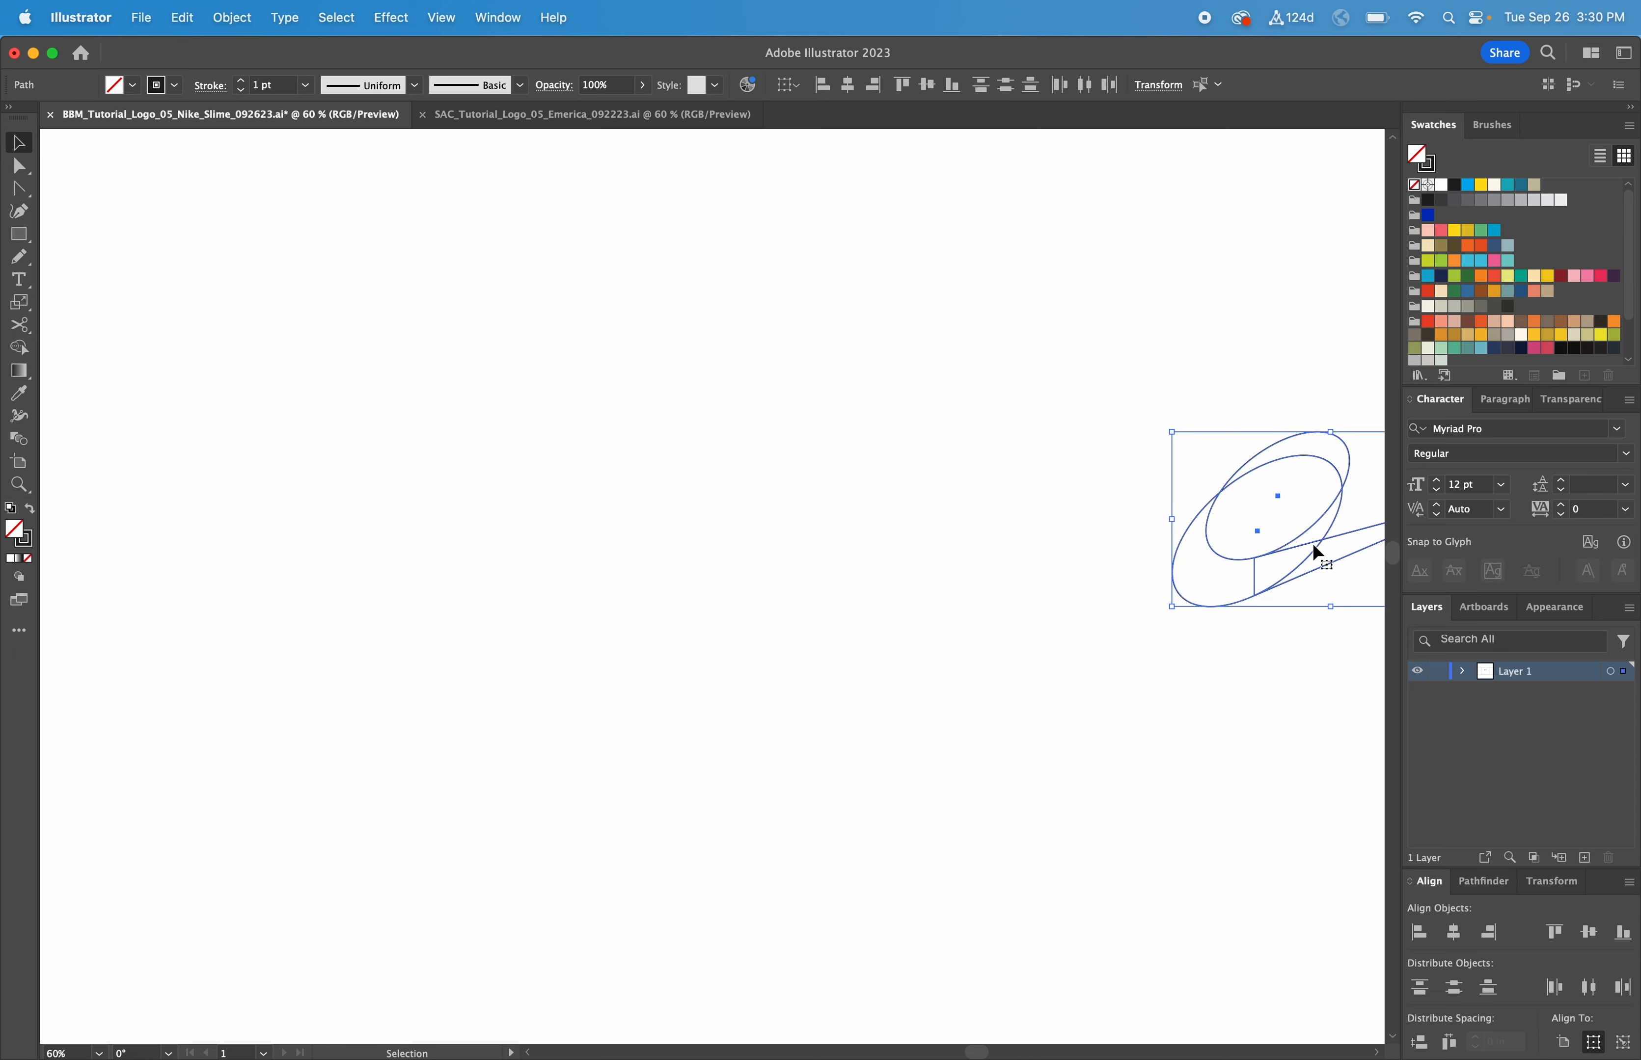
drag(1314, 541, 550, 498)
scroll(924, 504, left, 10)
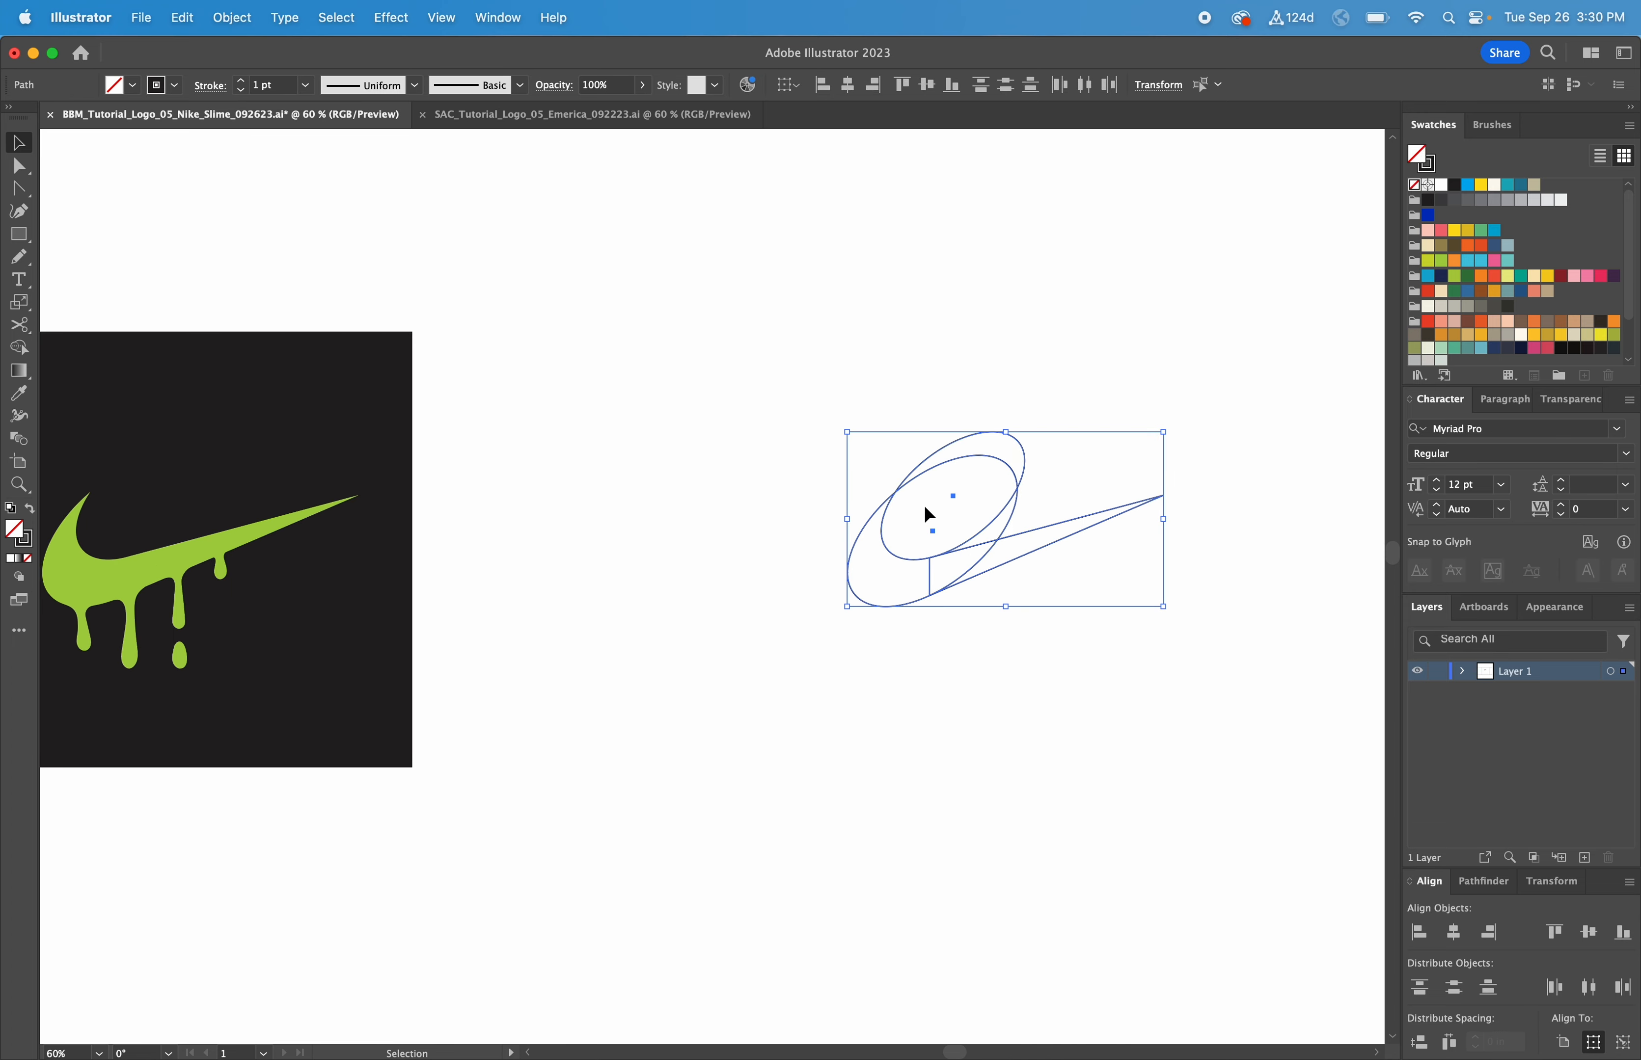
drag(1087, 458, 832, 463)
scroll(1031, 513, left, 5)
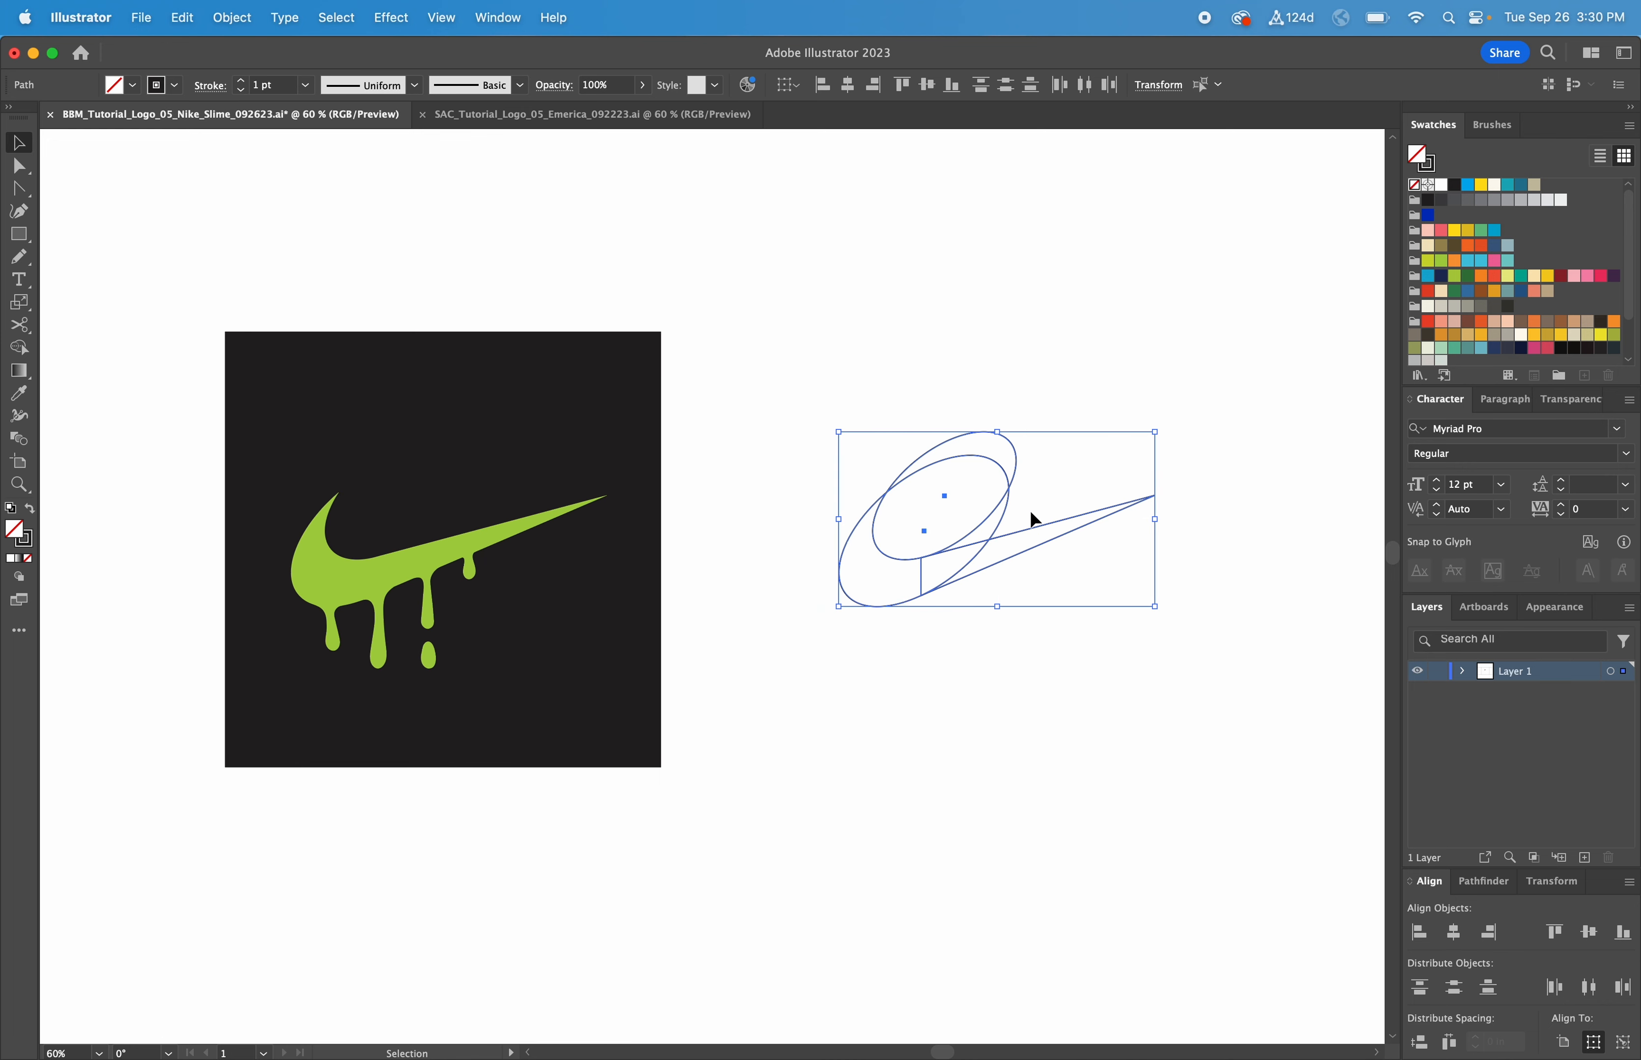
click(982, 341)
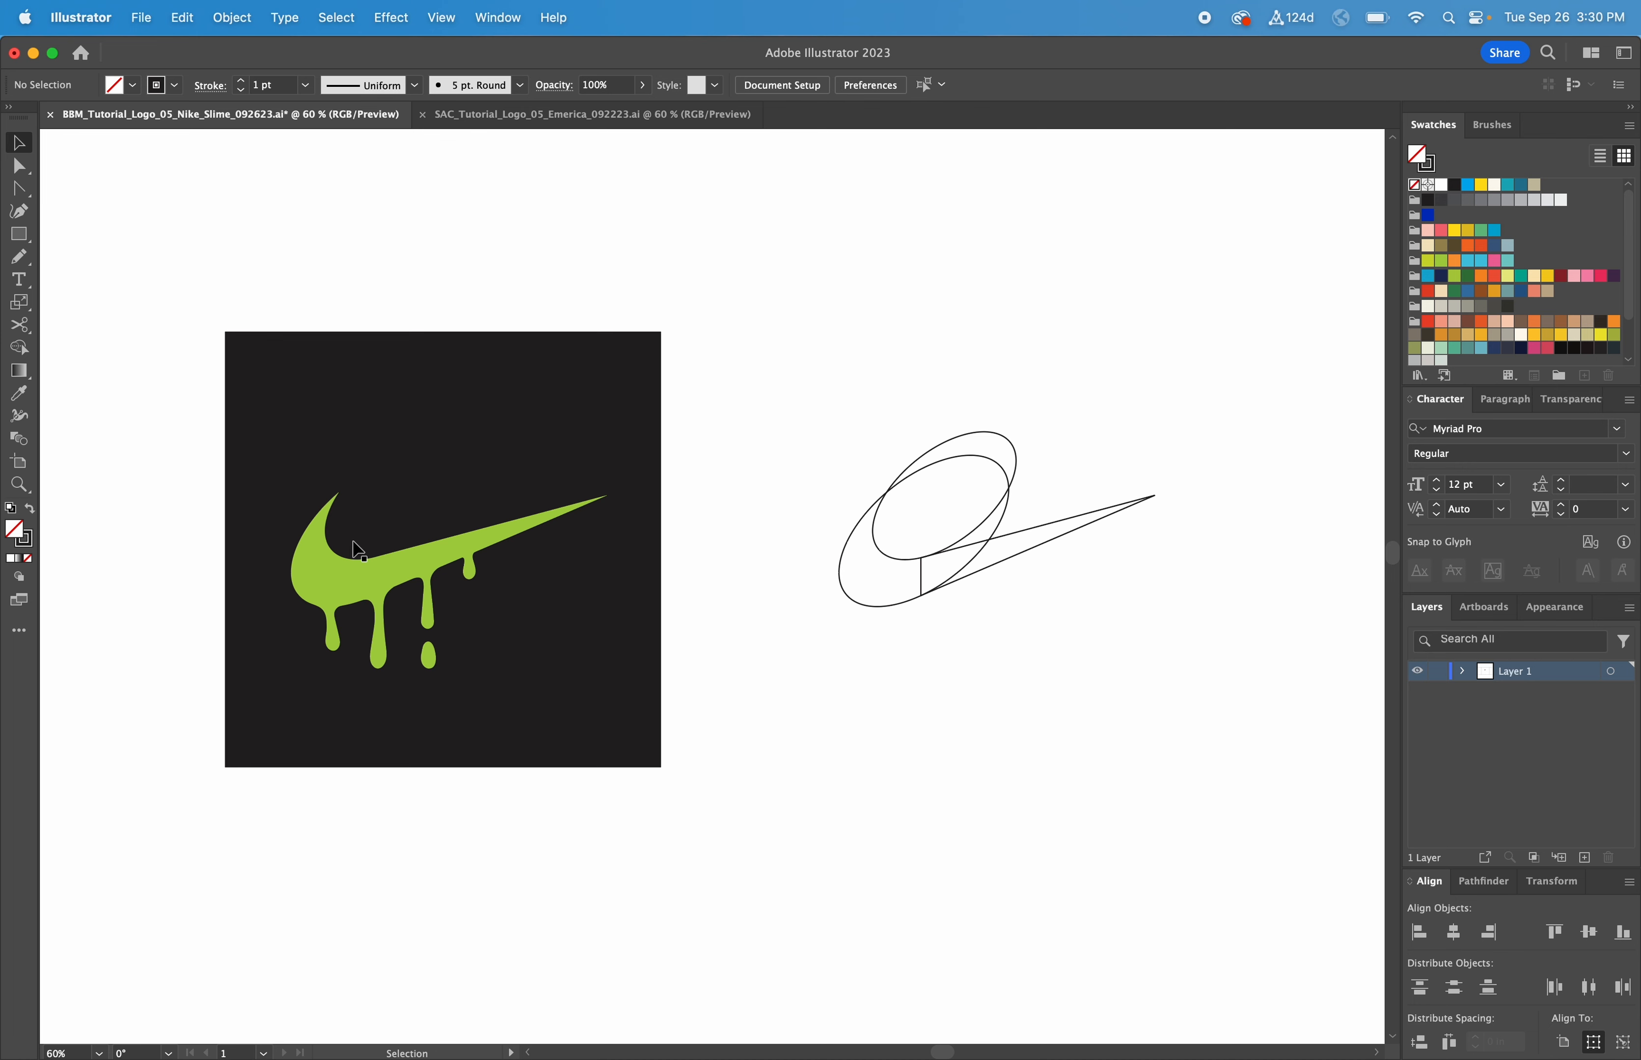
drag(863, 425, 1204, 634)
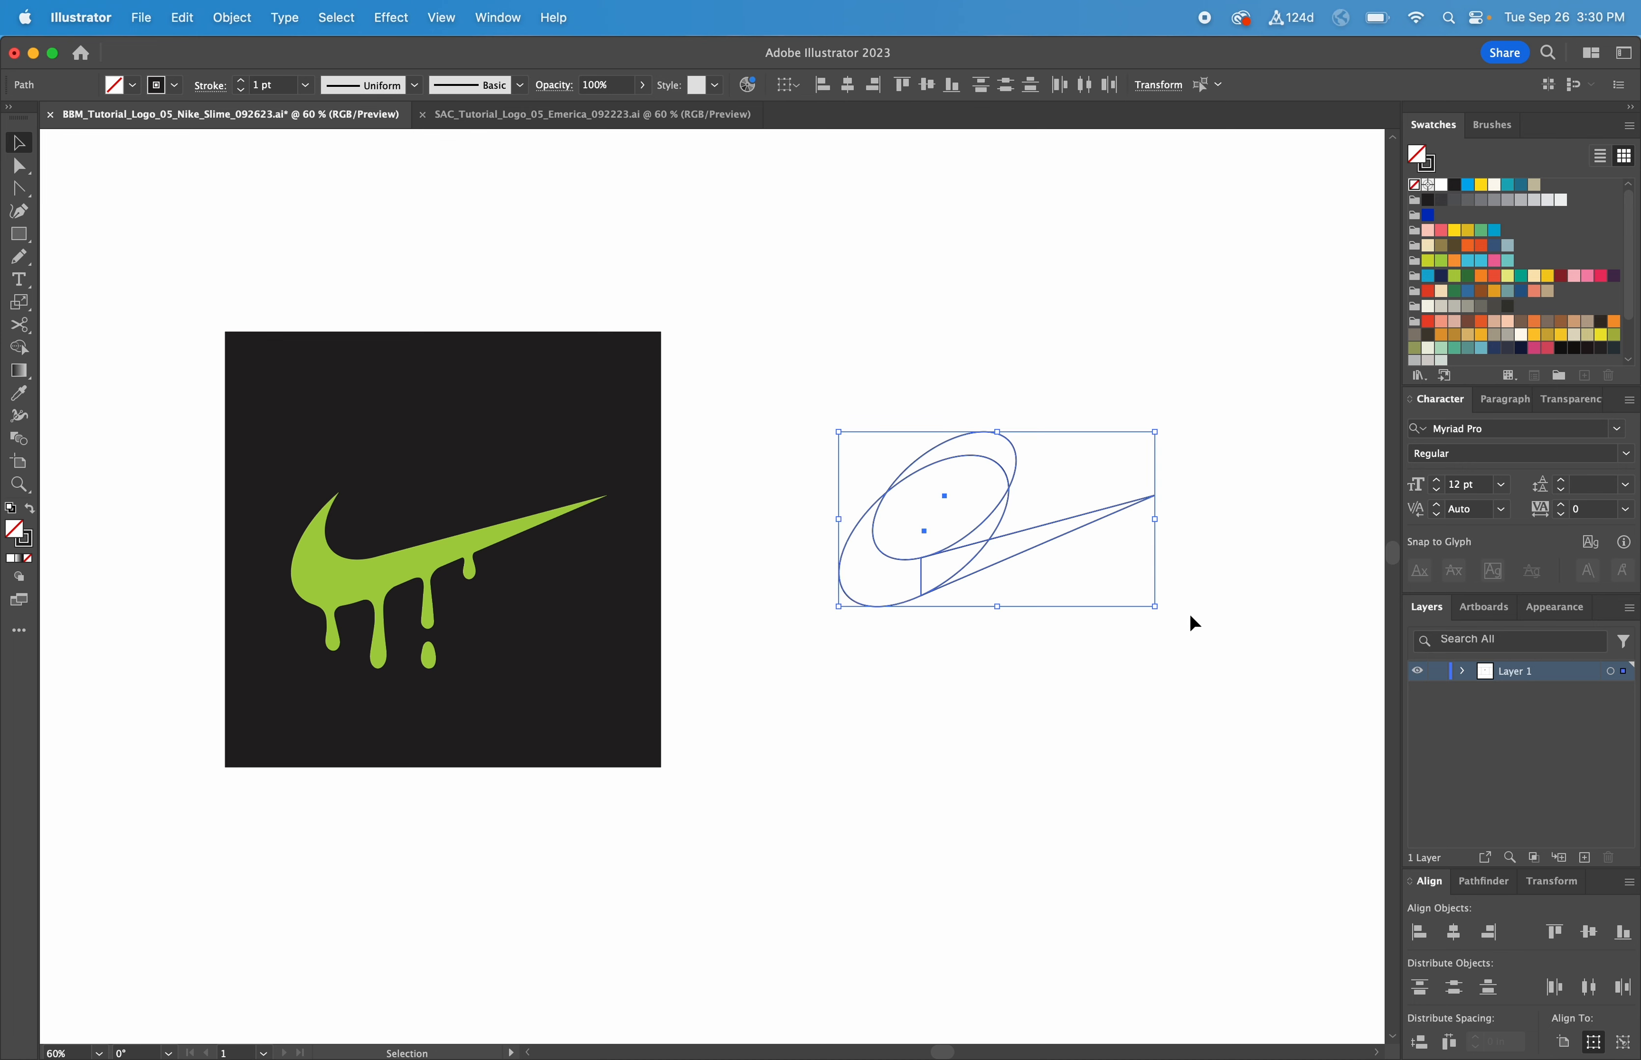
Step: Merge all the overlapping swoosh regions into one shape with the Shape Builder
click(20, 351)
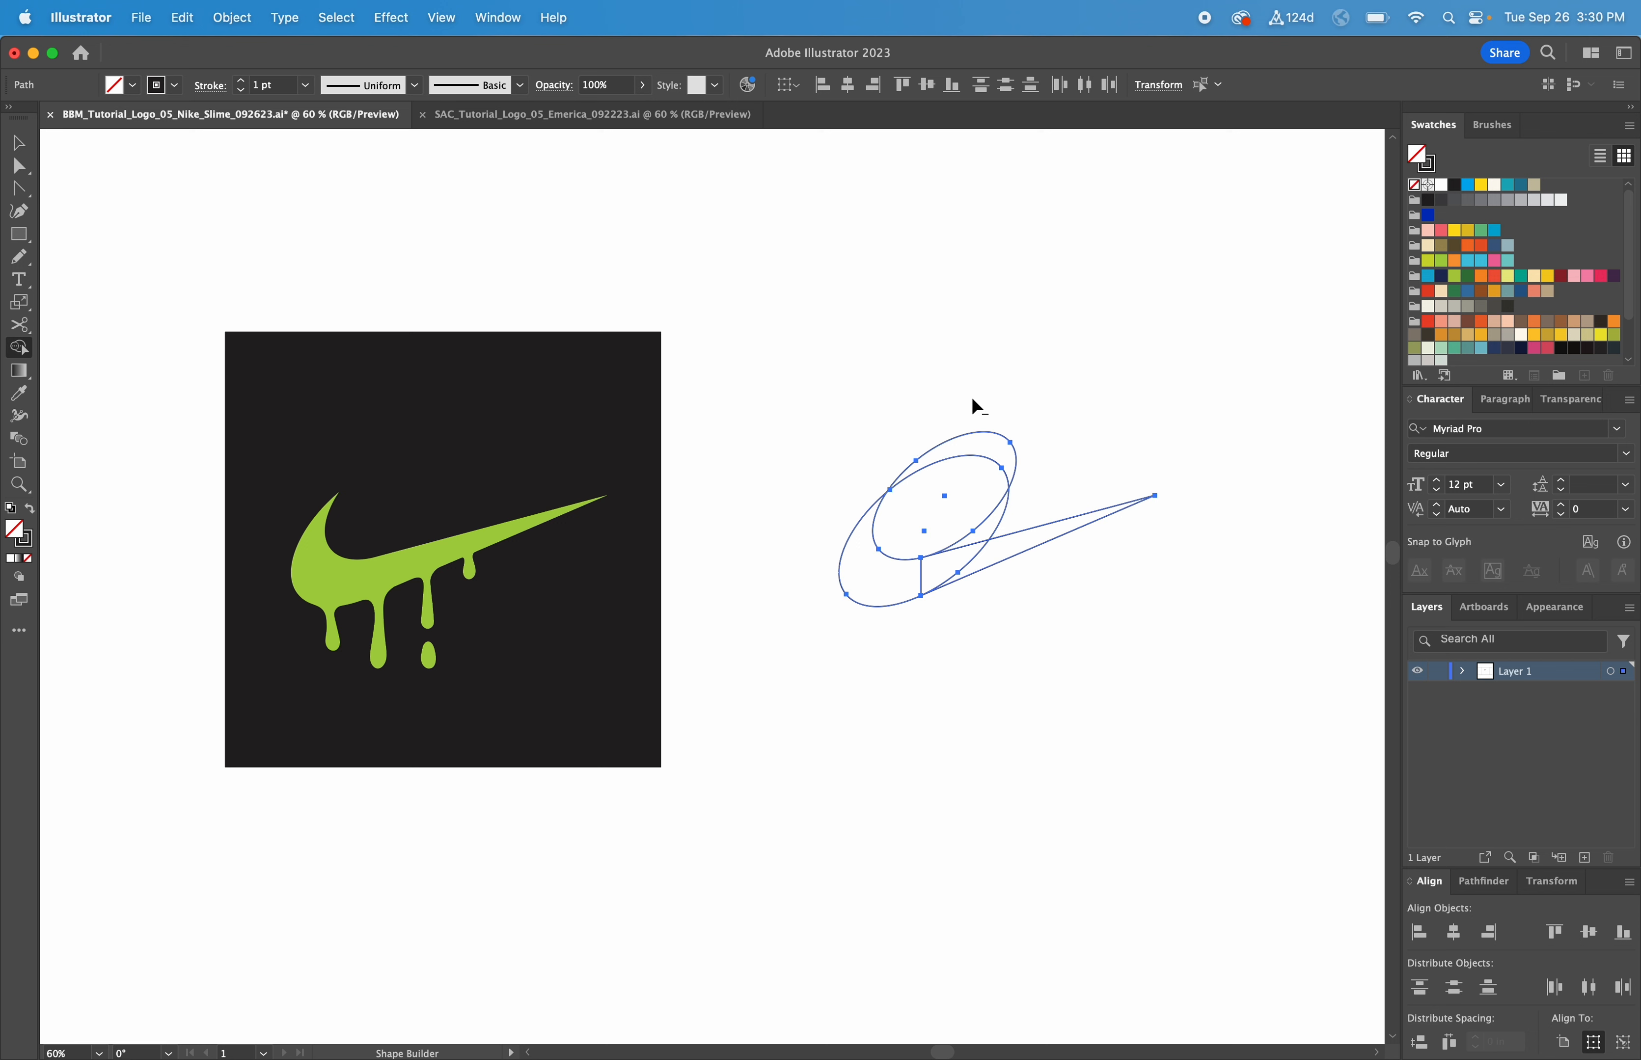
mouse_move(972, 398)
mouse_down()
mouse_move(955, 497)
mouse_move(1042, 500)
mouse_up()
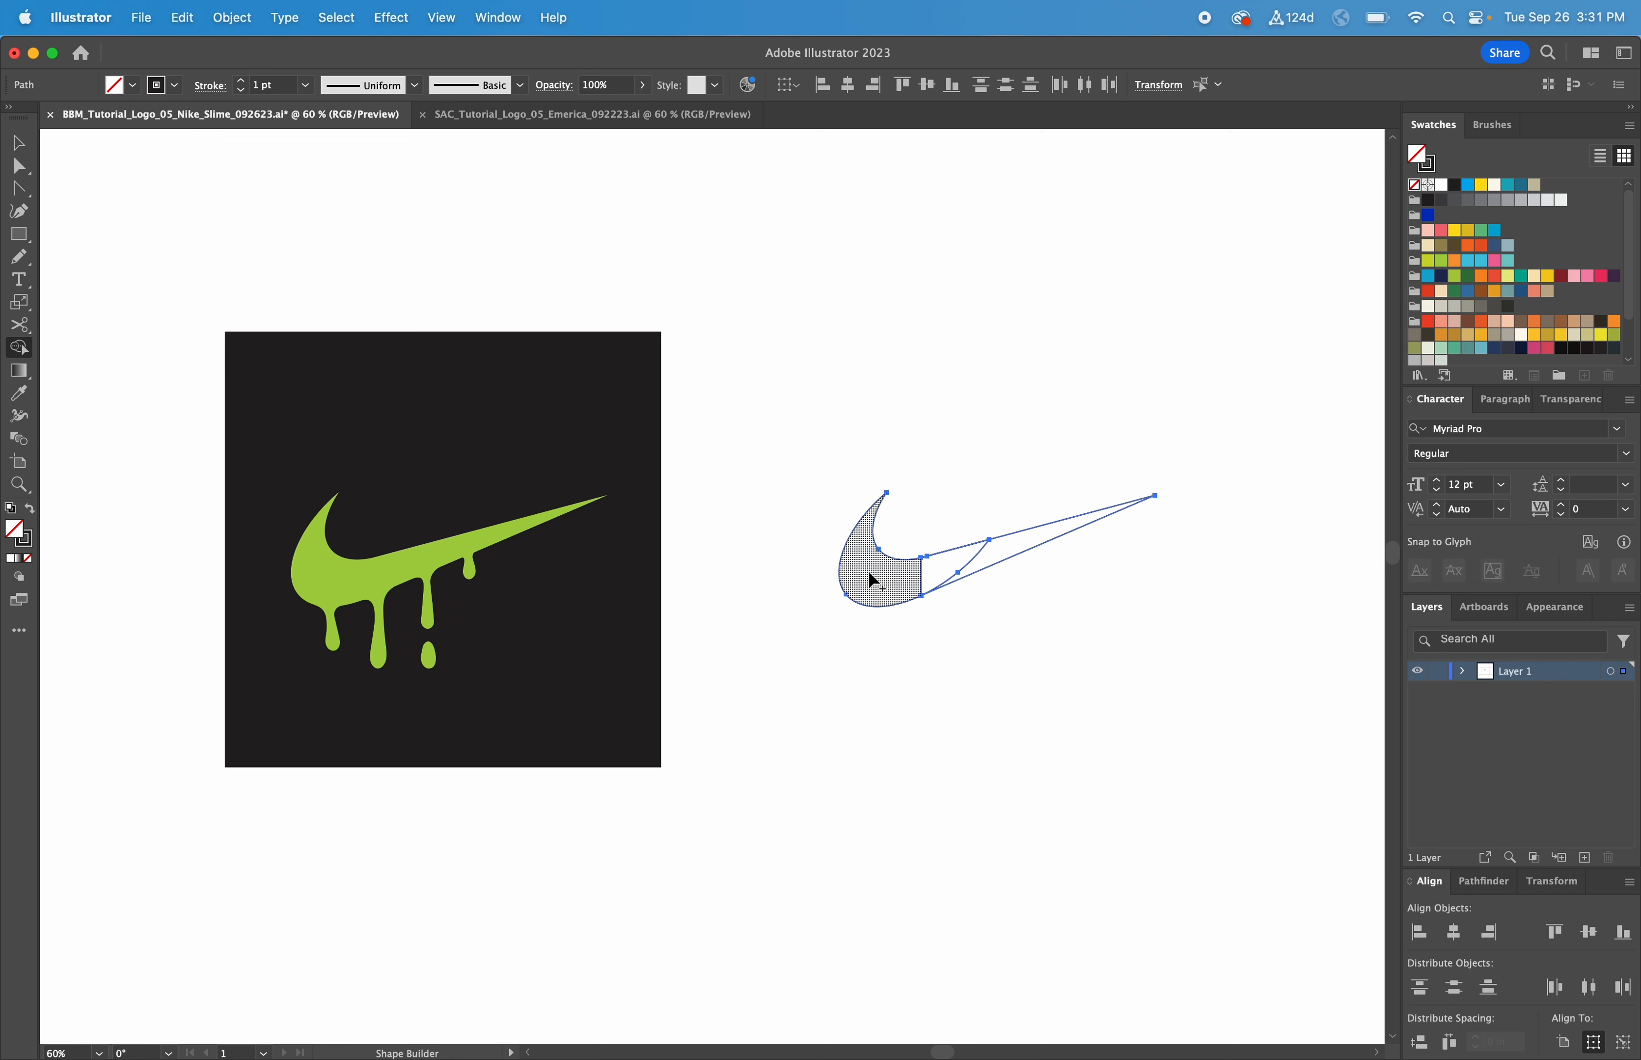
drag(872, 581, 994, 554)
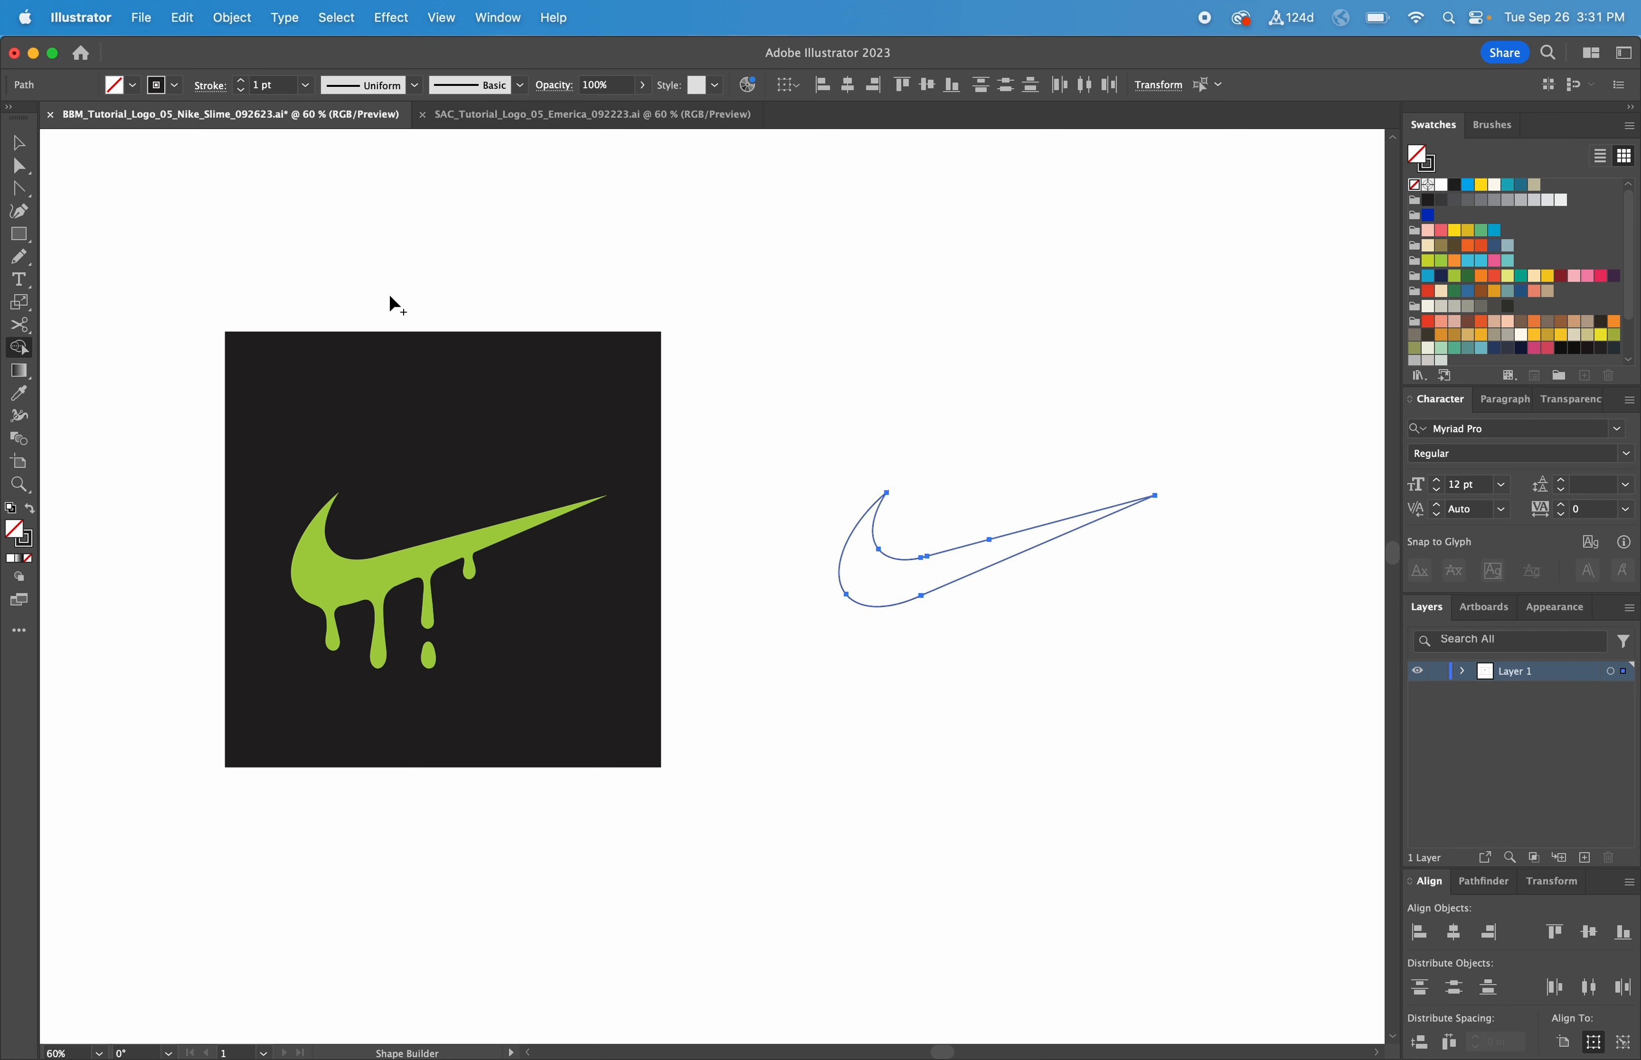
Step: Fill the merged swoosh with the reference logo's lime green using the Eyedropper
click(19, 393)
click(394, 557)
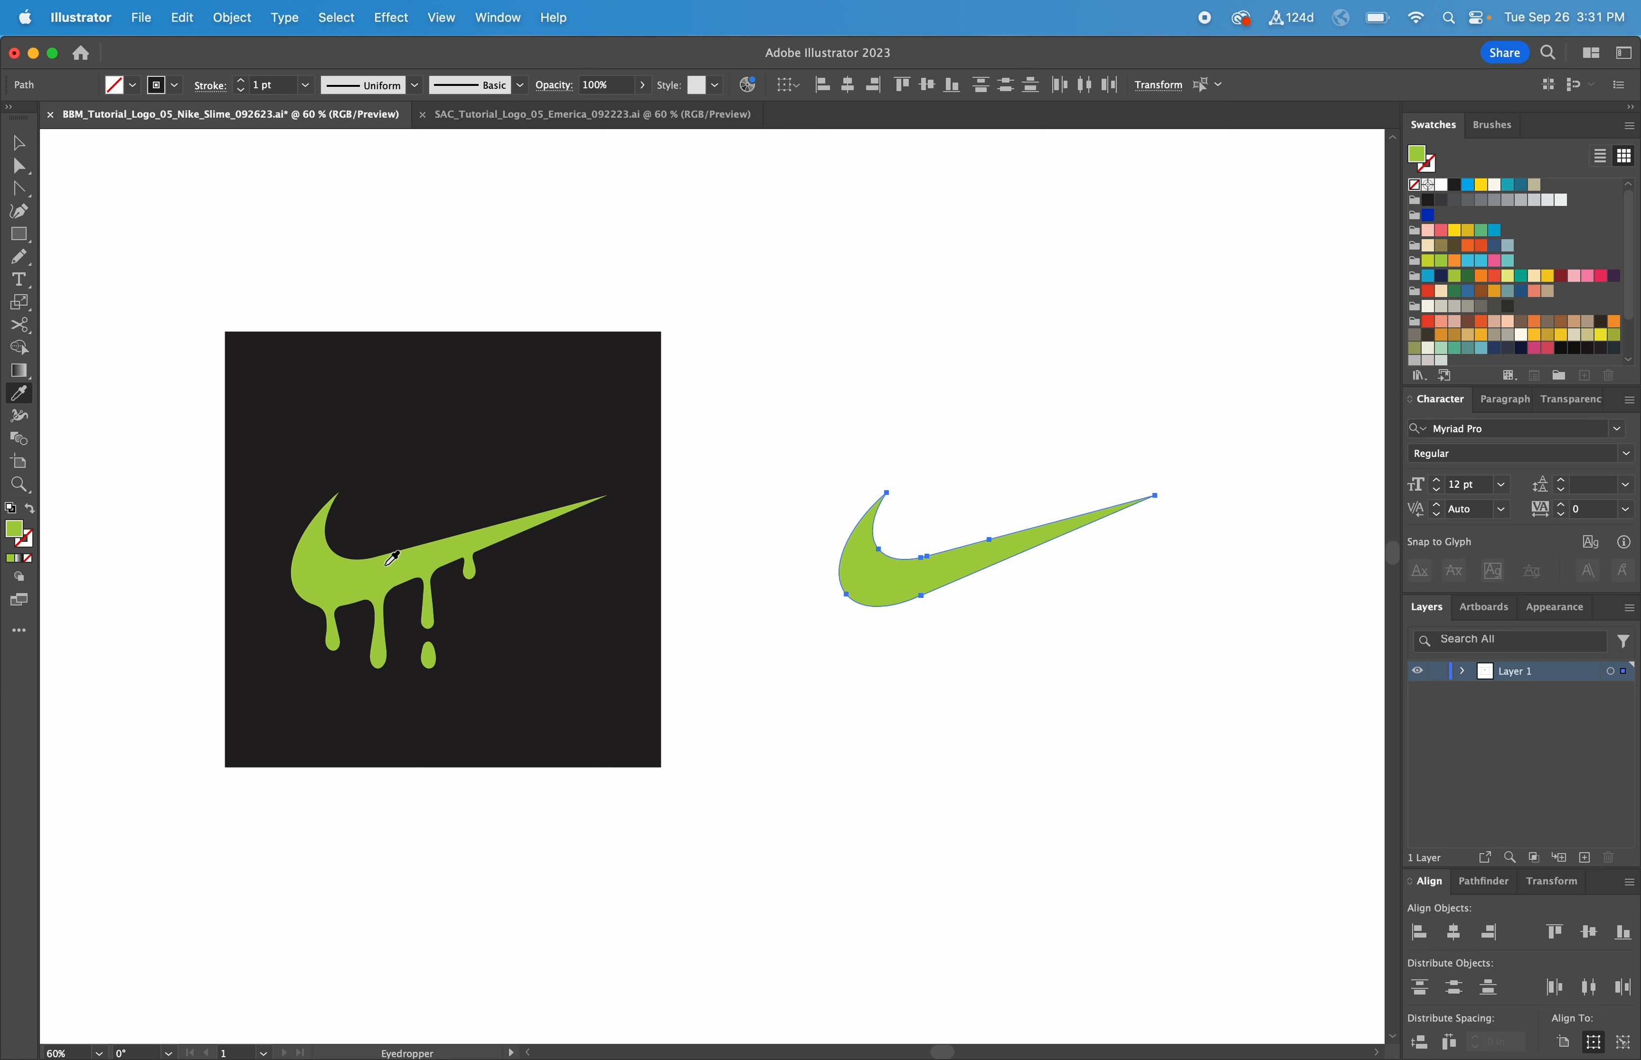
key(v)
click(1017, 437)
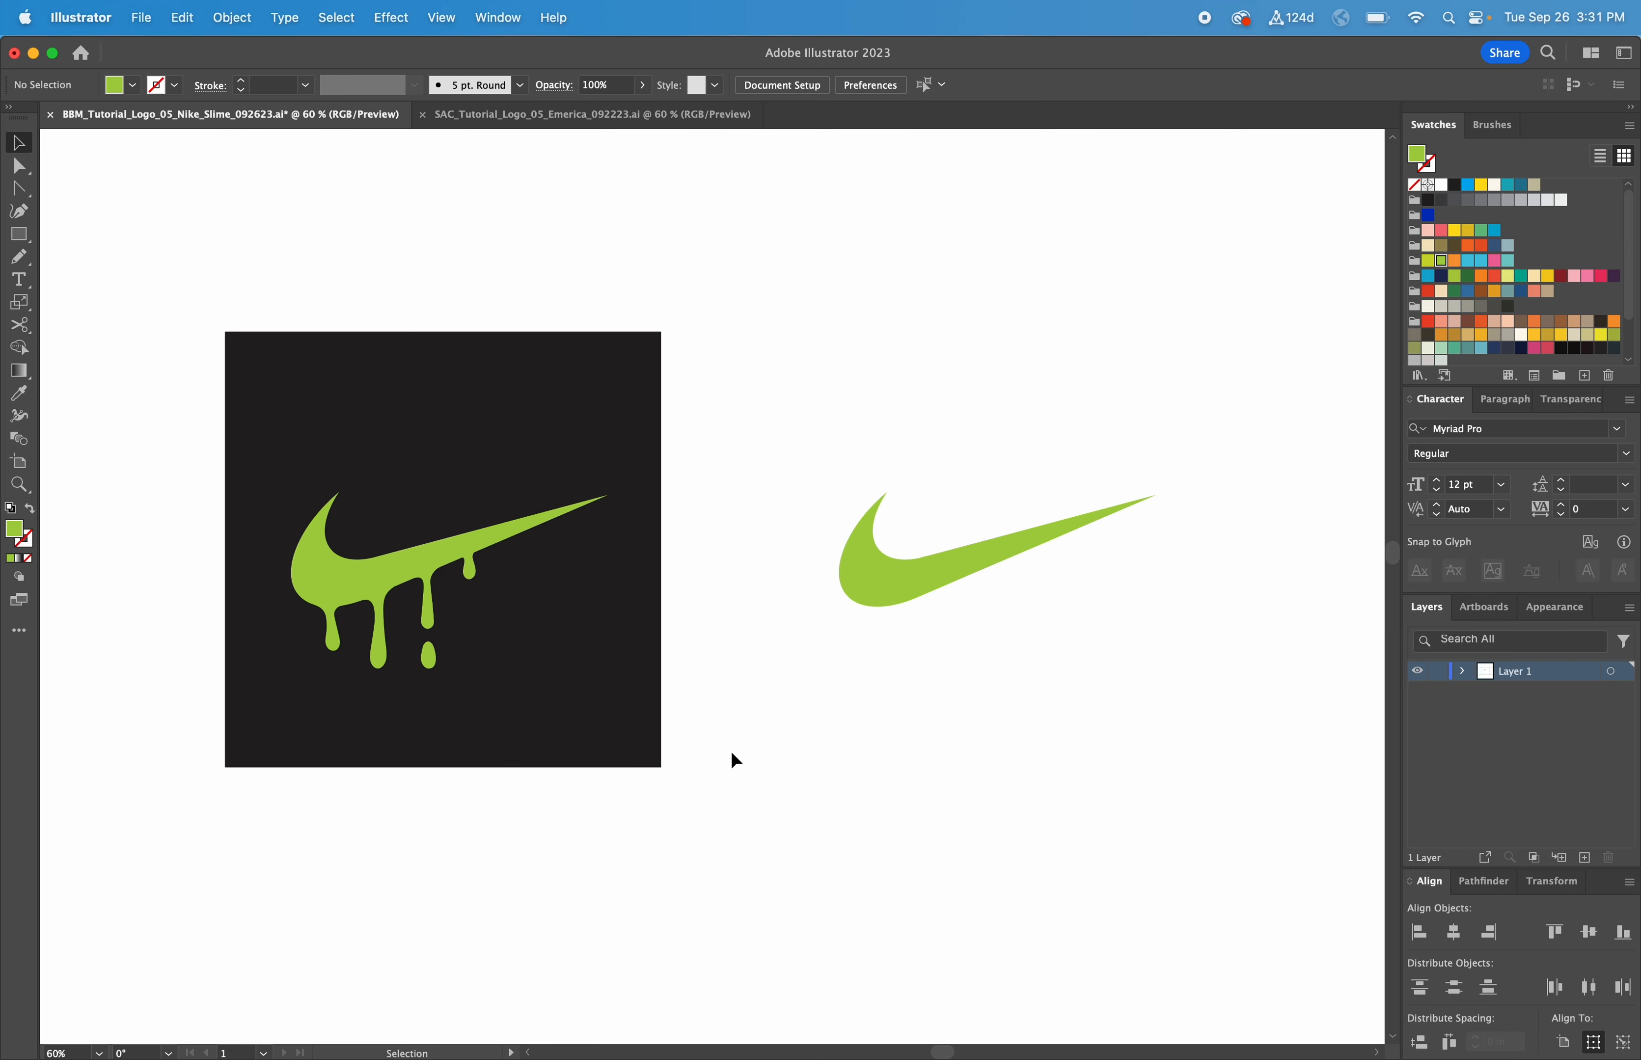
key(z)
drag(720, 770, 175, 451)
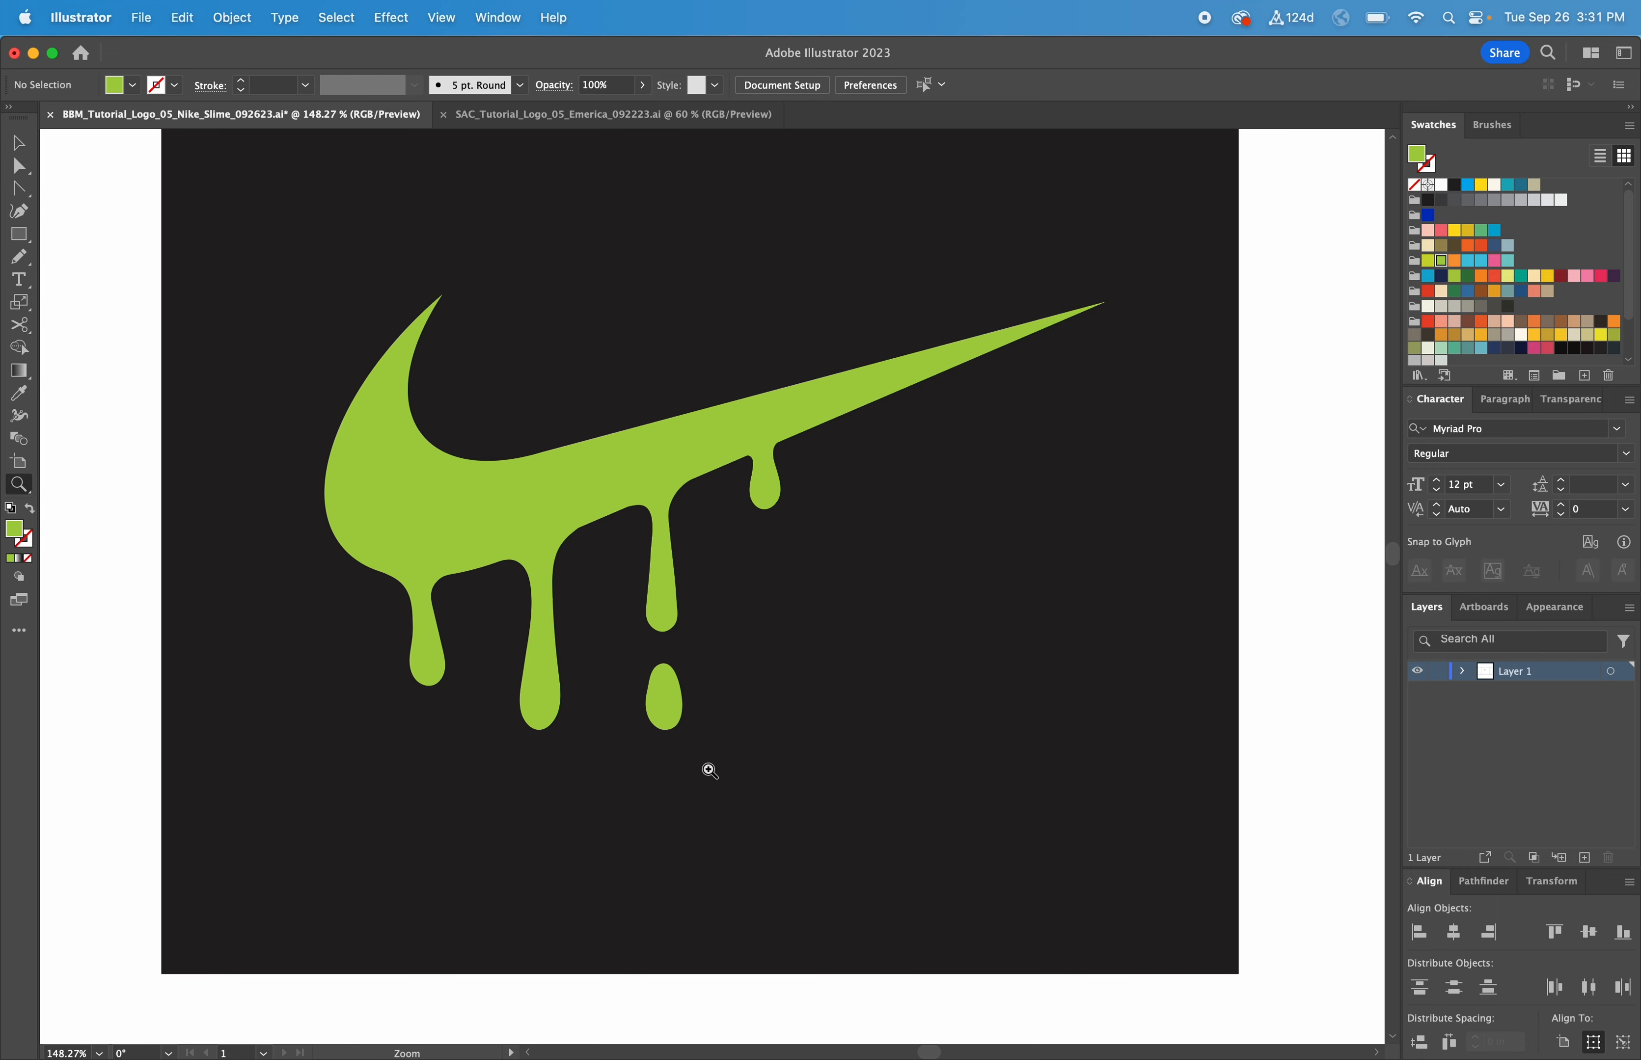
Step: Inspect the reference slime group by trial-moving its left and middle drips, undoing each move
drag(759, 804, 240, 448)
key(c)
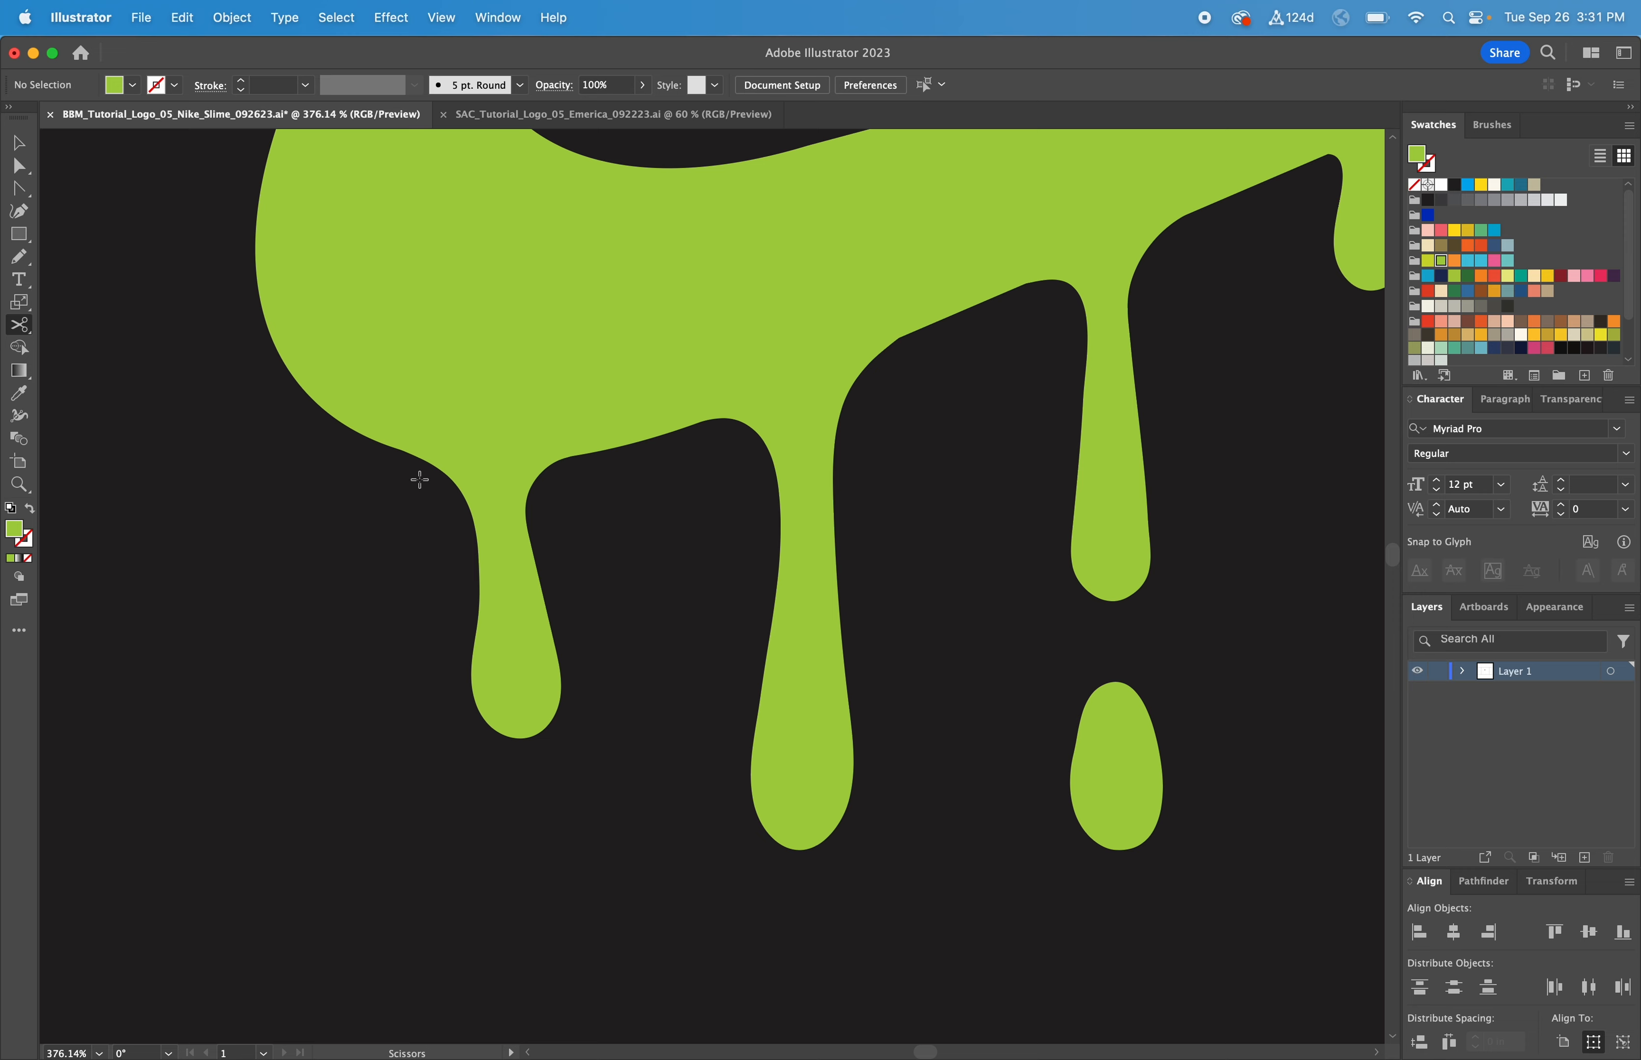
key(v)
click(503, 538)
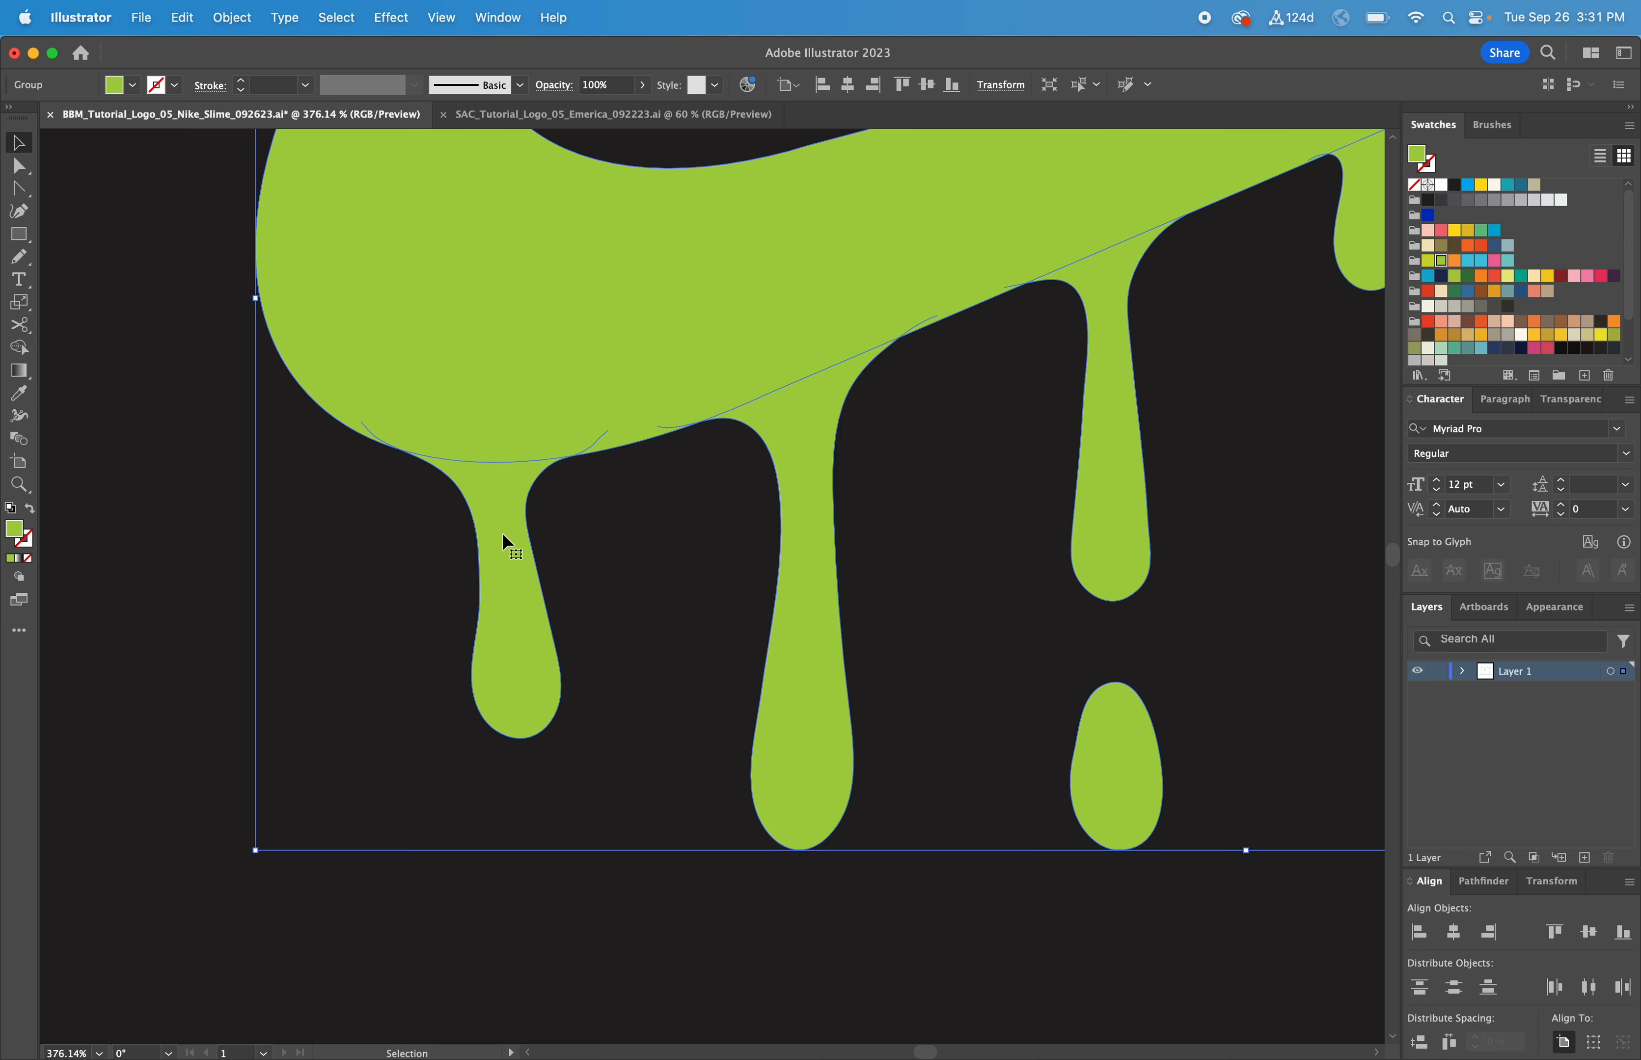
double_click(503, 536)
drag(502, 542, 332, 552)
key(super+z)
drag(822, 602, 774, 501)
key(super+z)
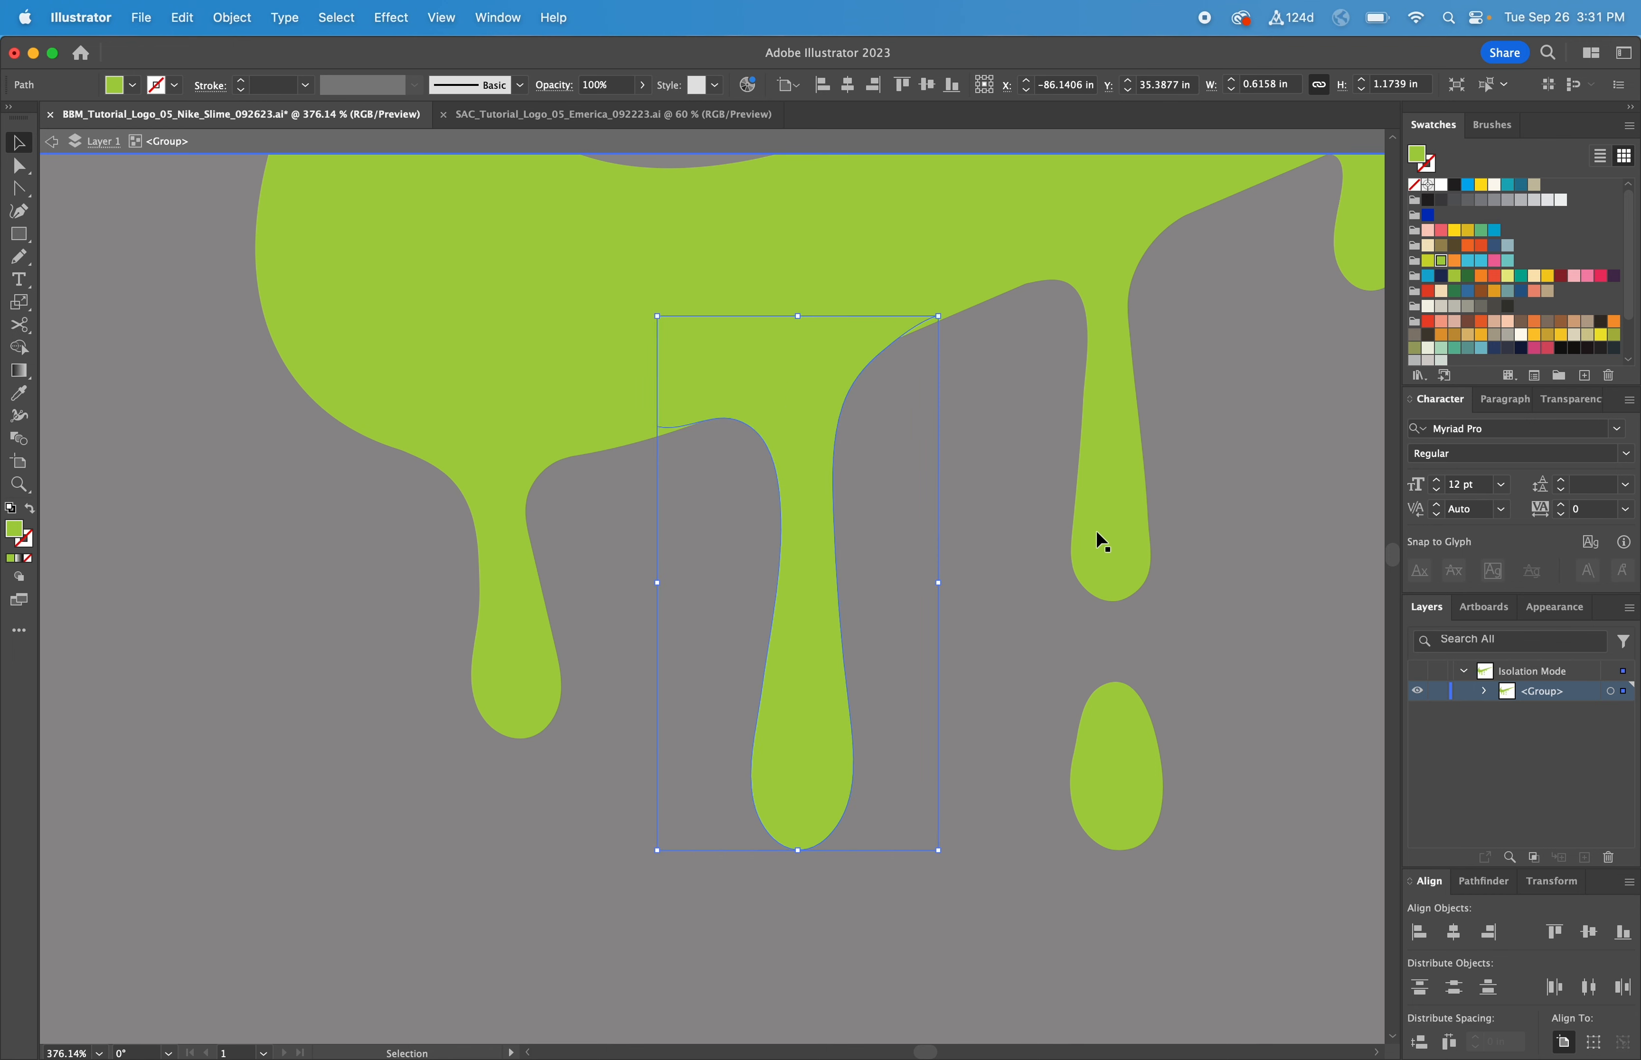
Step: Fit the artboard in view and exit the group so both artworks show
key(super+1)
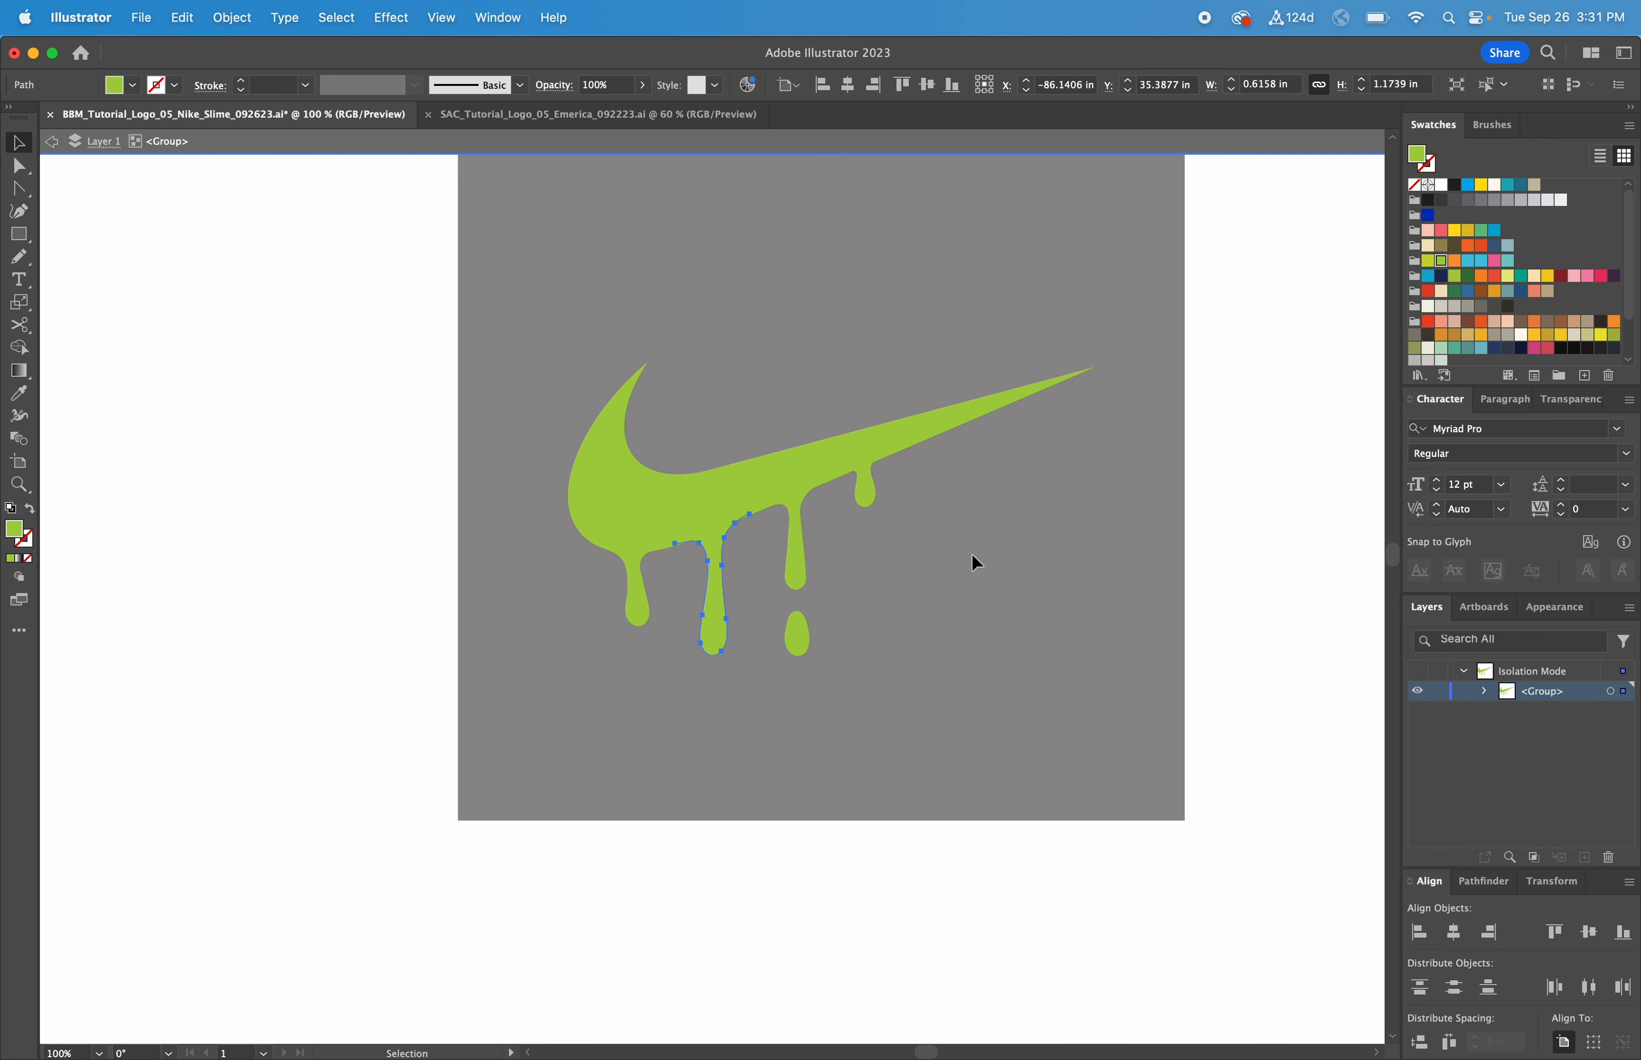
double_click(1263, 539)
drag(1273, 507, 1012, 585)
scroll(1012, 582, right, 3)
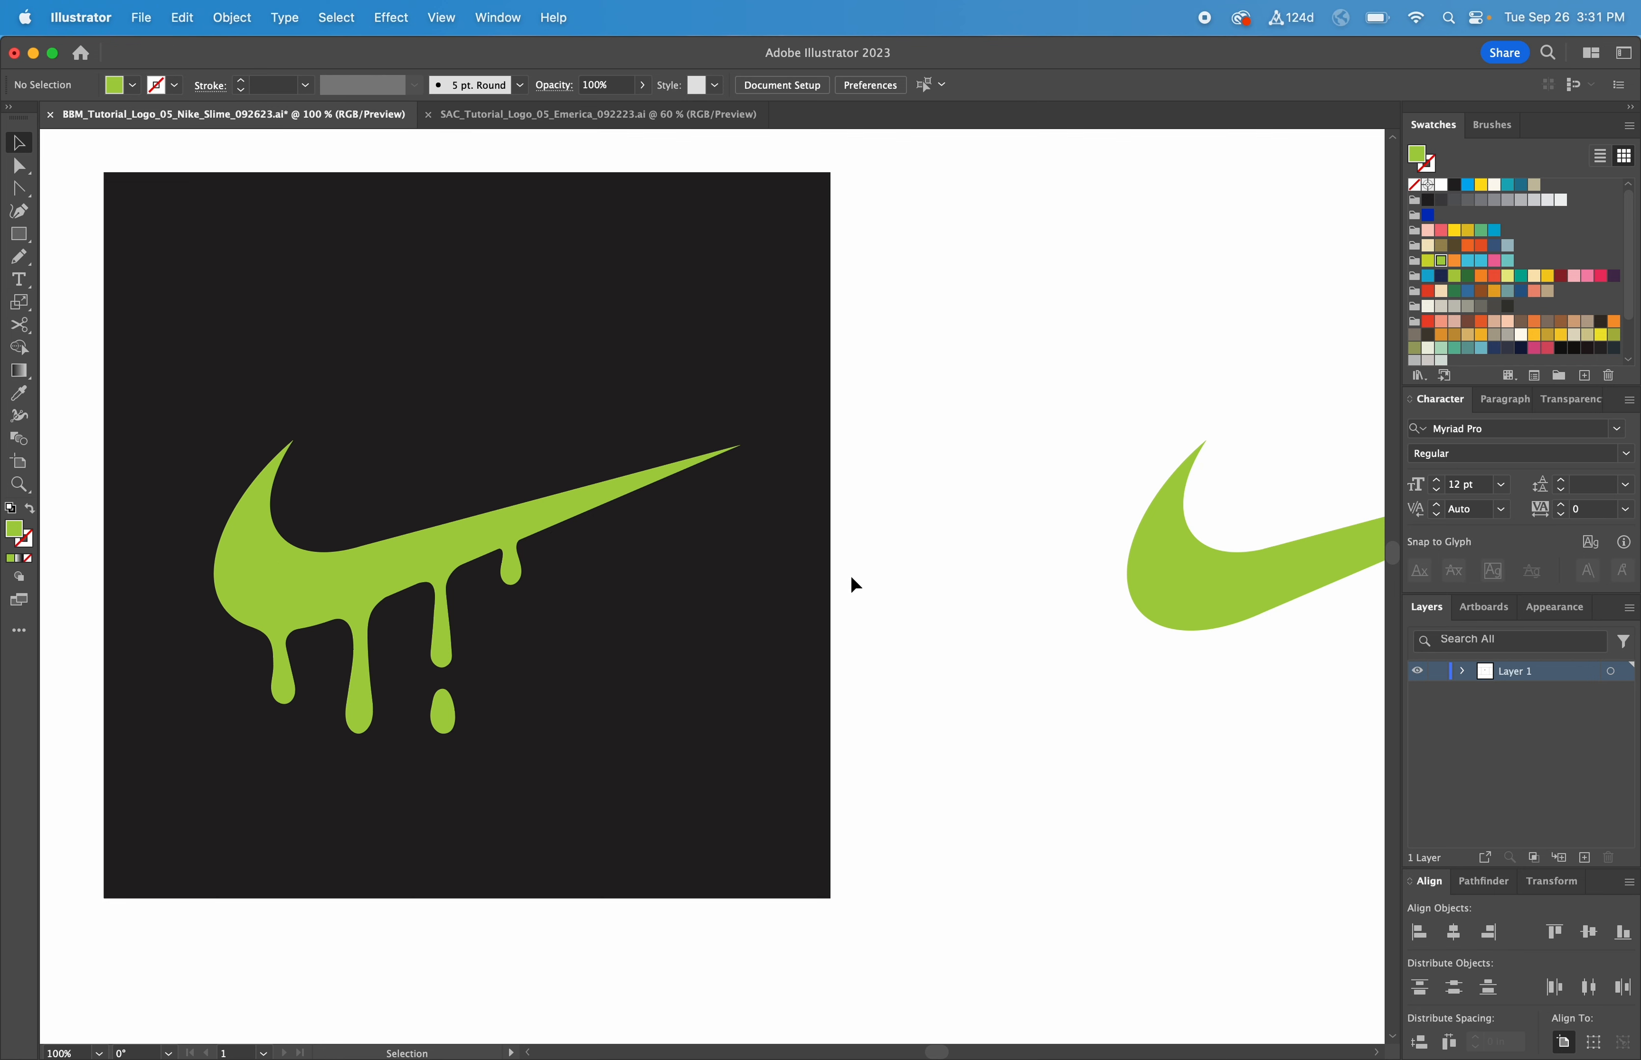
Step: At 100% zoom, move the plain green swoosh slightly left beside the reference
key(super+minus)
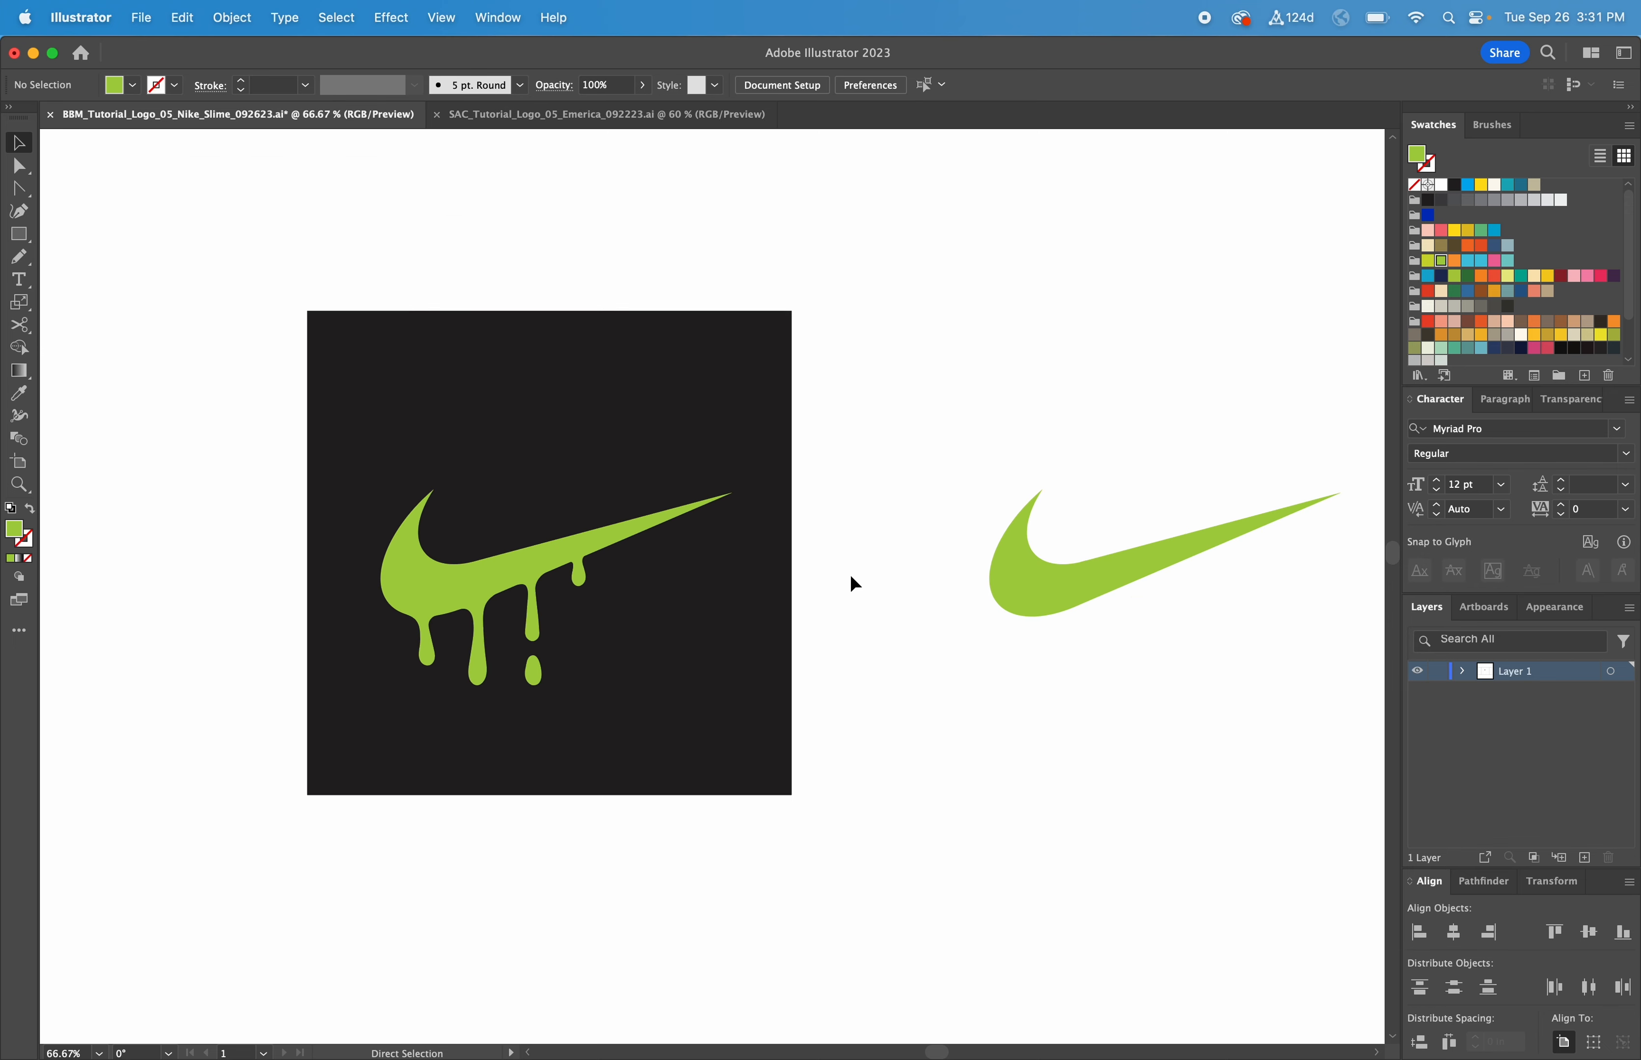
scroll(790, 585, right, 4)
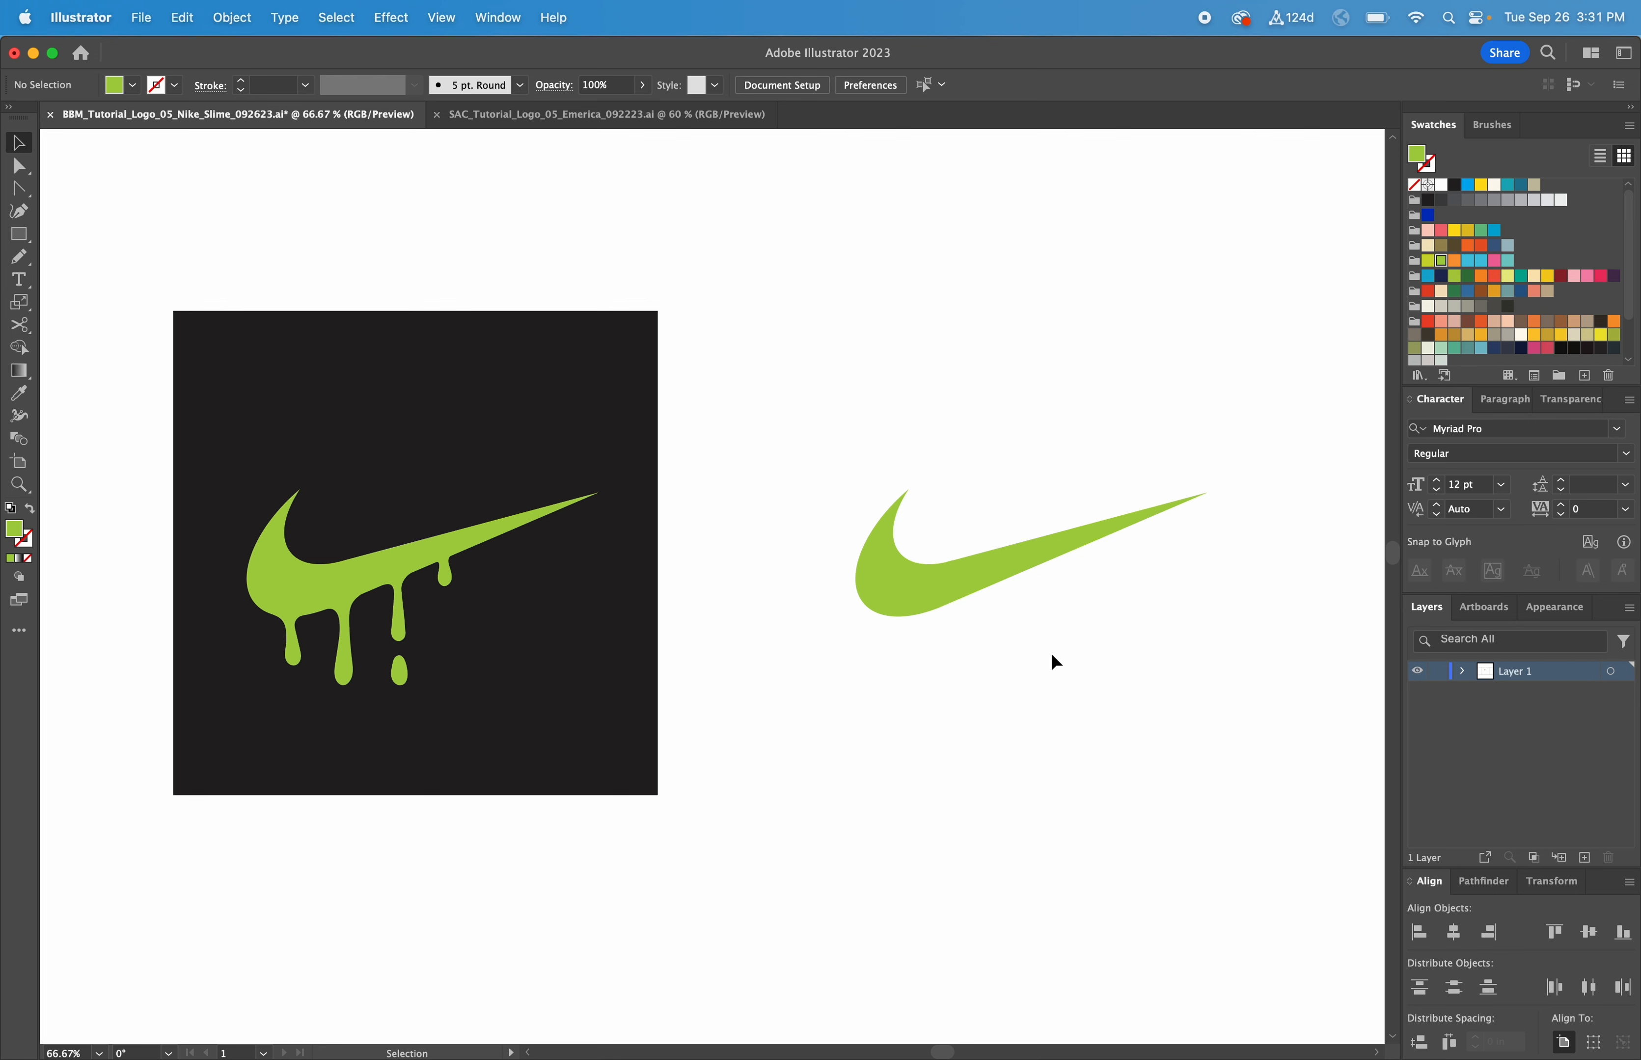
key(super+1)
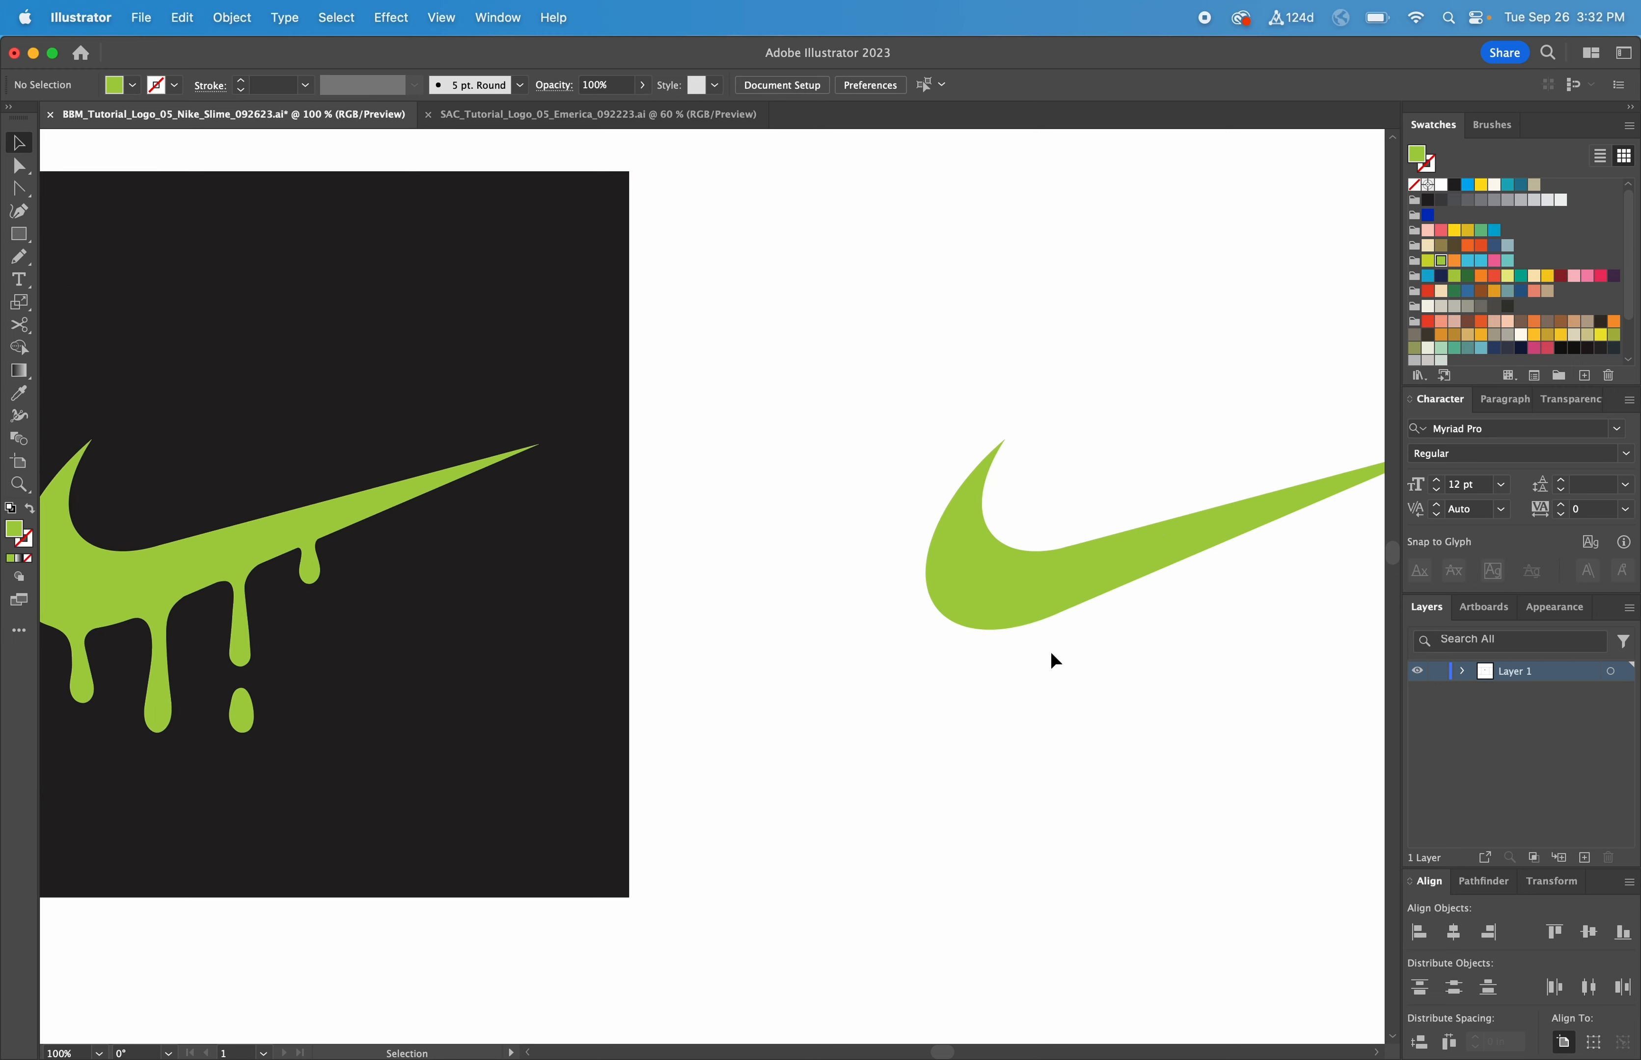
drag(1056, 588, 989, 589)
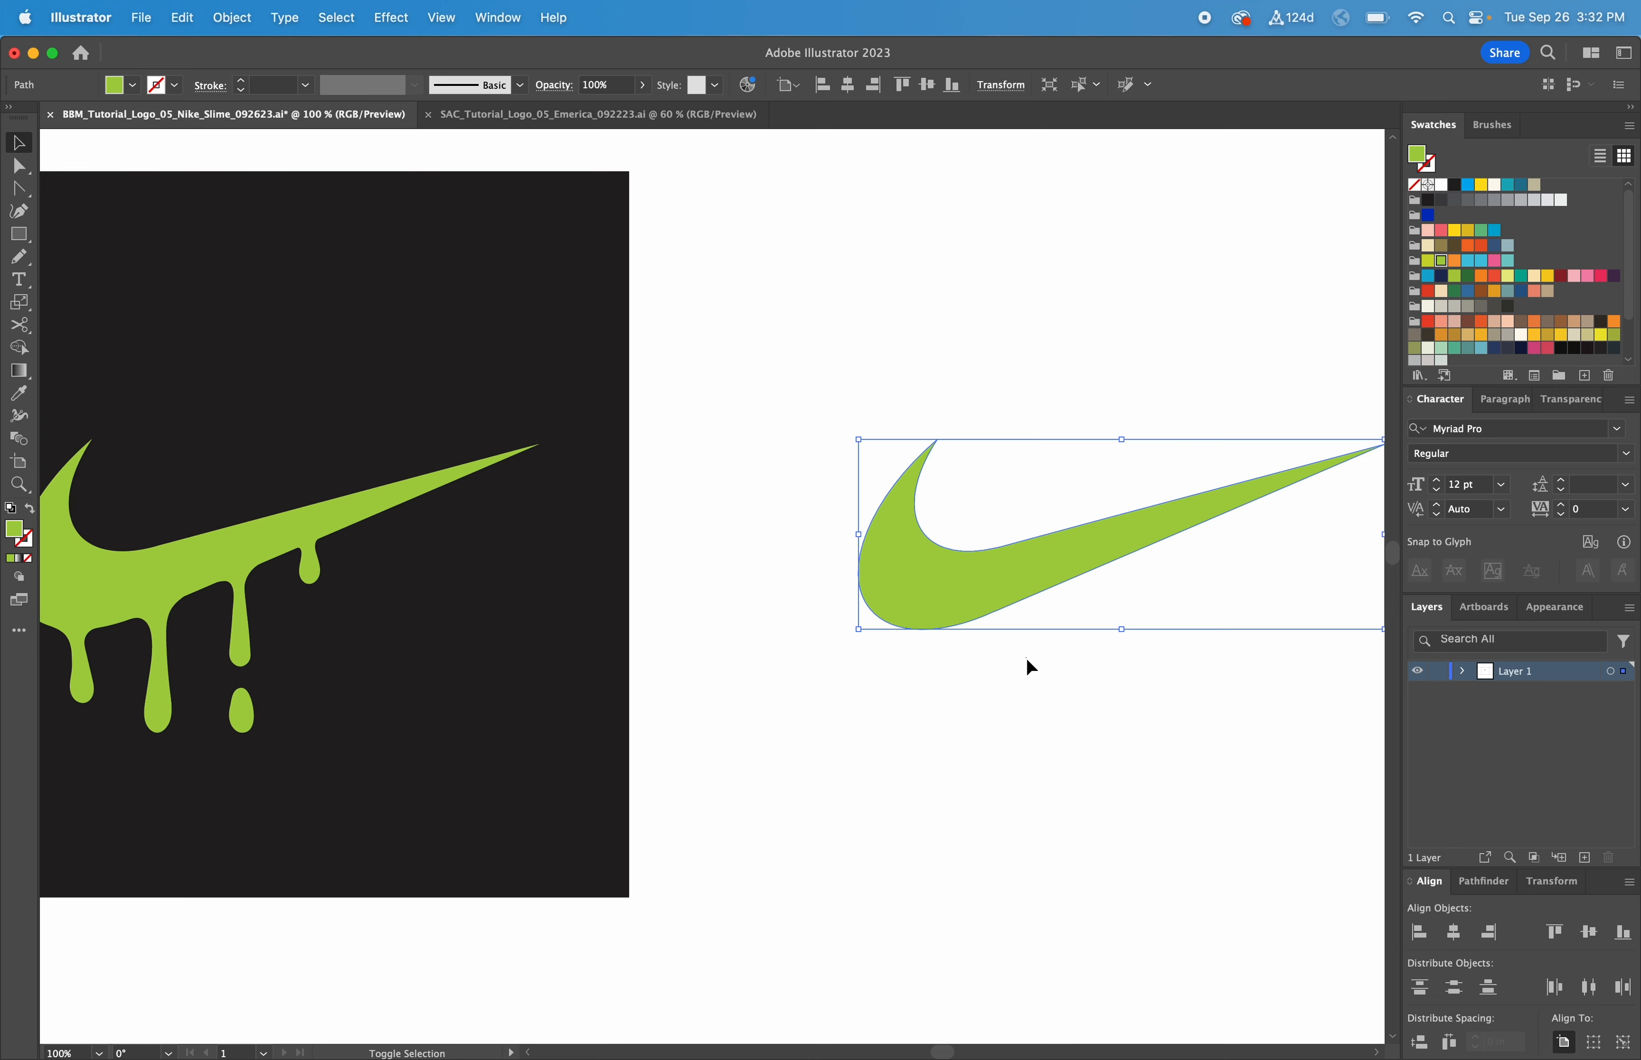
click(1033, 672)
scroll(1032, 672, left, 2)
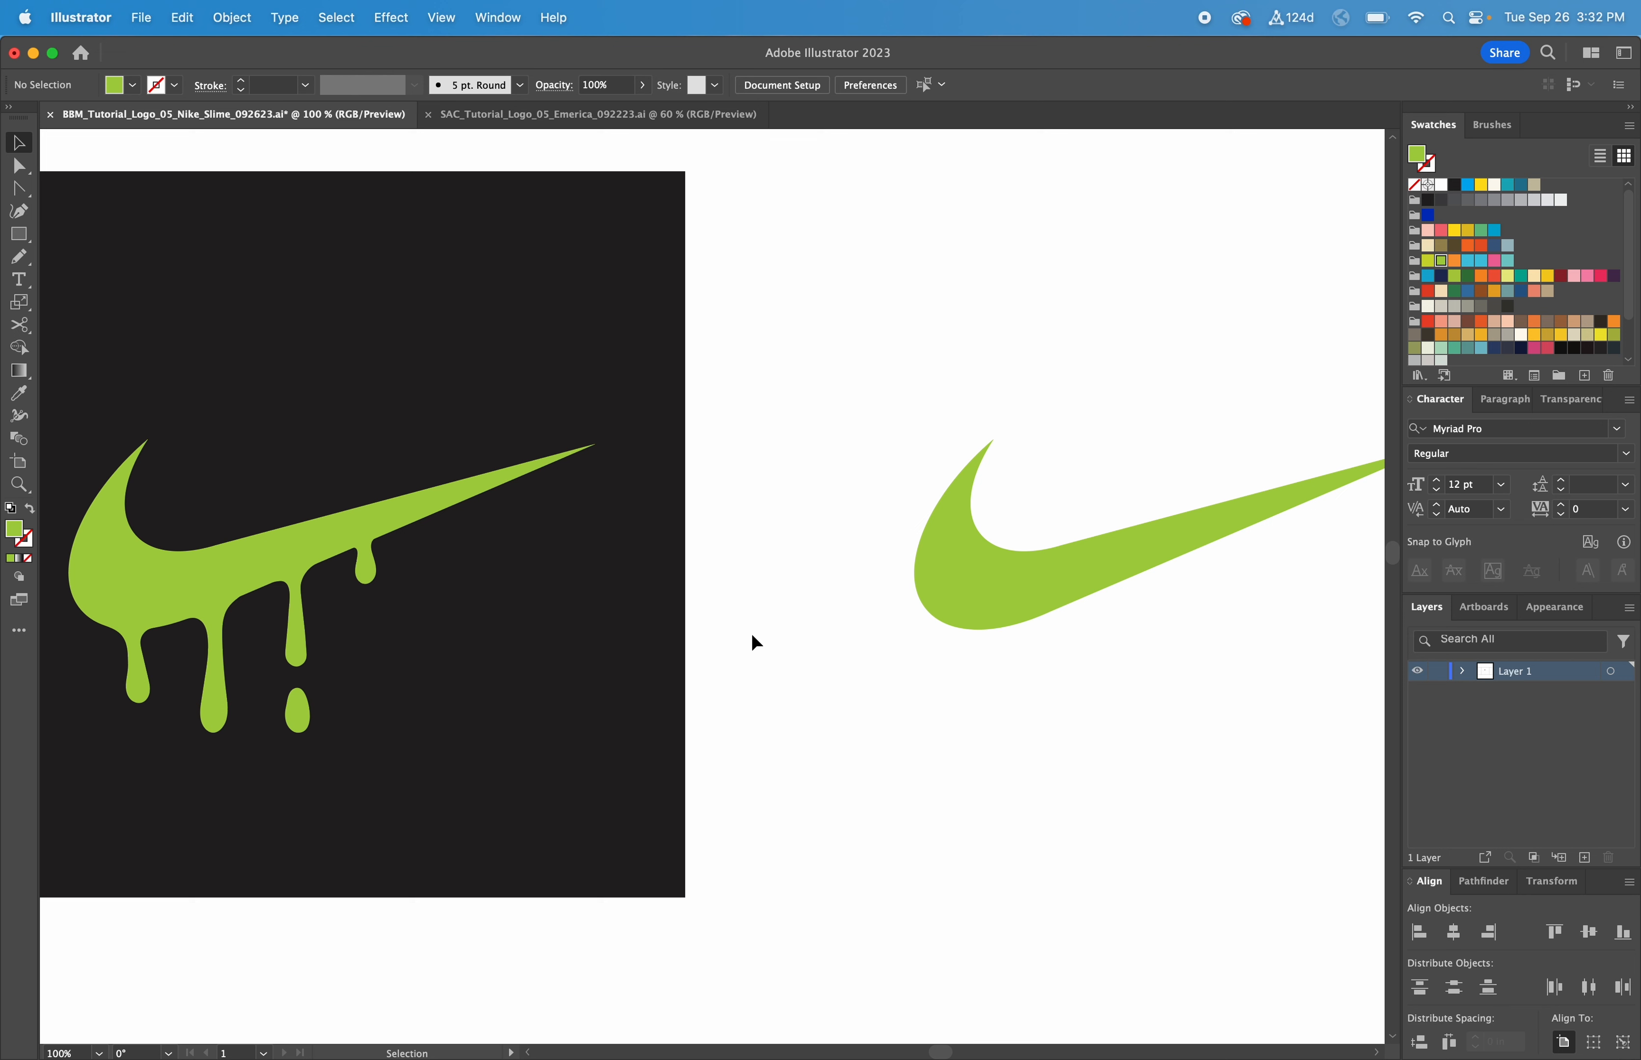
click(21, 261)
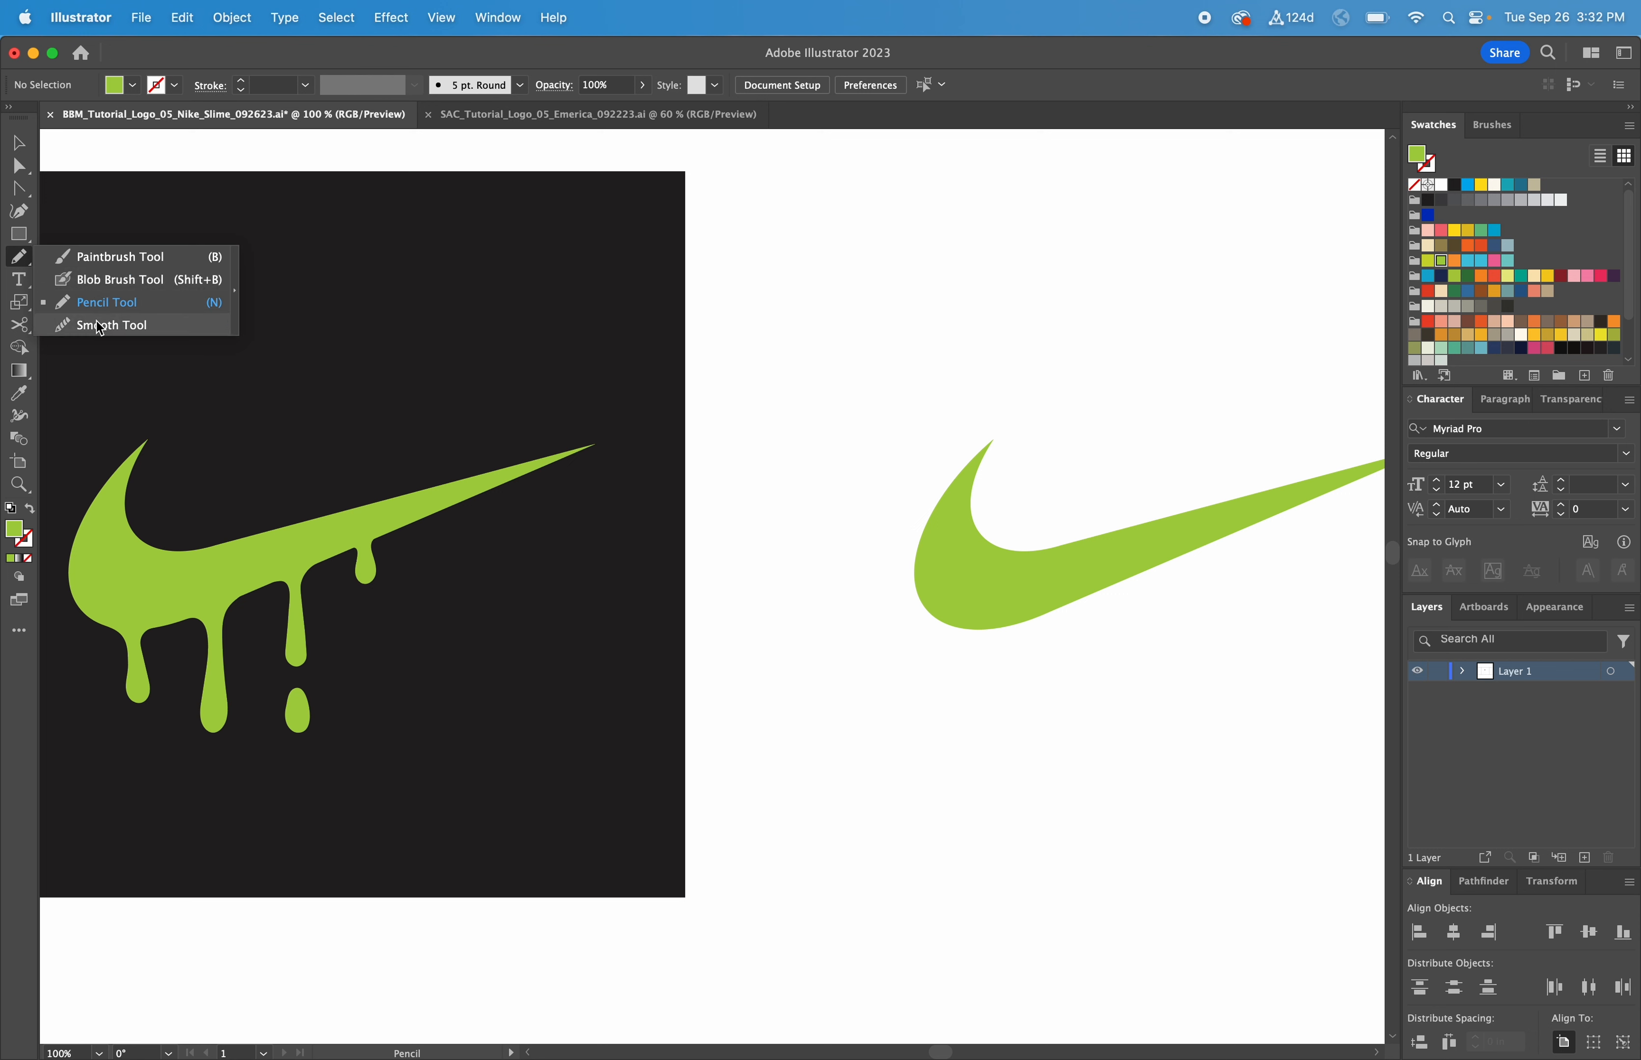
Step: Draw a closed drip shape with the Pencil below the swoosh's left curve
click(98, 259)
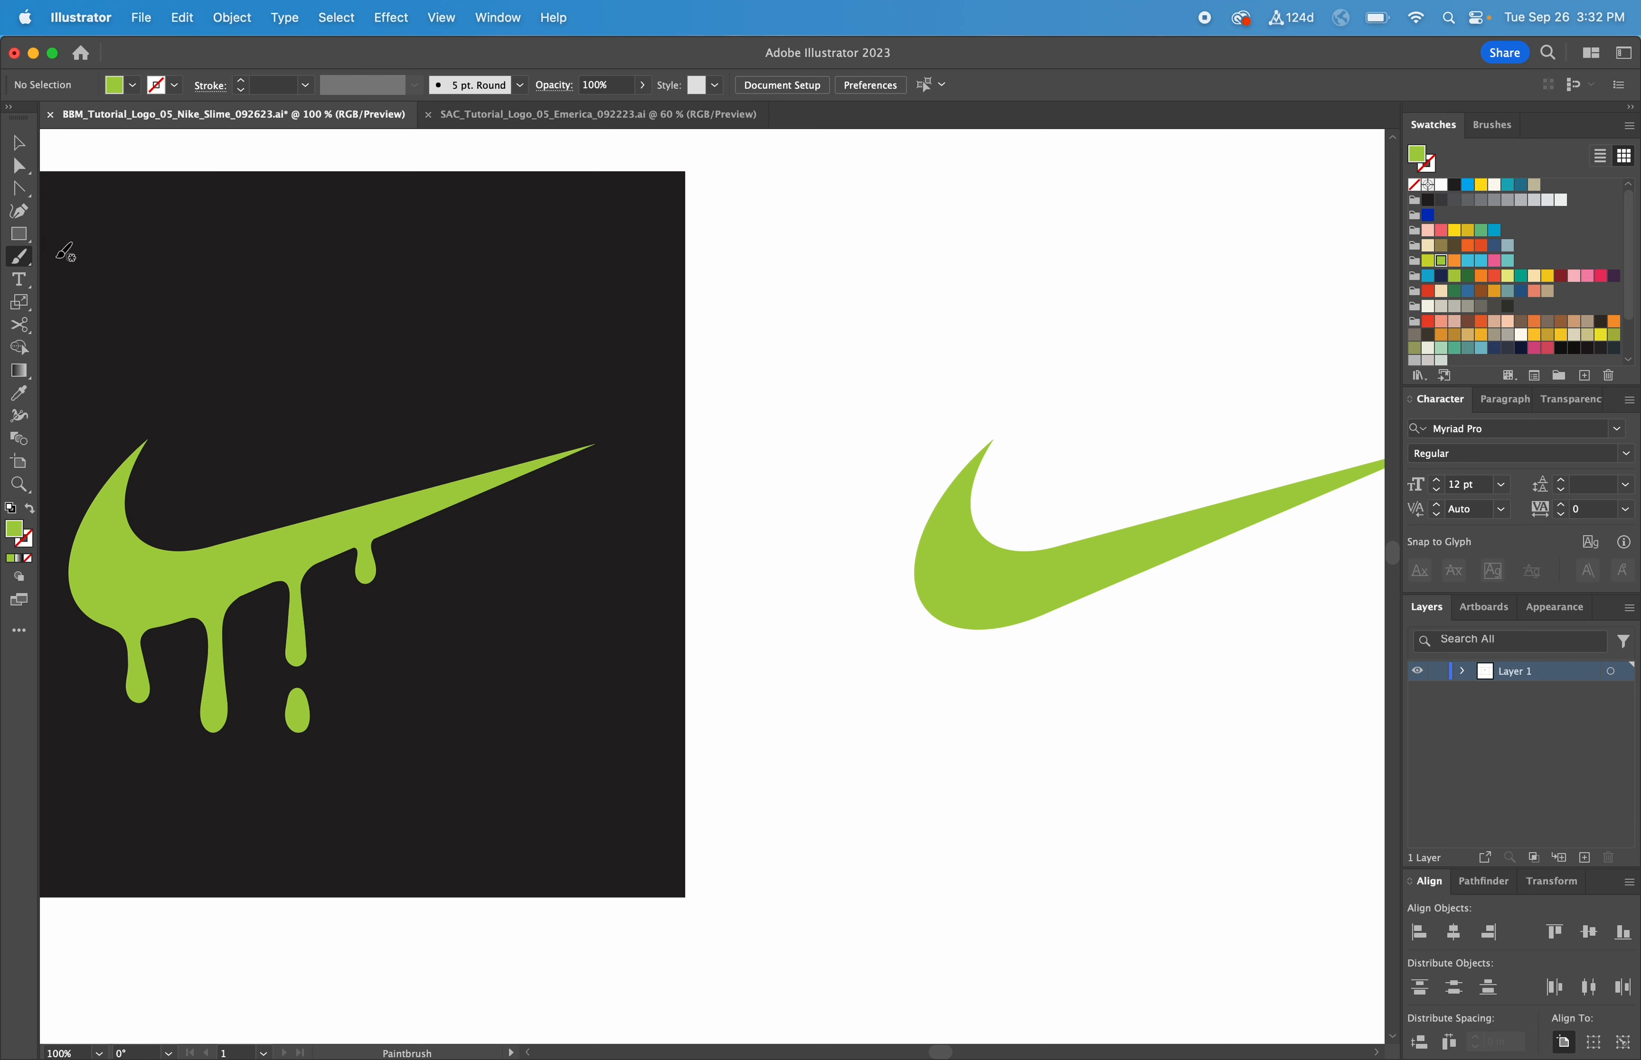
click(21, 261)
click(83, 294)
mouse_move(965, 629)
mouse_down()
mouse_move(987, 725)
mouse_move(1005, 711)
mouse_move(998, 639)
mouse_move(1022, 623)
mouse_up()
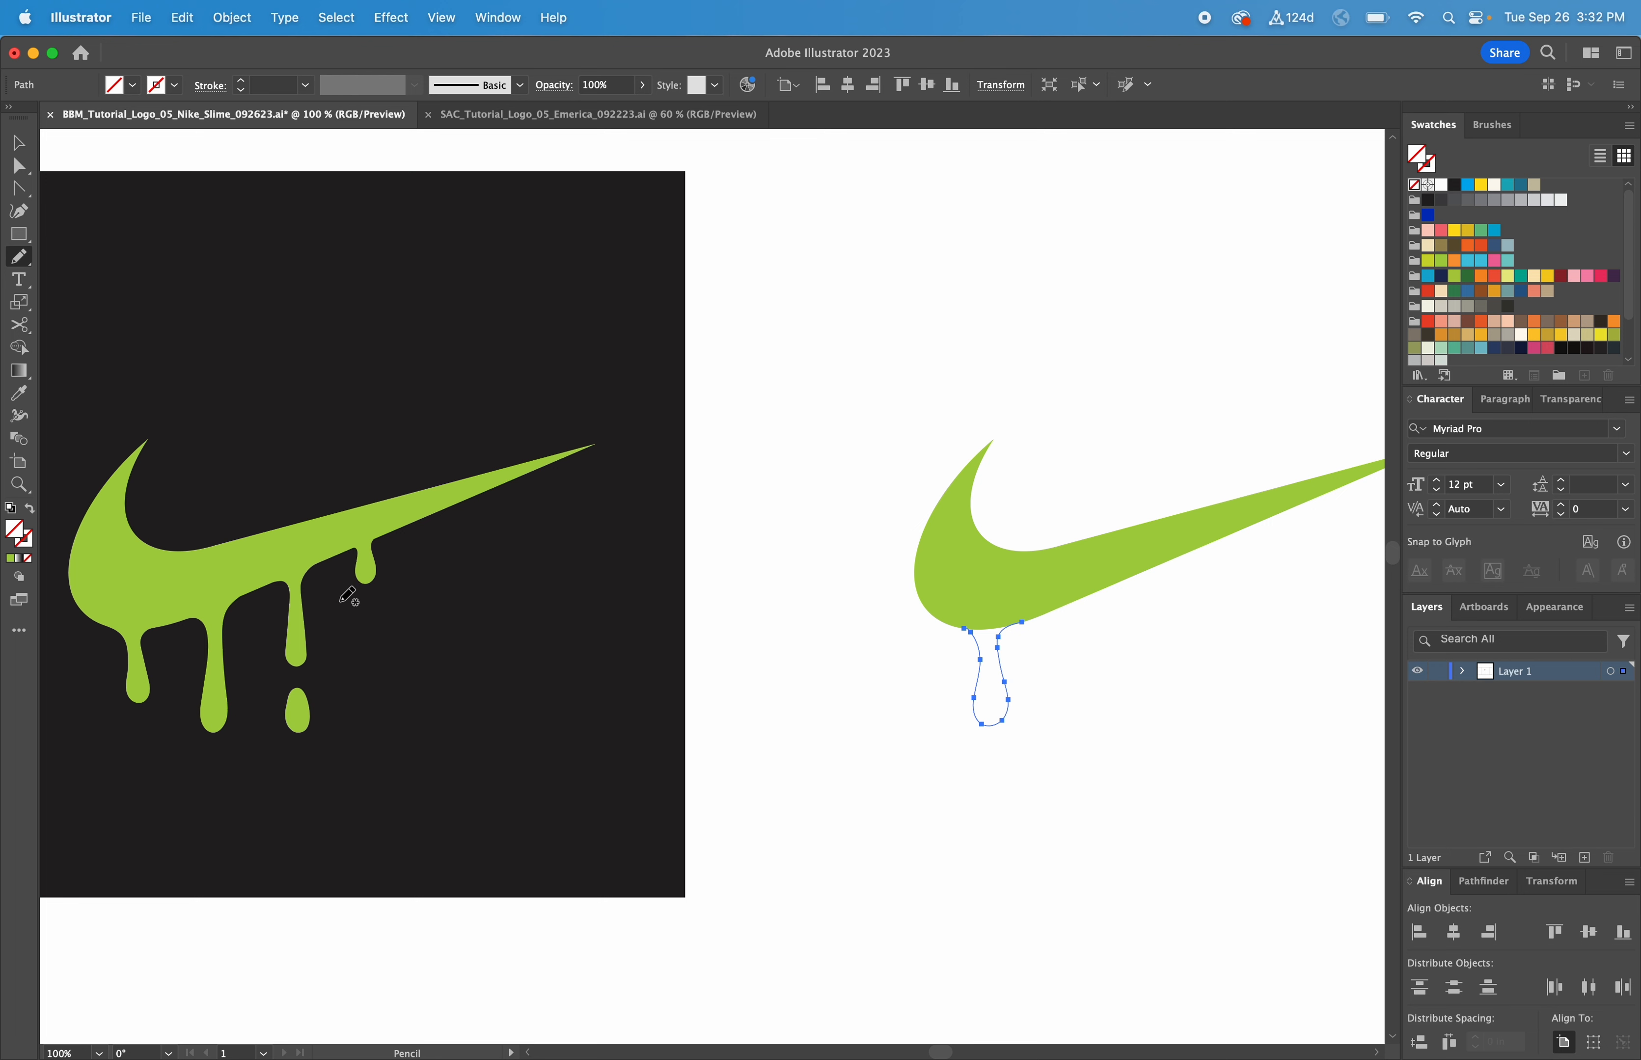
Step: Fill the new drip with the swoosh's green using the Eyedropper
click(19, 393)
click(169, 581)
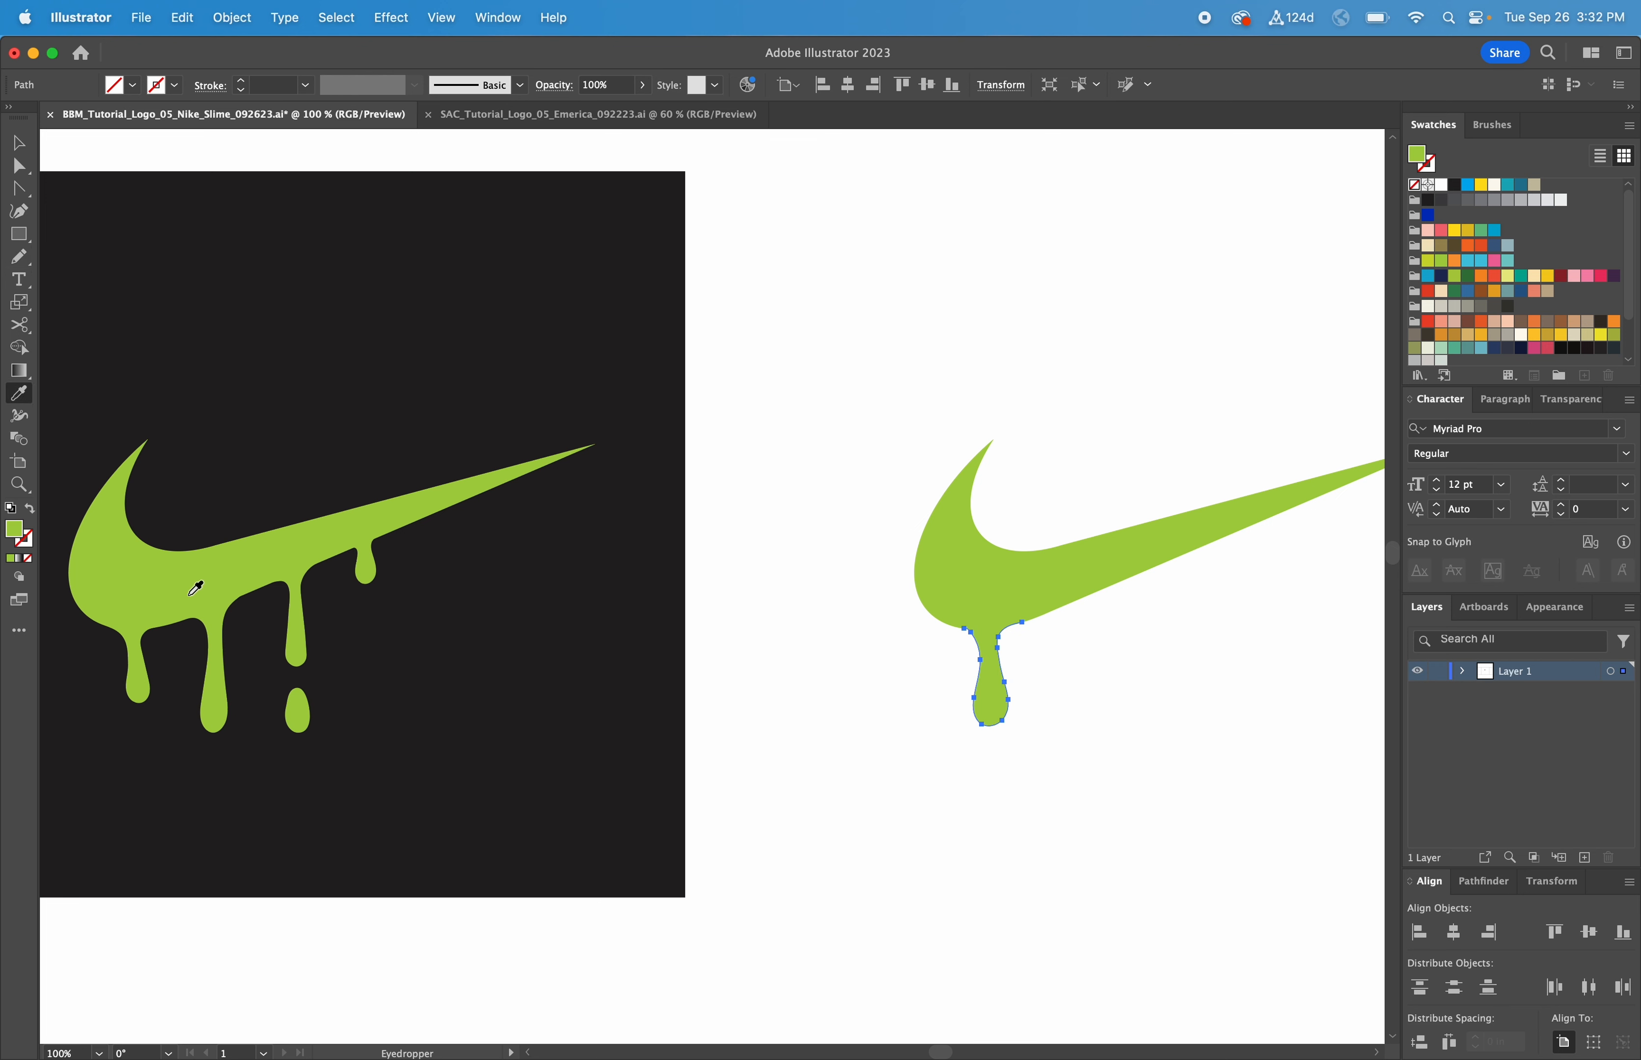
key(v)
click(943, 747)
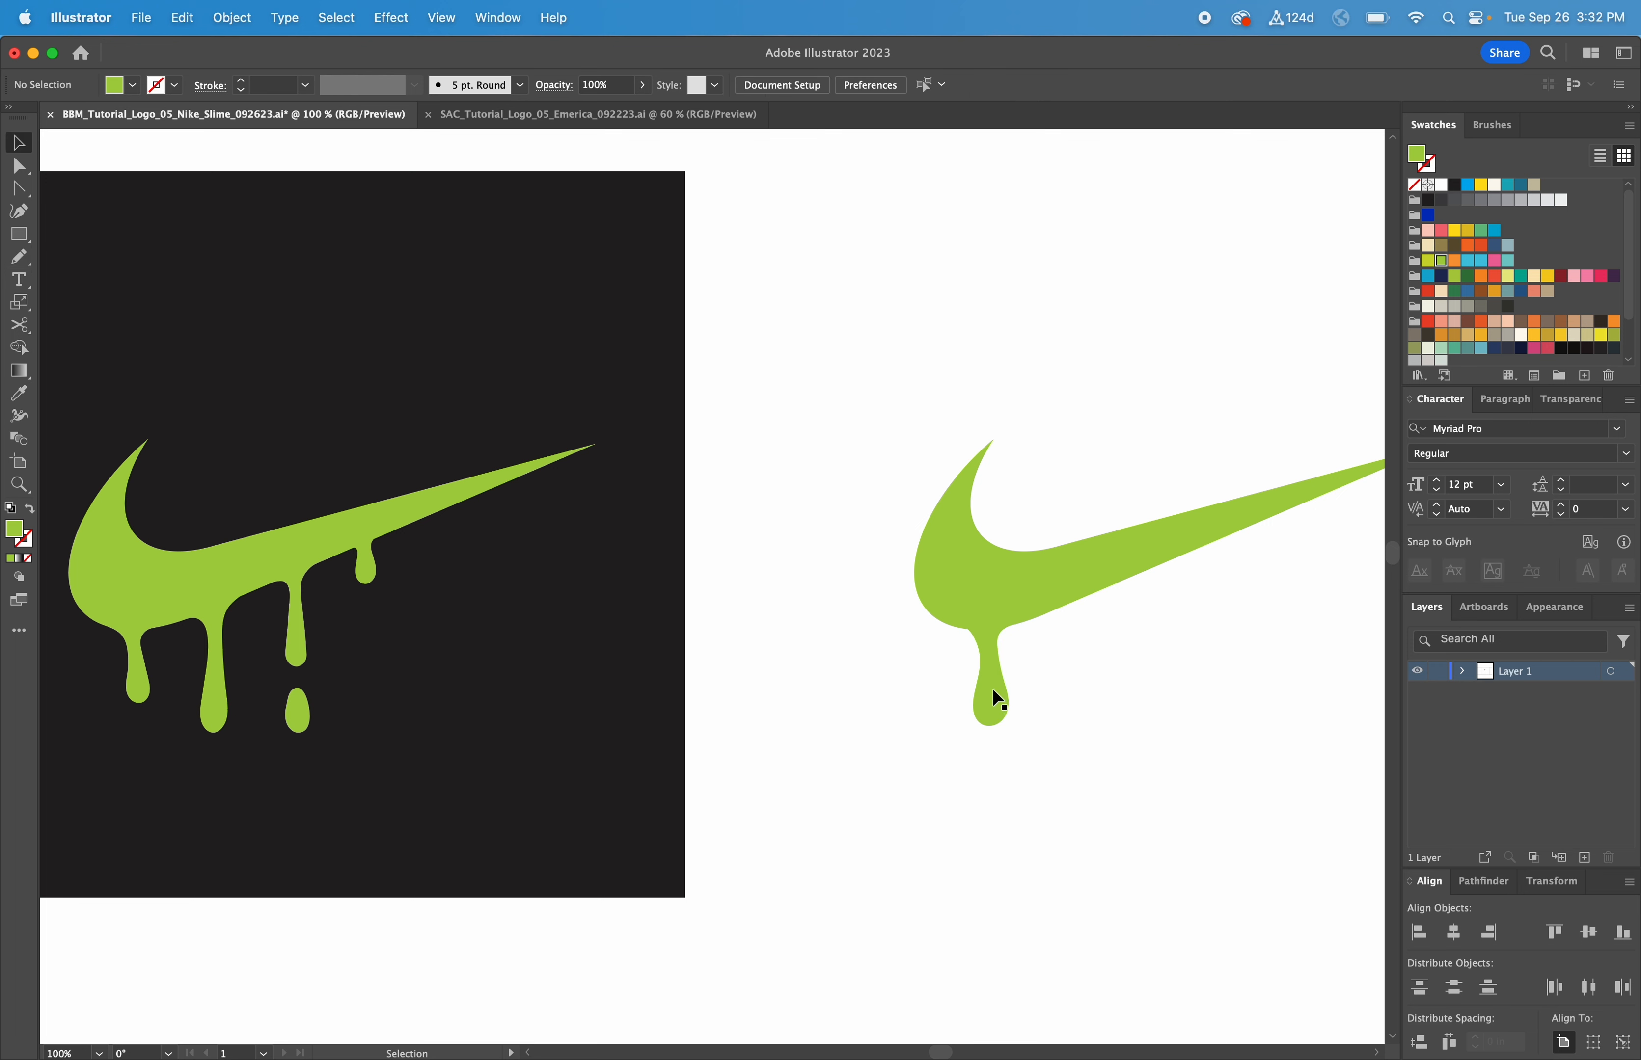
Step: Zoom in on the drip and try dragging its upper-left anchor, then undo it
key(z)
drag(1068, 728, 842, 555)
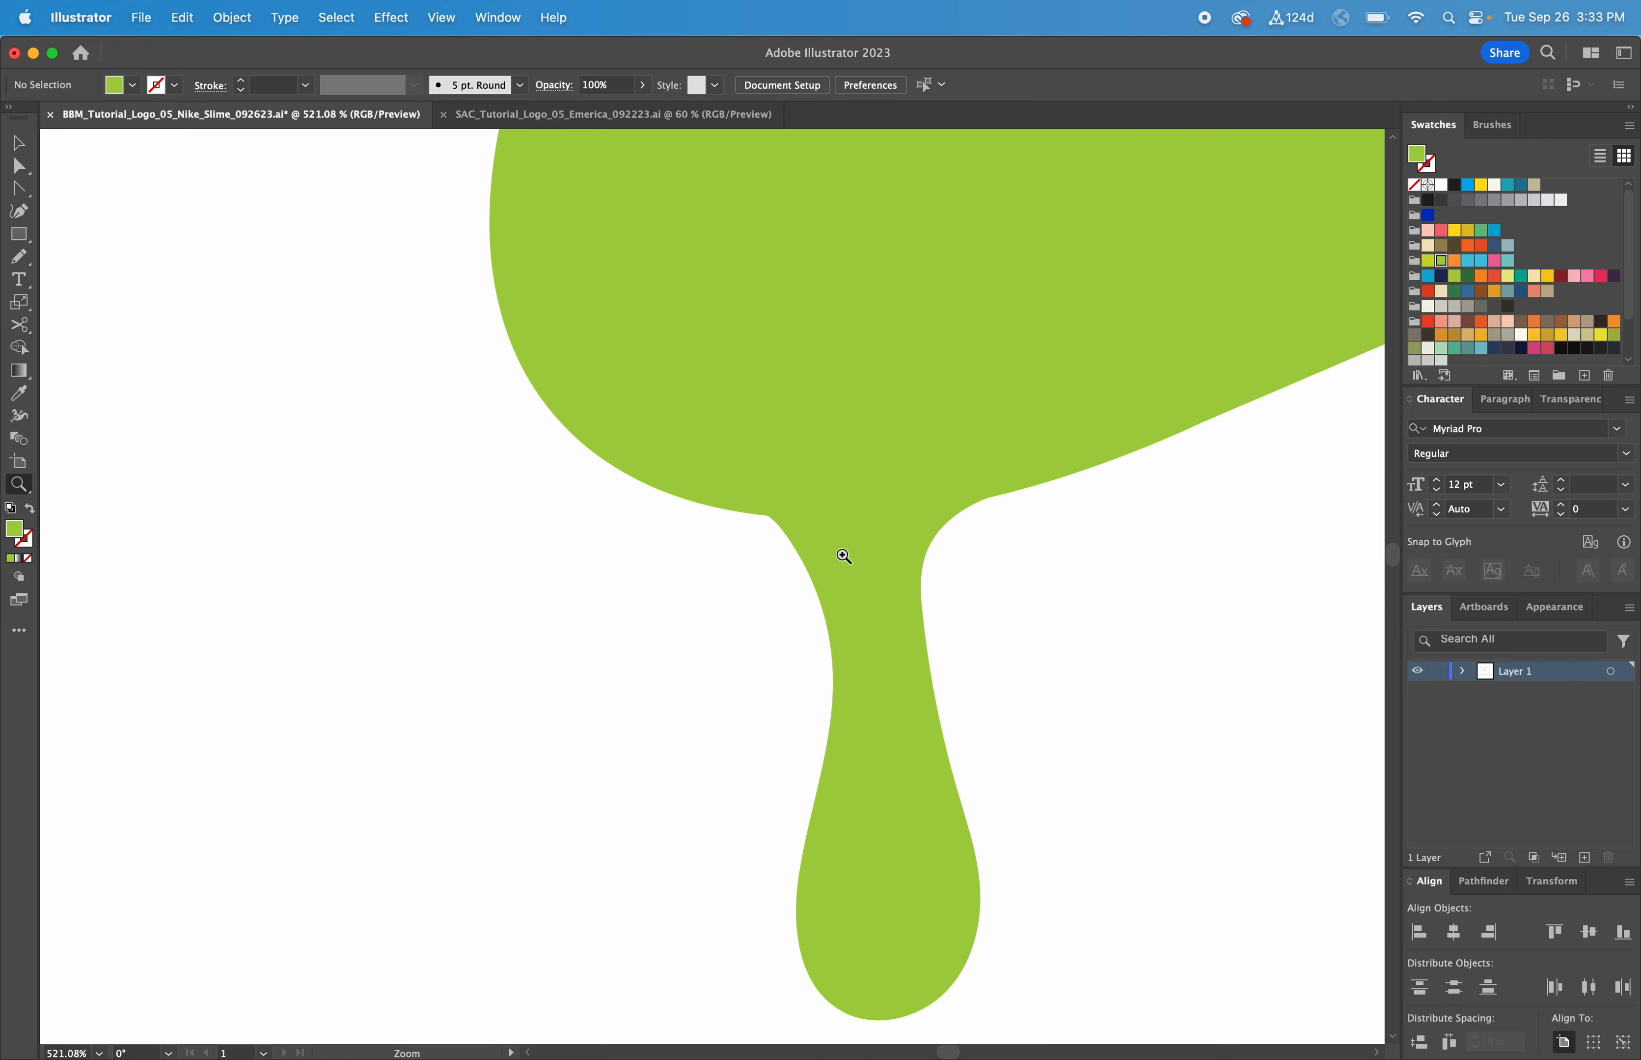
key(v)
click(872, 569)
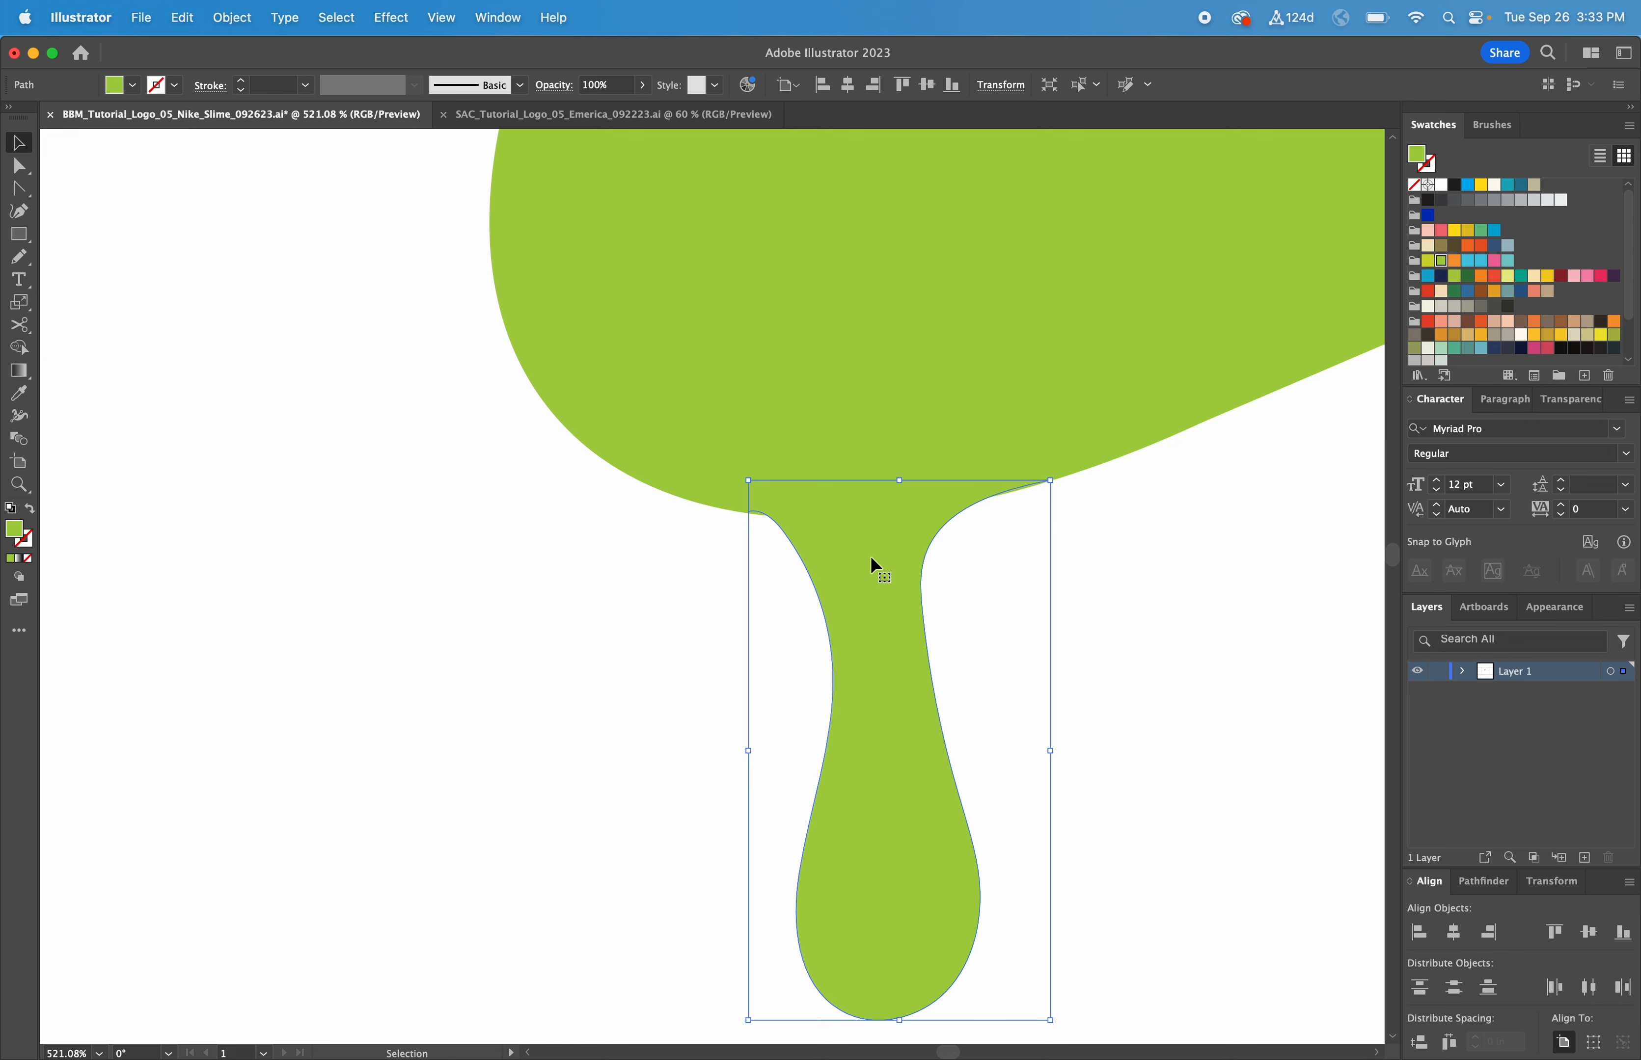
key(a)
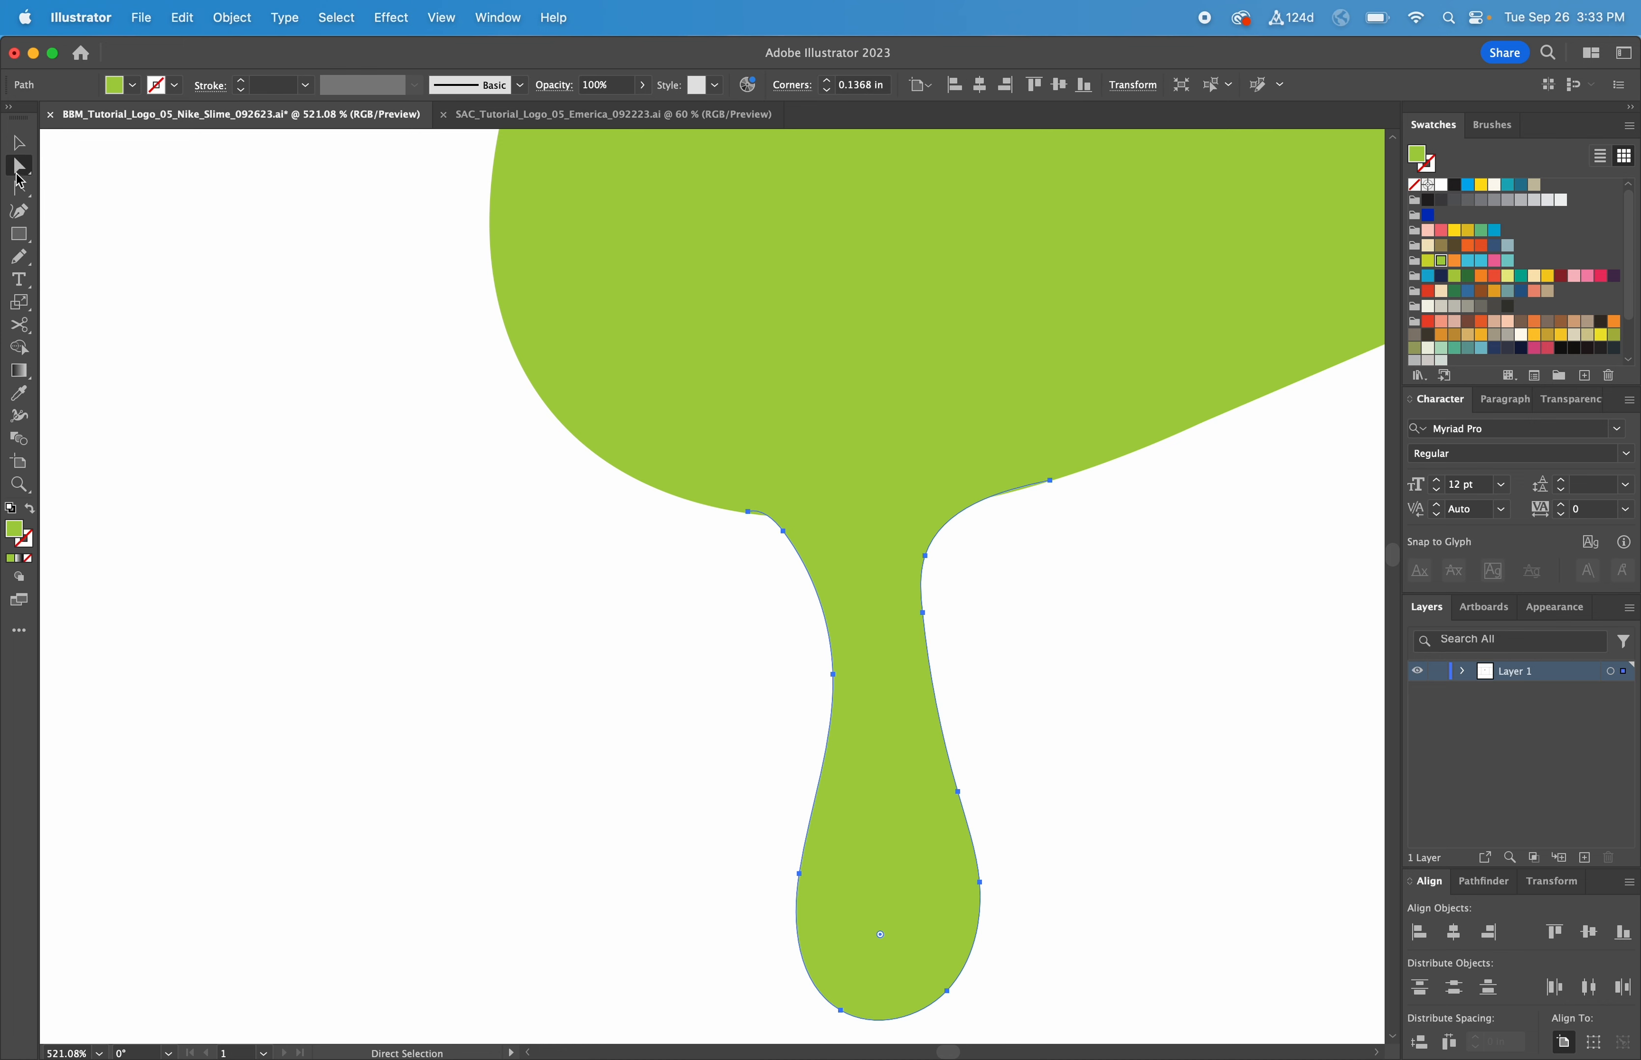
drag(749, 514, 714, 508)
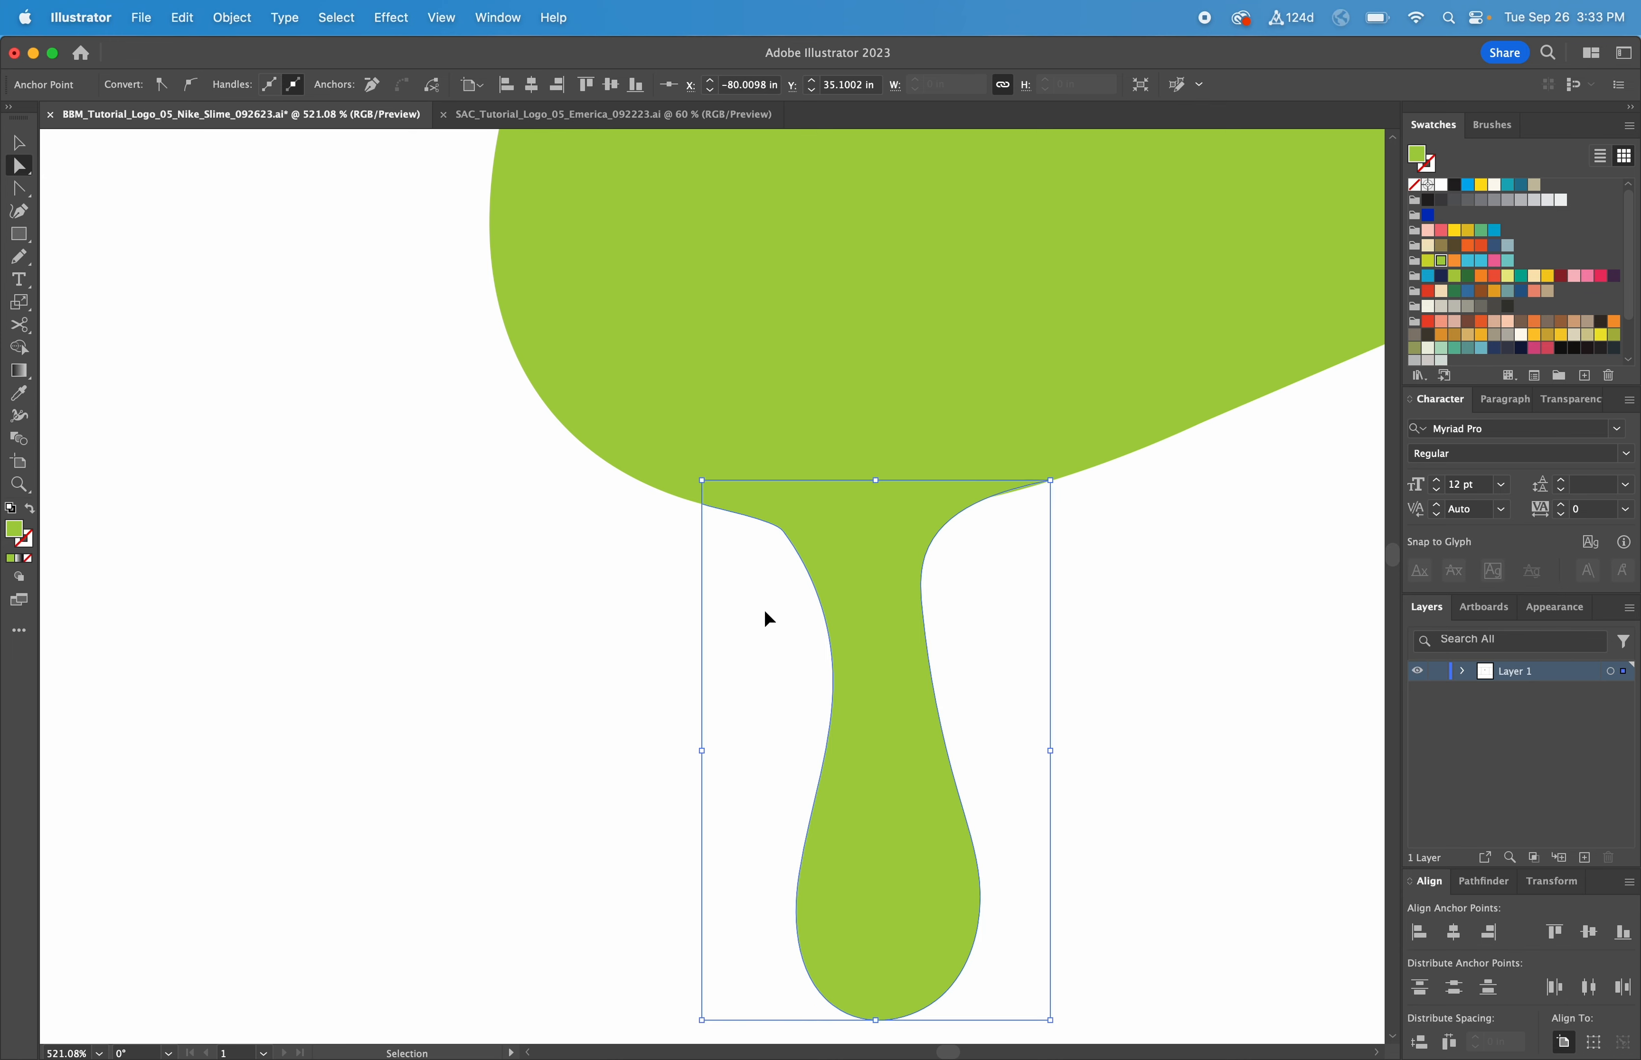
key(super+z)
key(super+z)
key(super+z)
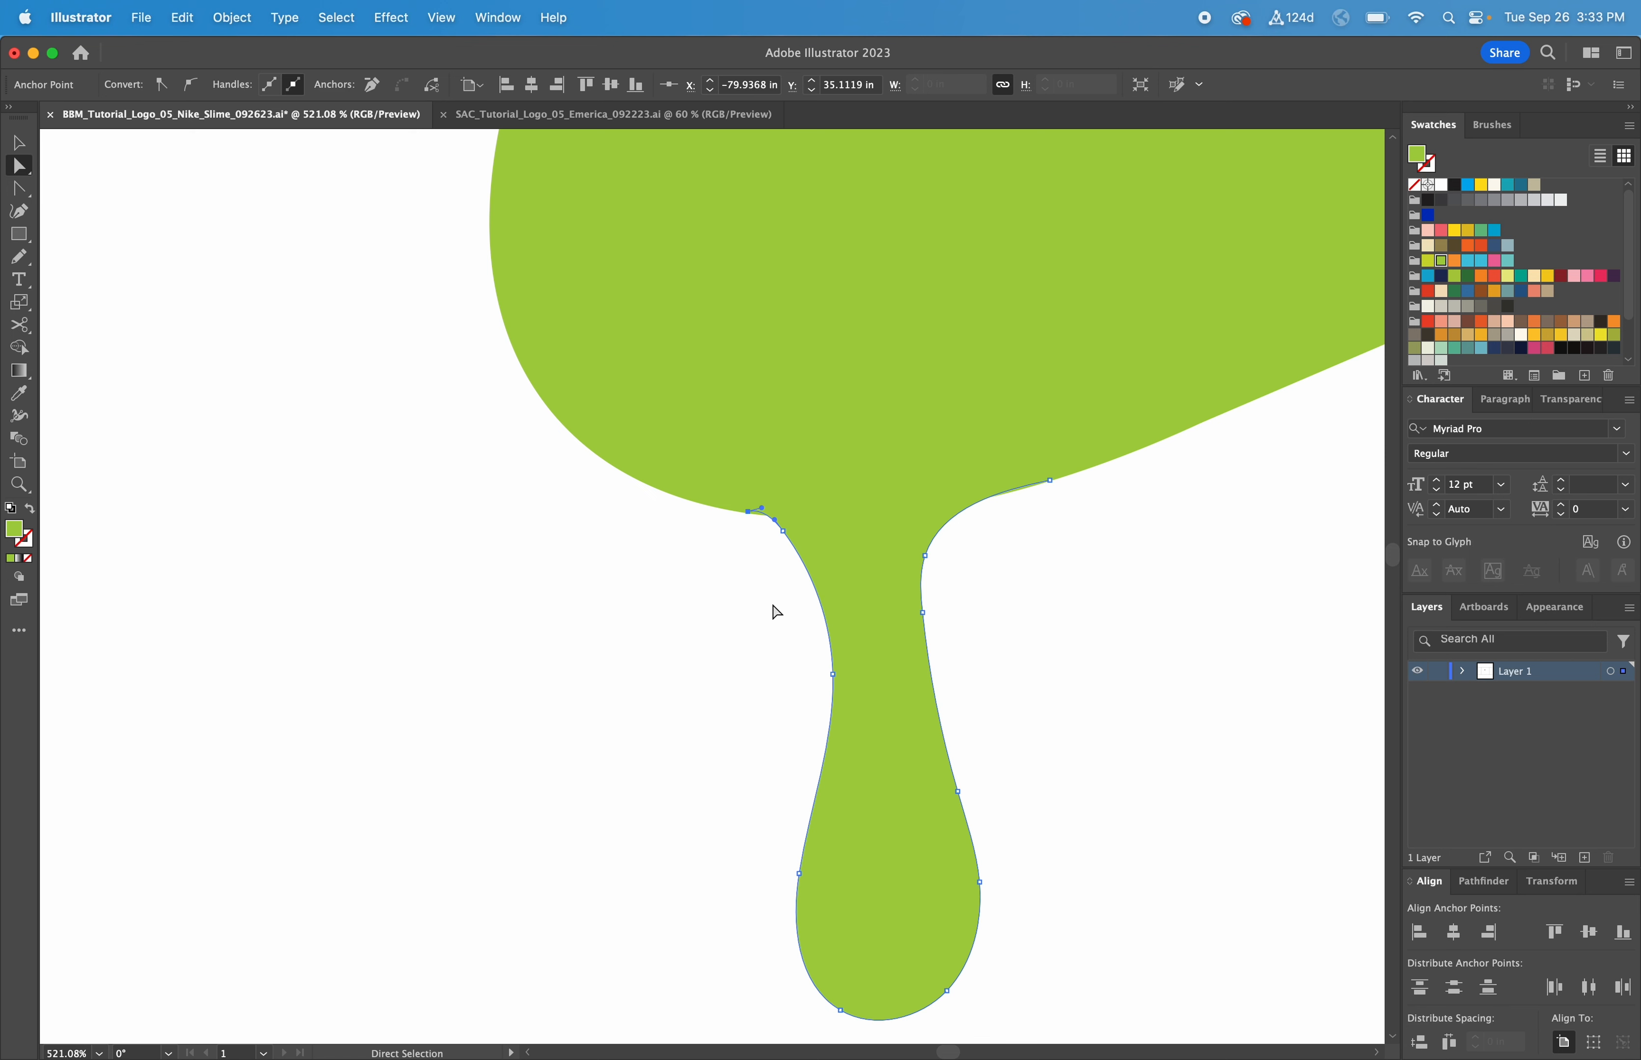
Step: Redraw the drip's upper-left edge with the Pencil as a smooth curve along the swoosh
click(22, 261)
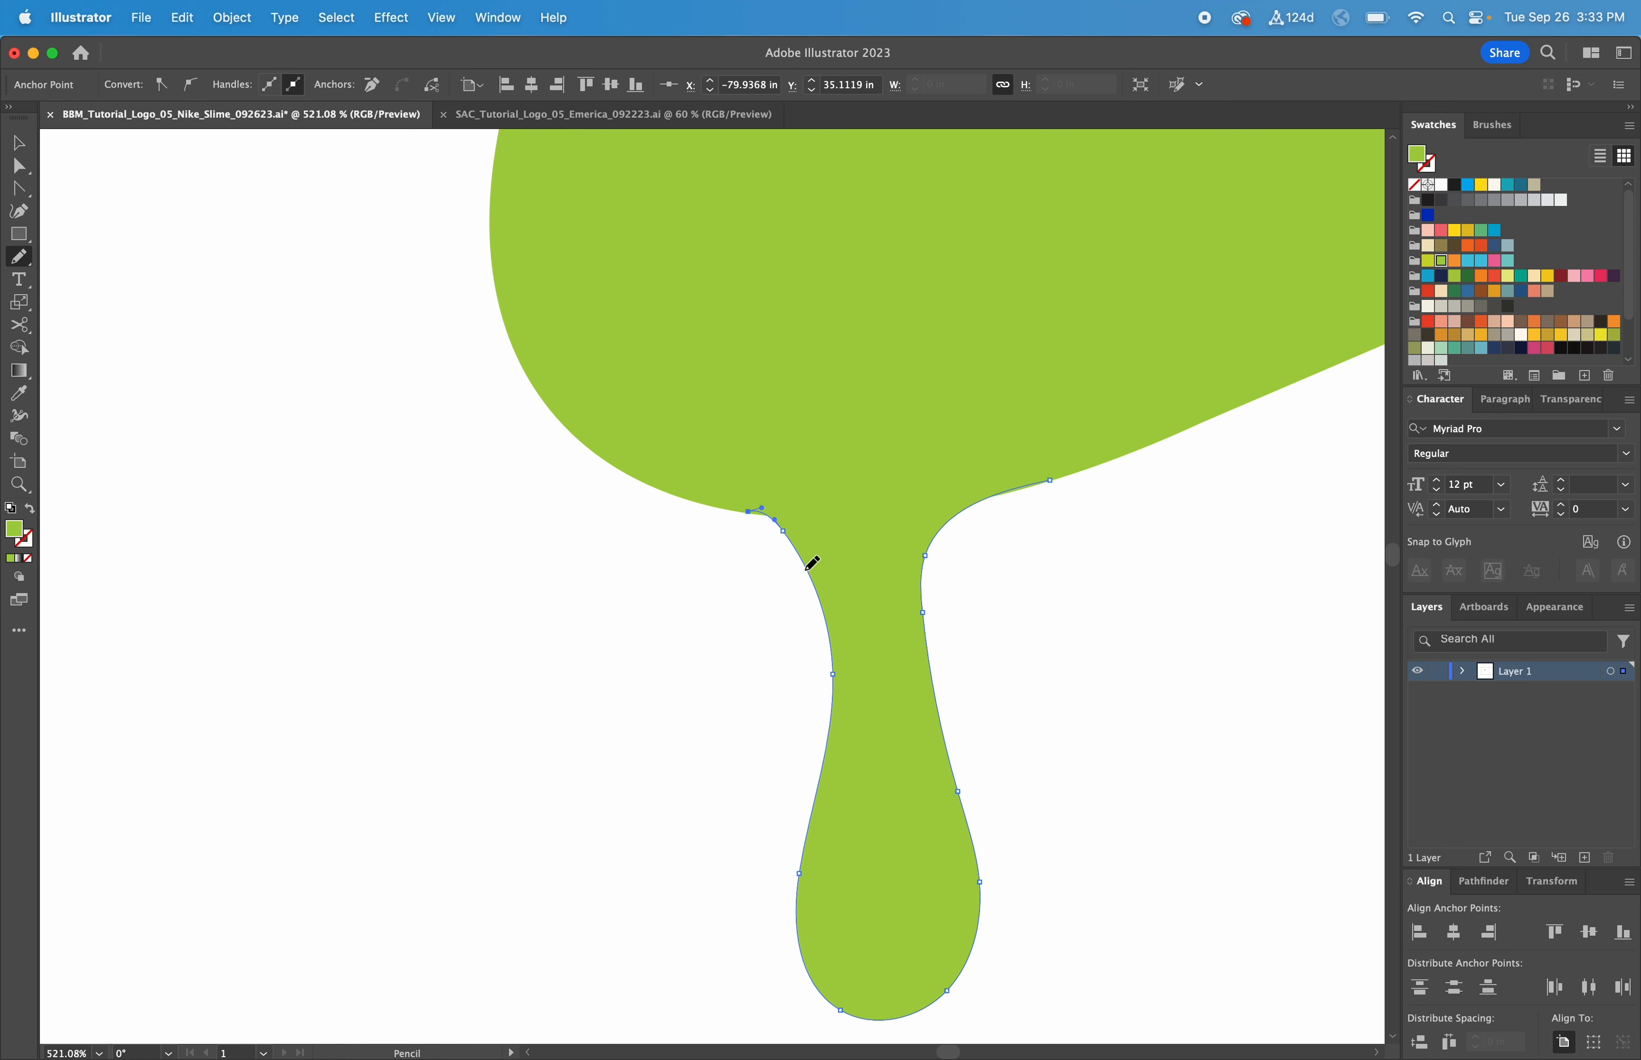
mouse_move(806, 552)
mouse_down()
mouse_move(758, 508)
mouse_move(708, 499)
mouse_up()
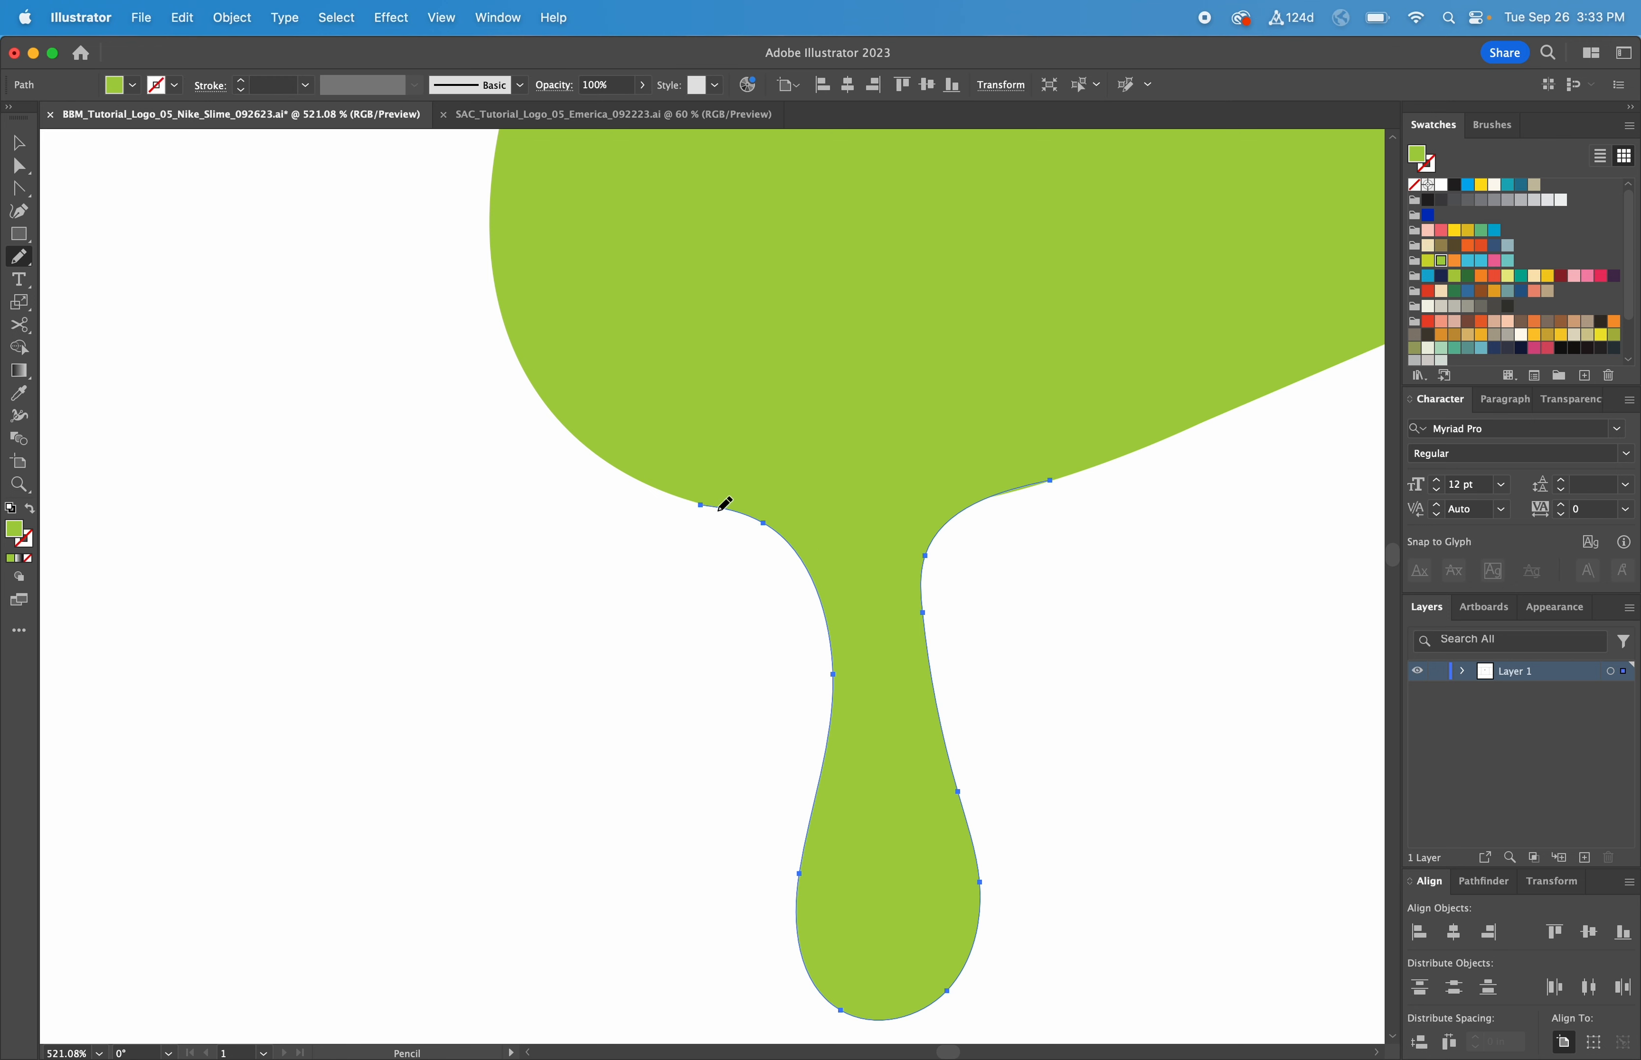
drag(723, 512, 681, 500)
key(v)
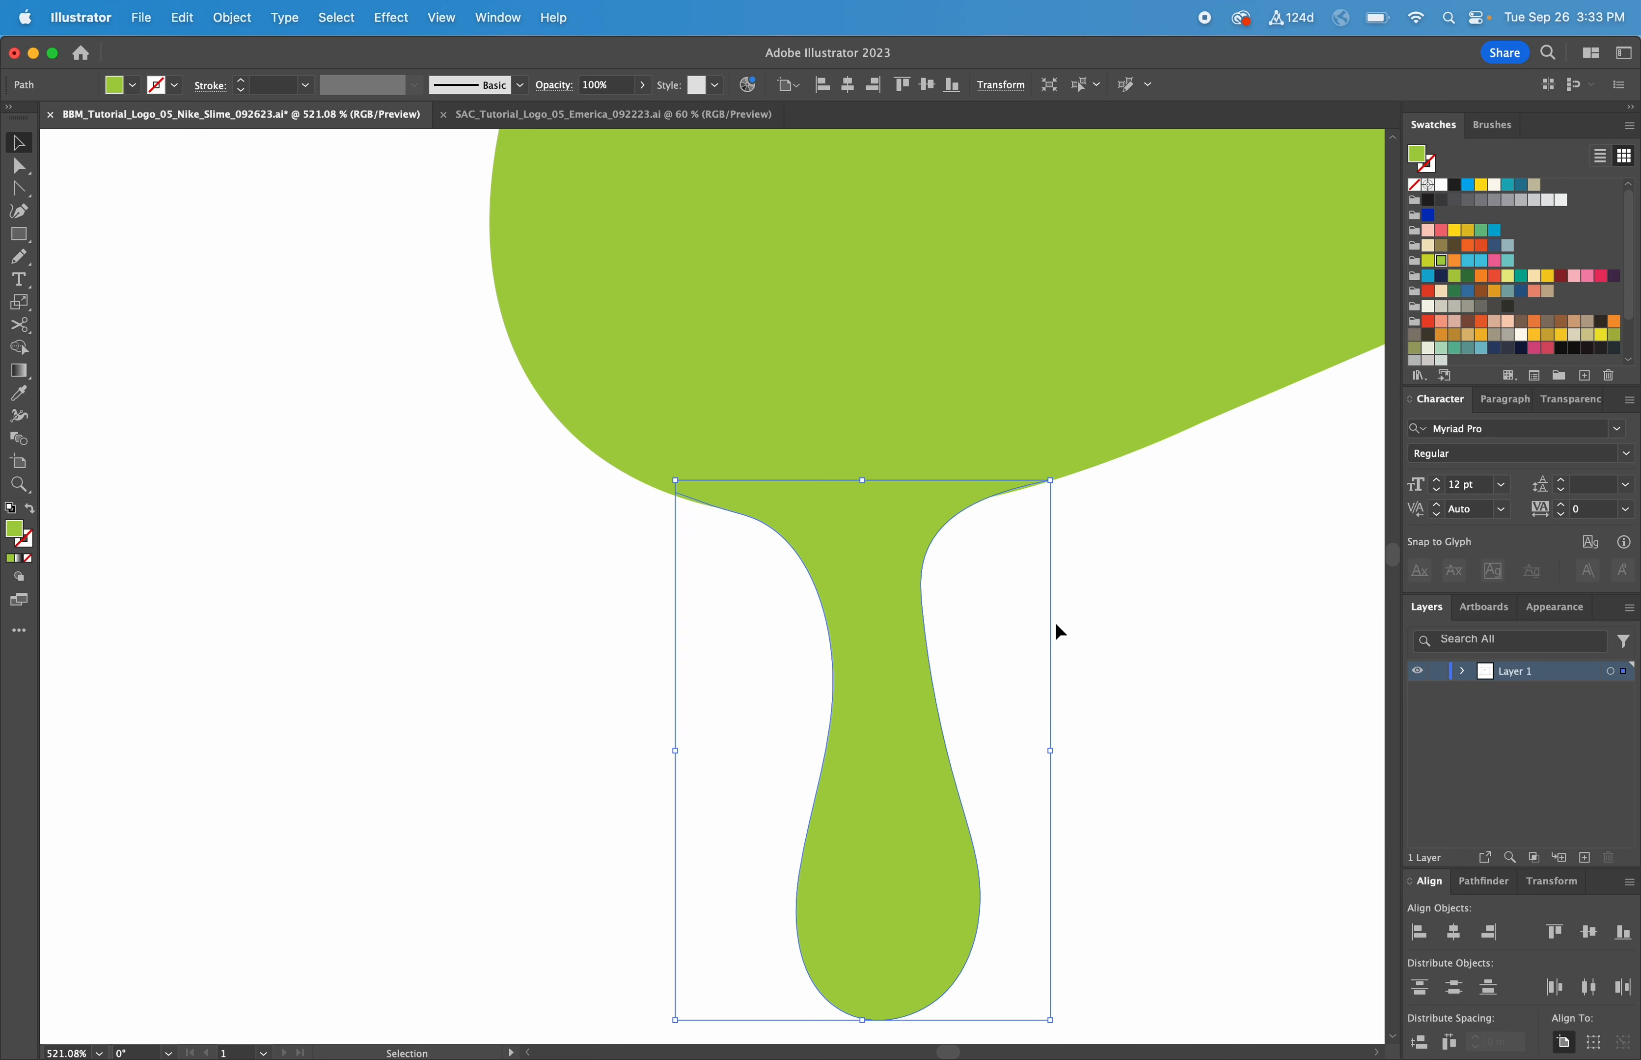
click(1100, 641)
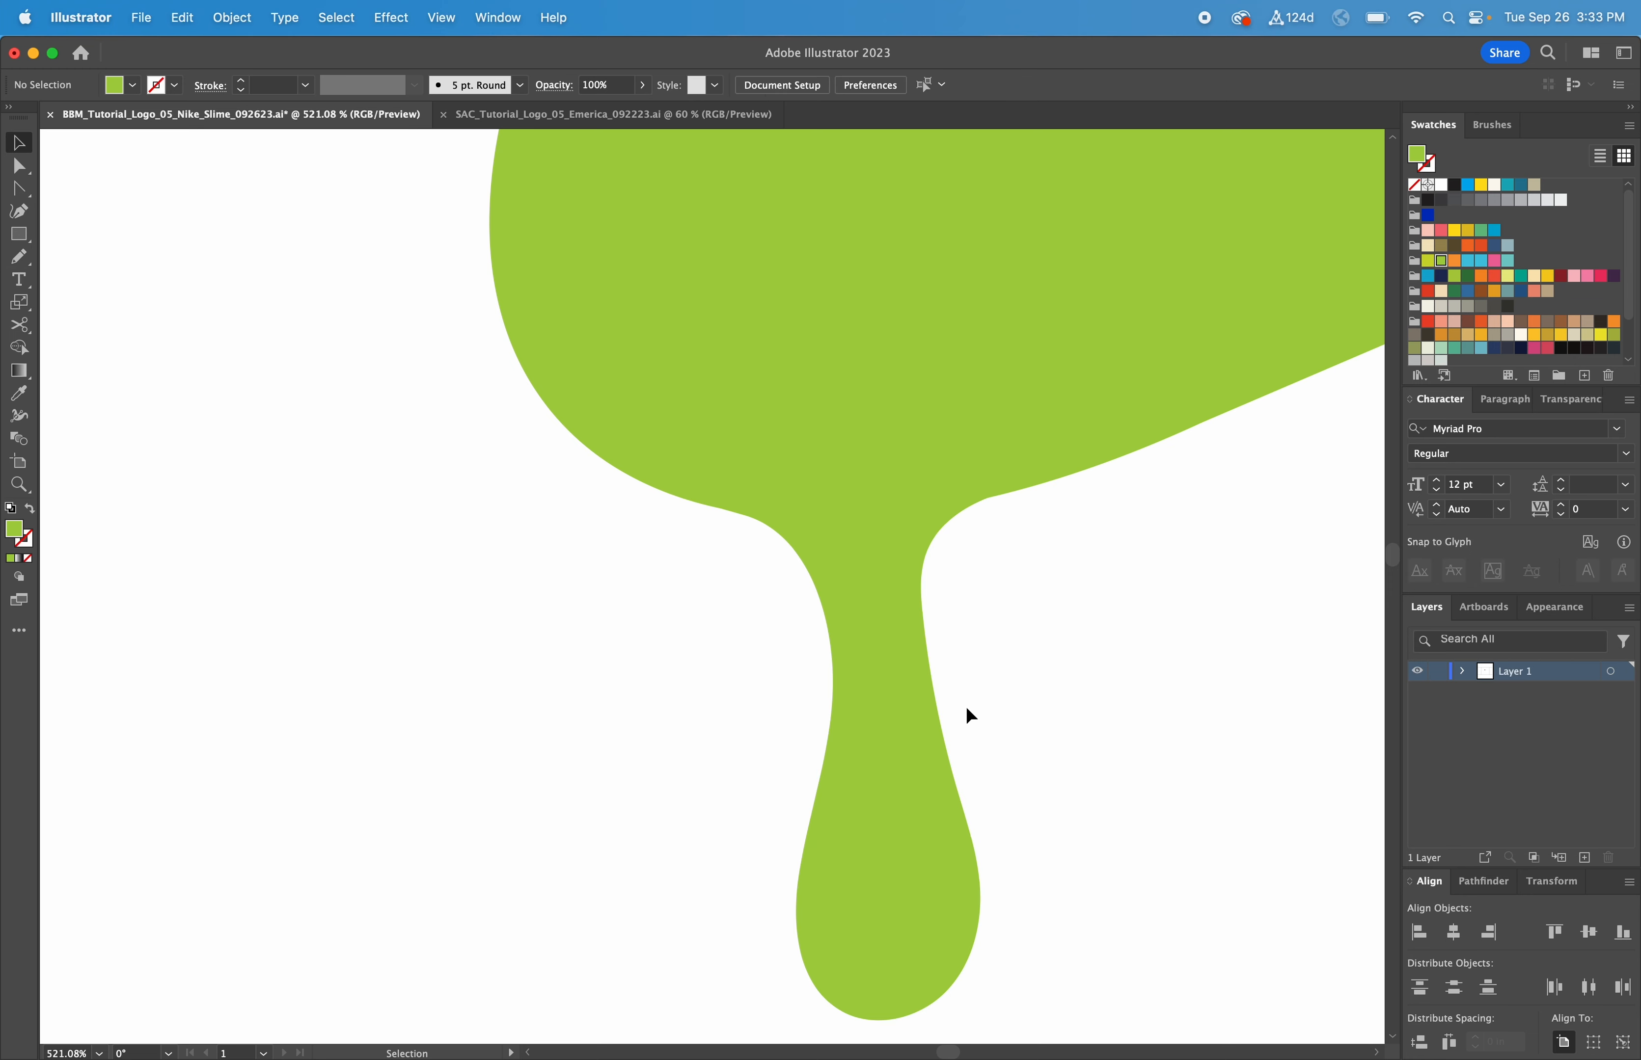
key(super+minus)
key(super+minus)
key(super+minus)
key(super+minus)
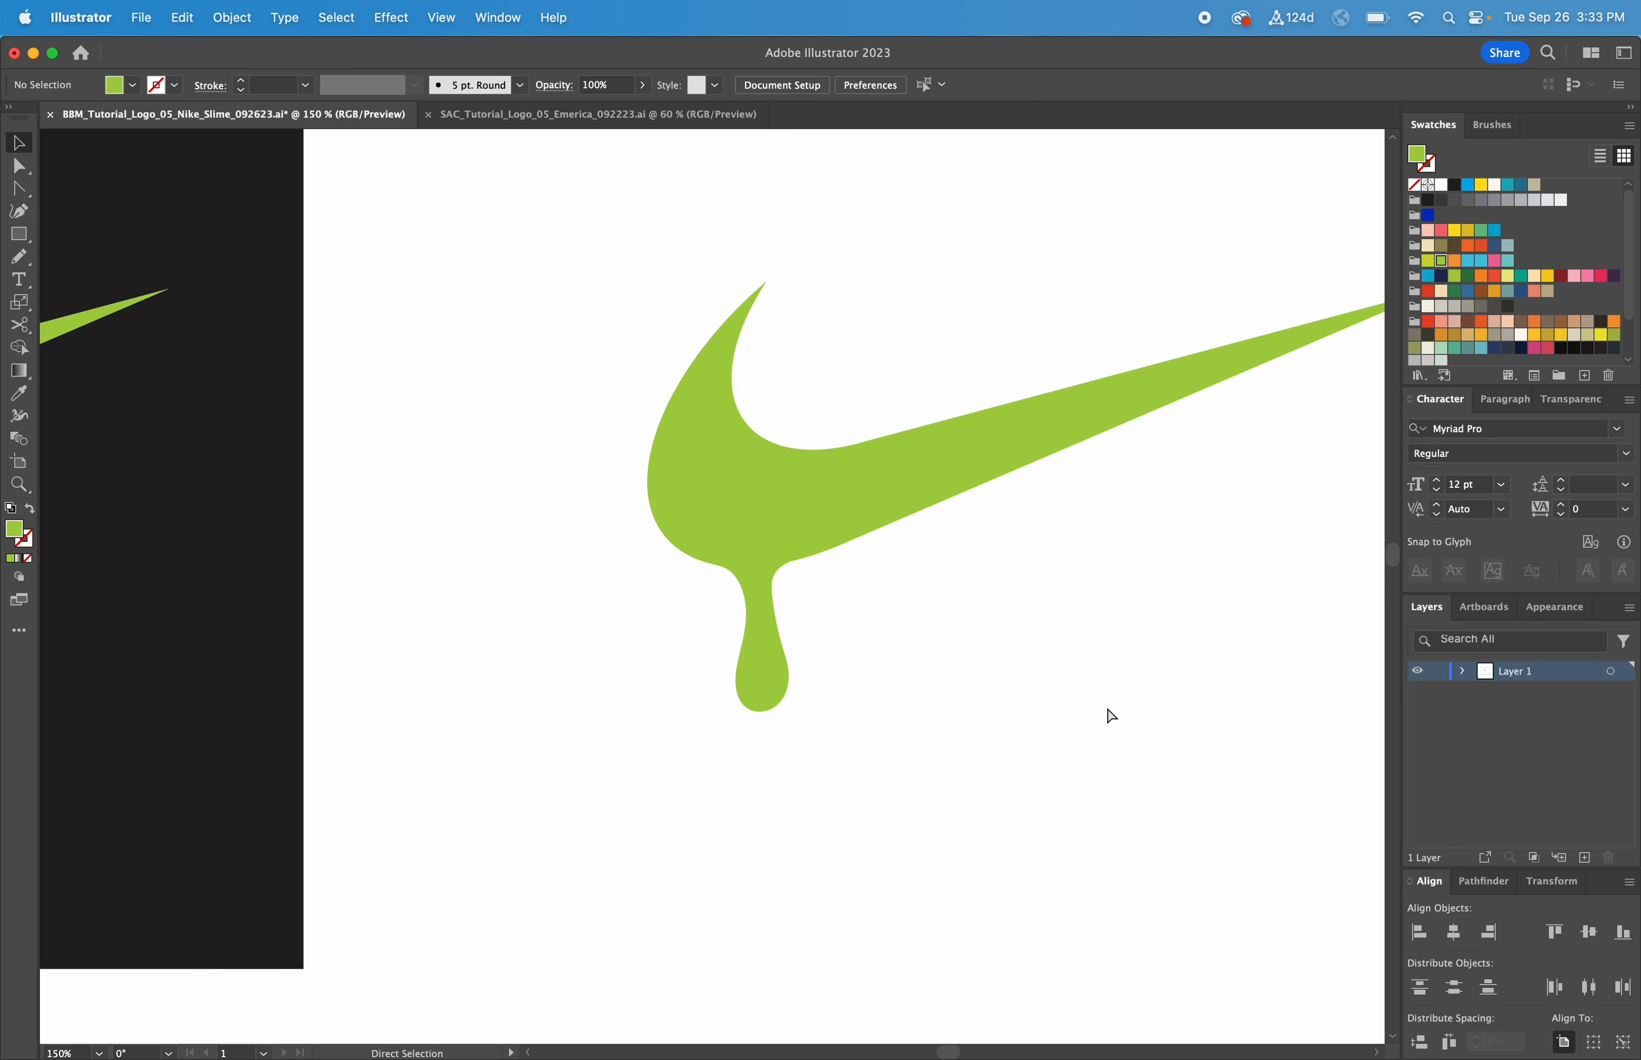
Step: Shorten the first drip by dragging its bottom bounding-box handle up
key(super+minus)
key(super+minus)
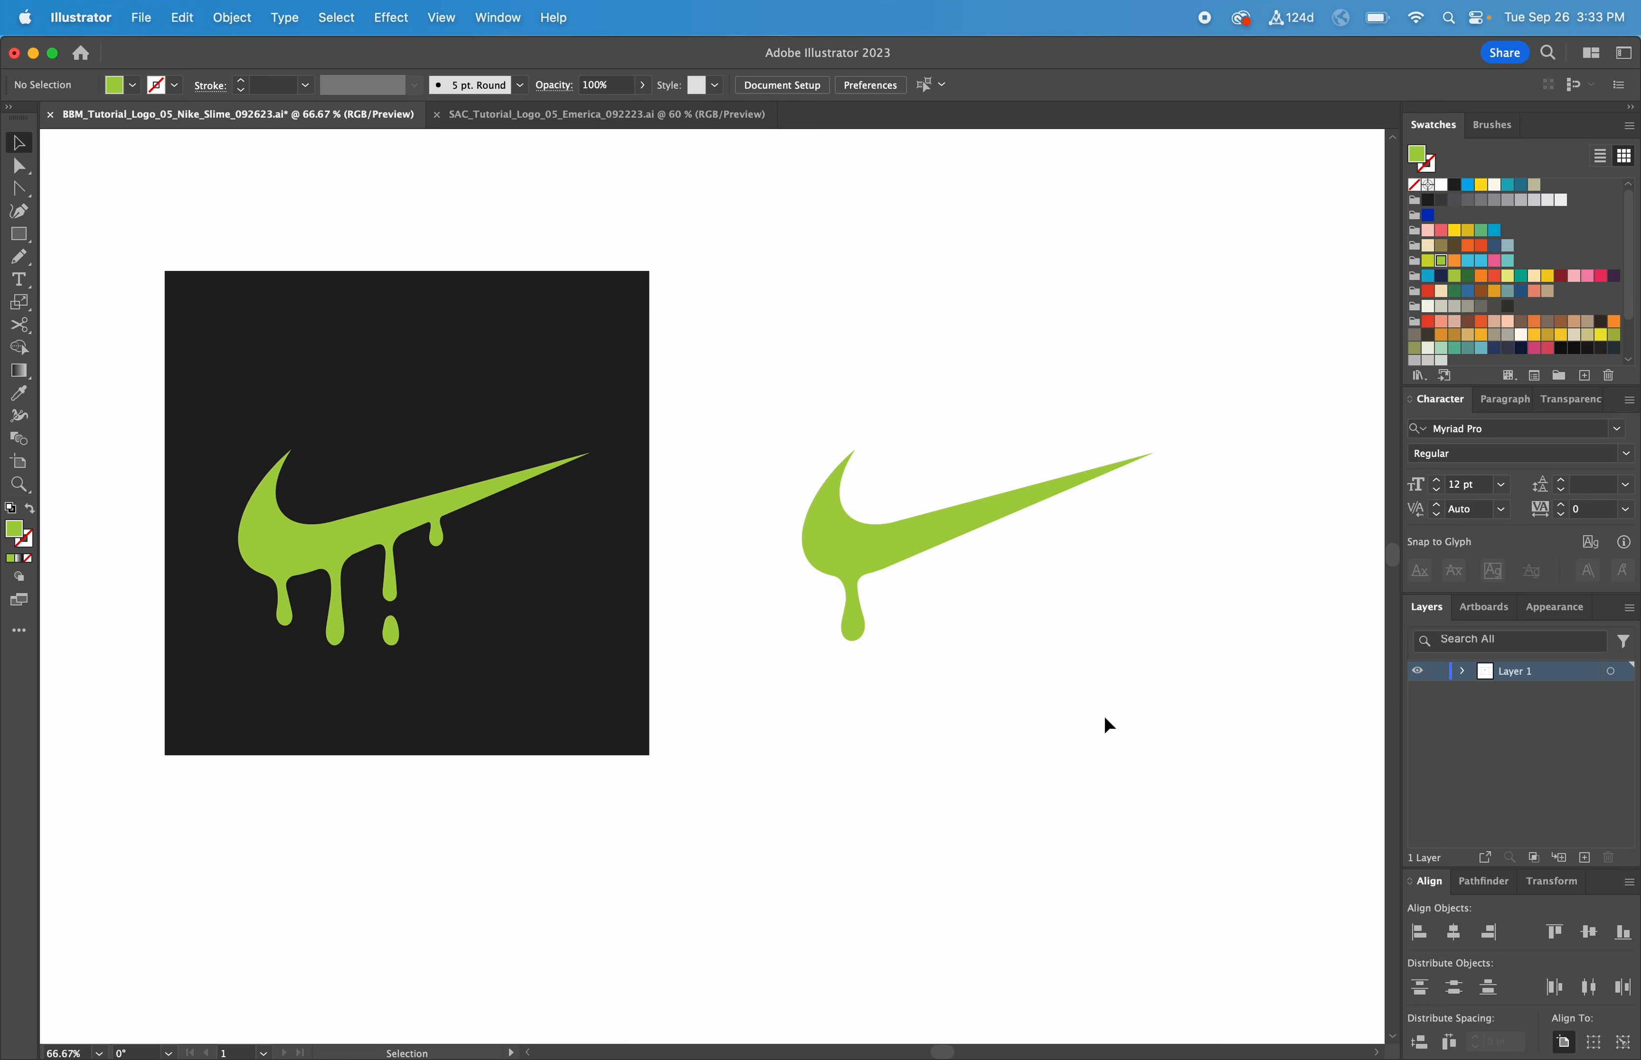
drag(1184, 771, 187, 363)
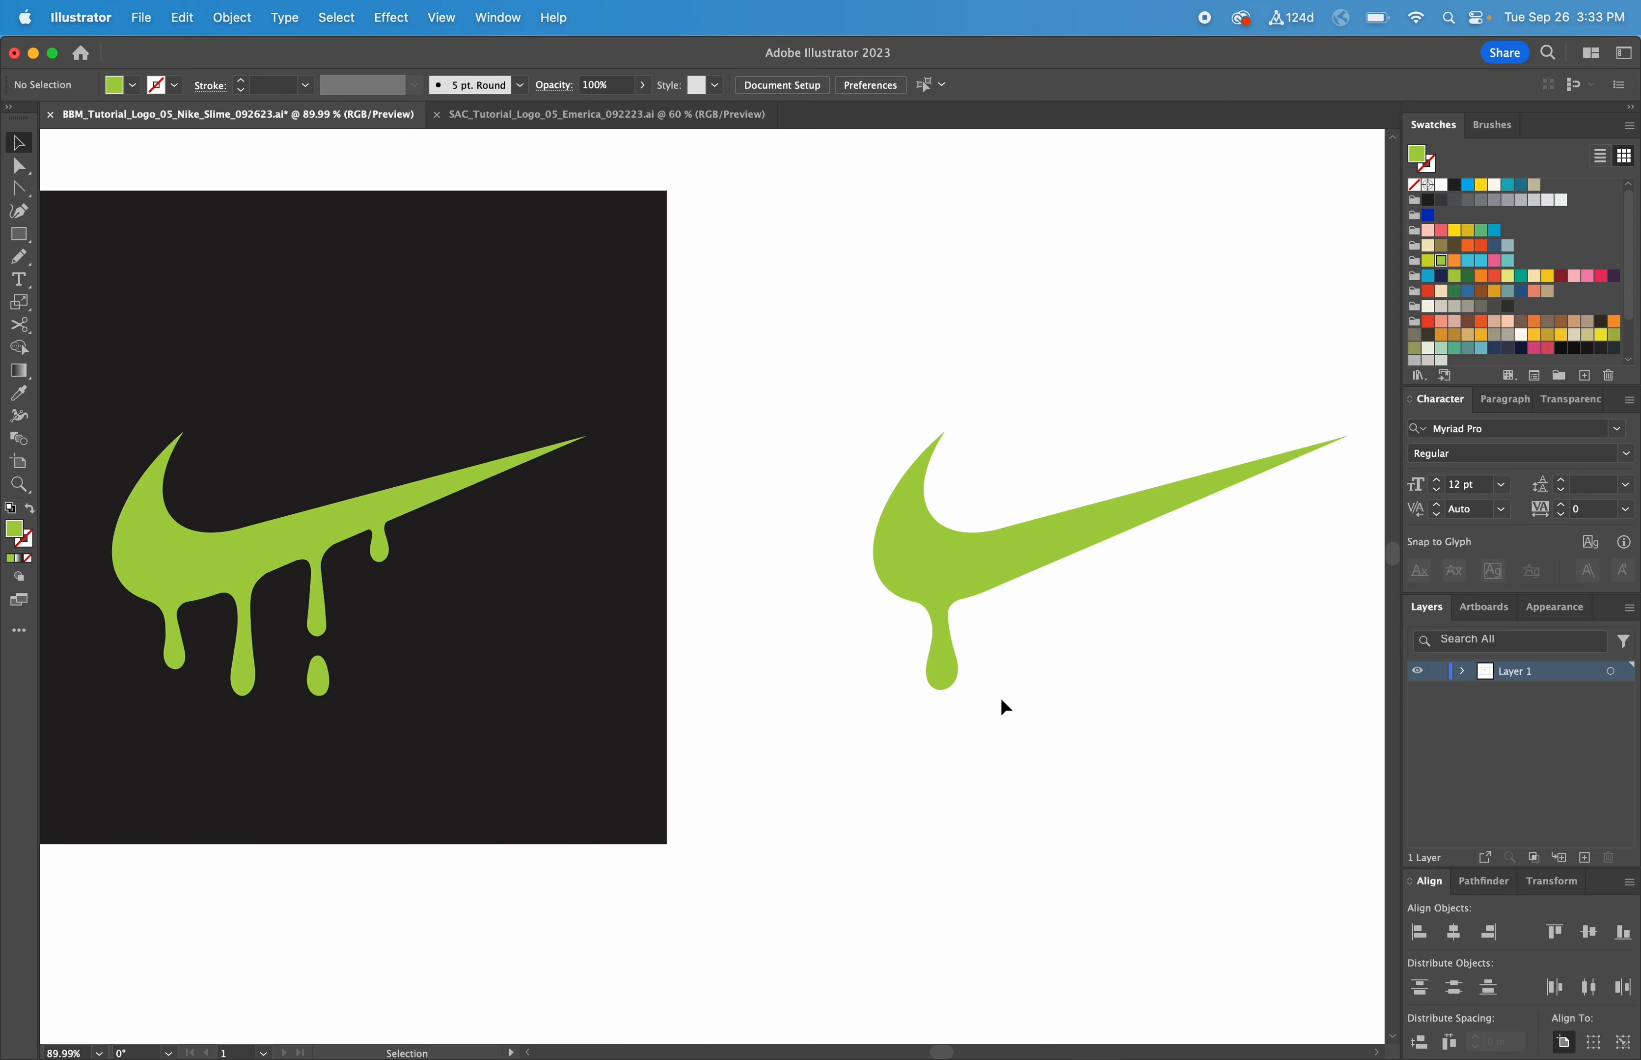
click(942, 669)
drag(938, 690, 942, 671)
click(1025, 715)
Step: Nudge the drip a few pixels left under the swoosh, then return to 100% zoom
key(super+space)
drag(1039, 727, 751, 494)
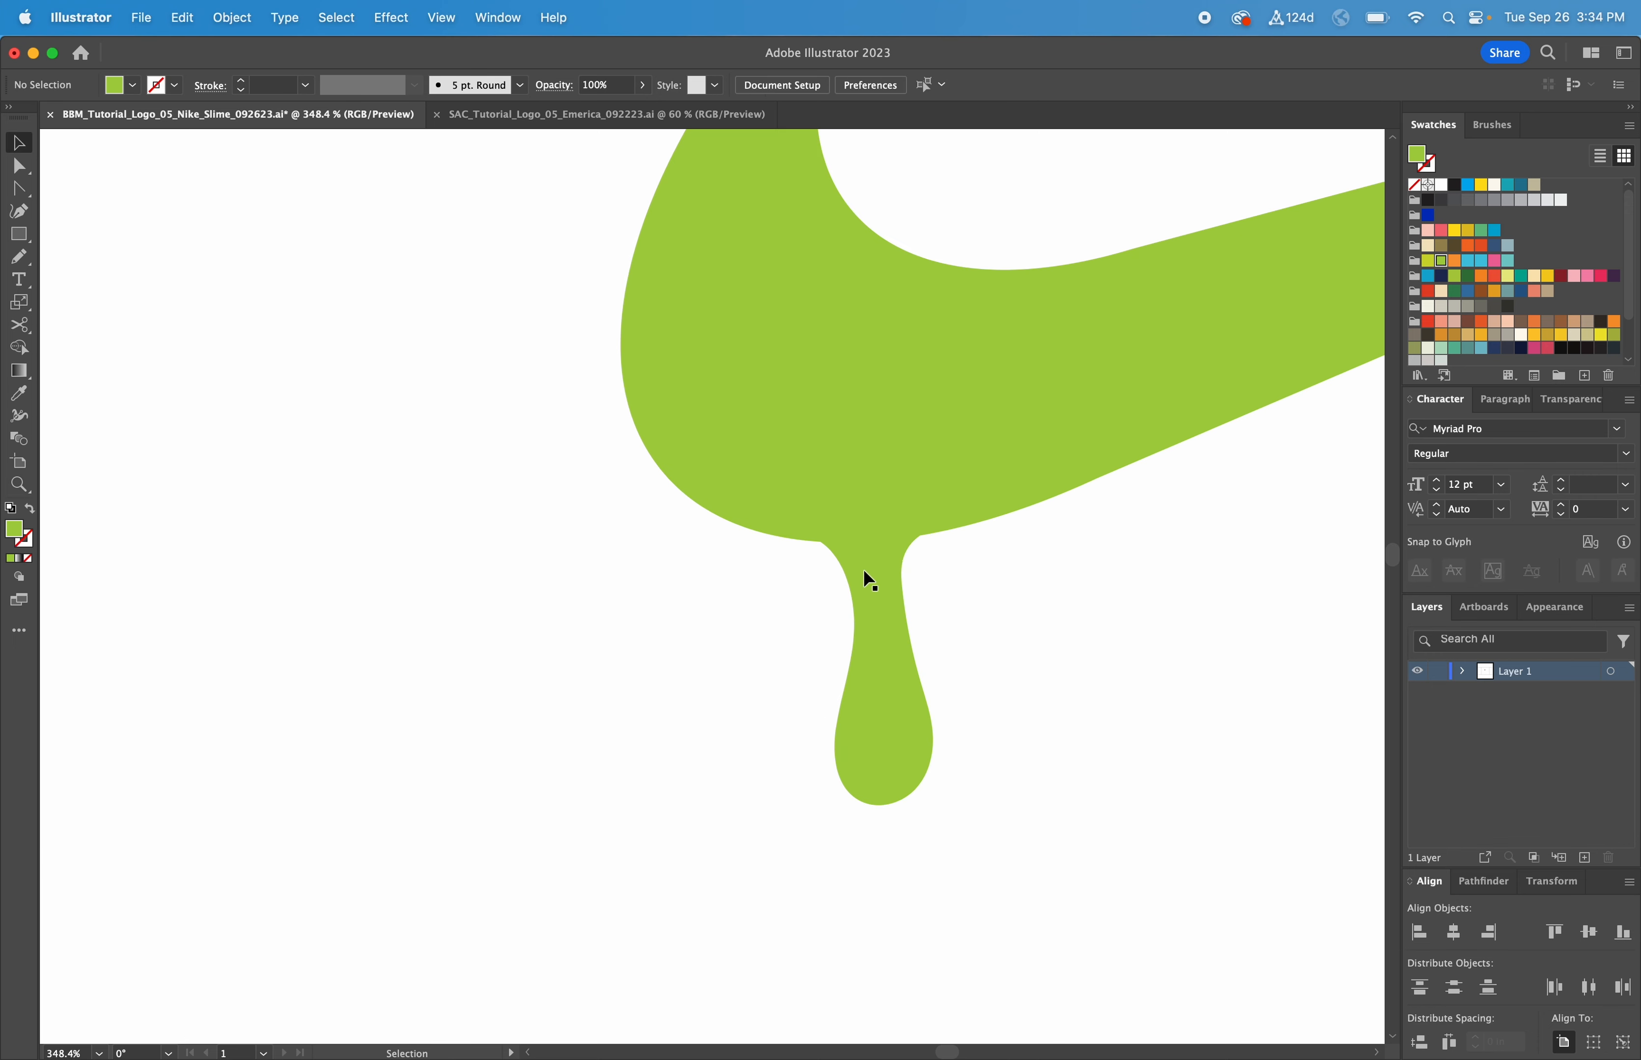
drag(861, 576, 859, 576)
click(976, 588)
key(super+1)
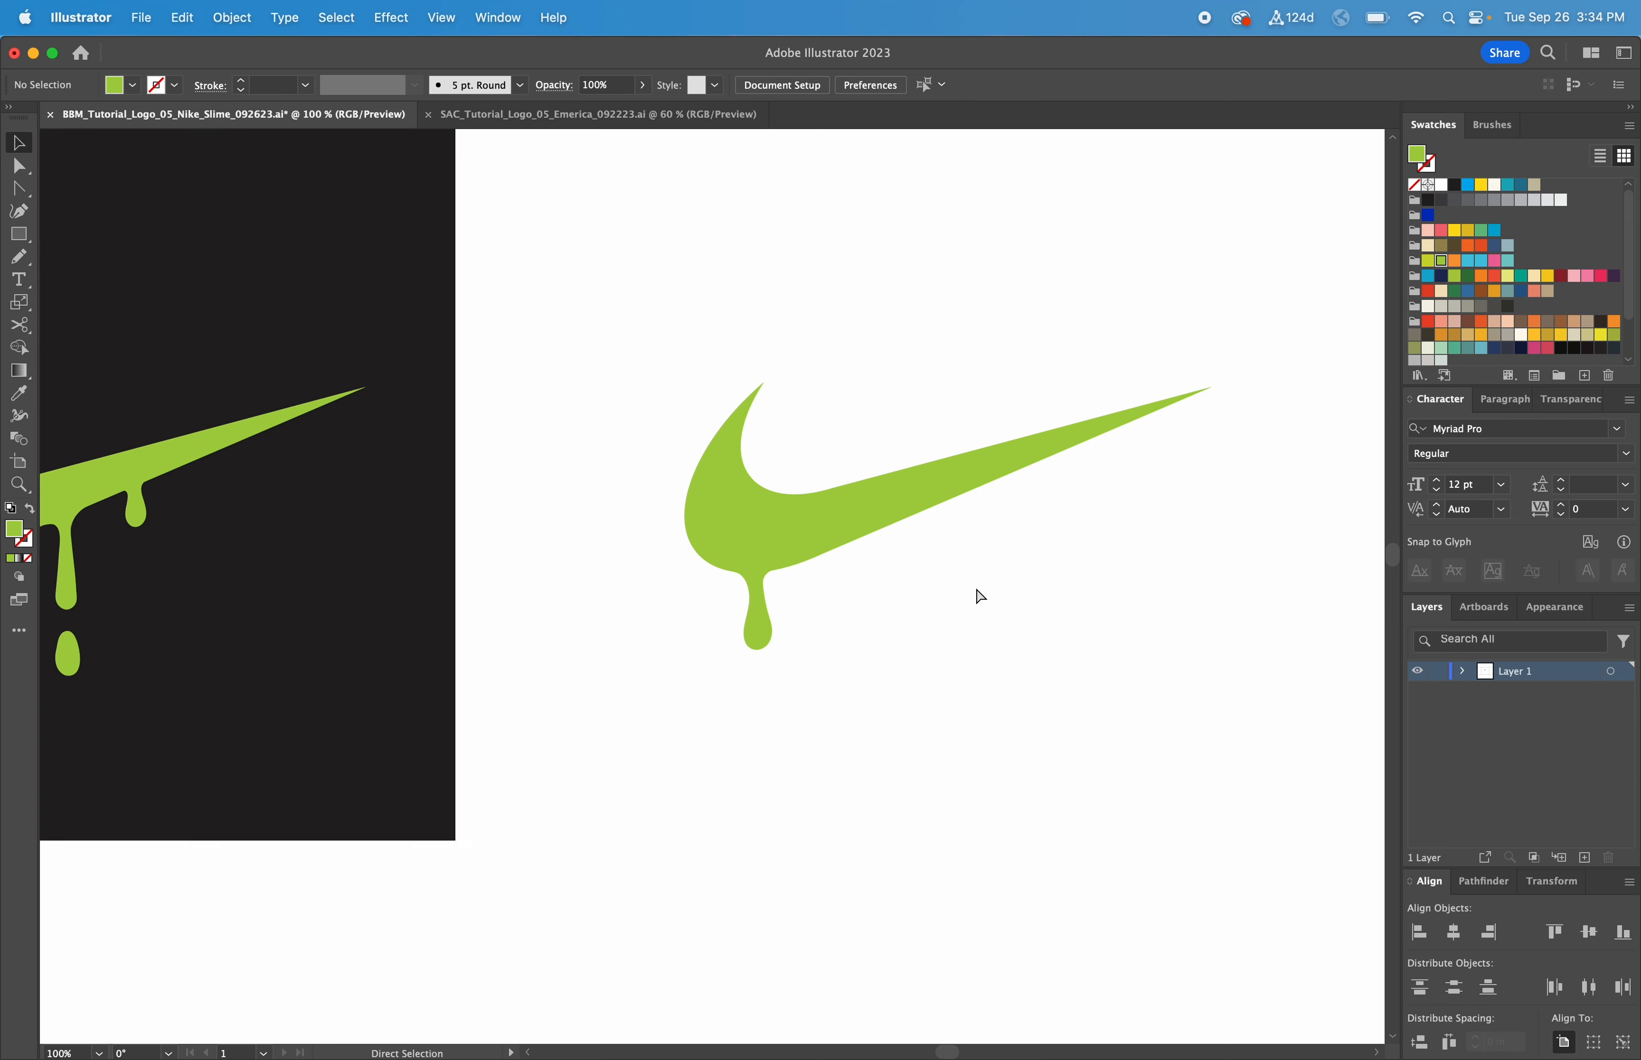
drag(898, 642, 1110, 648)
key(n)
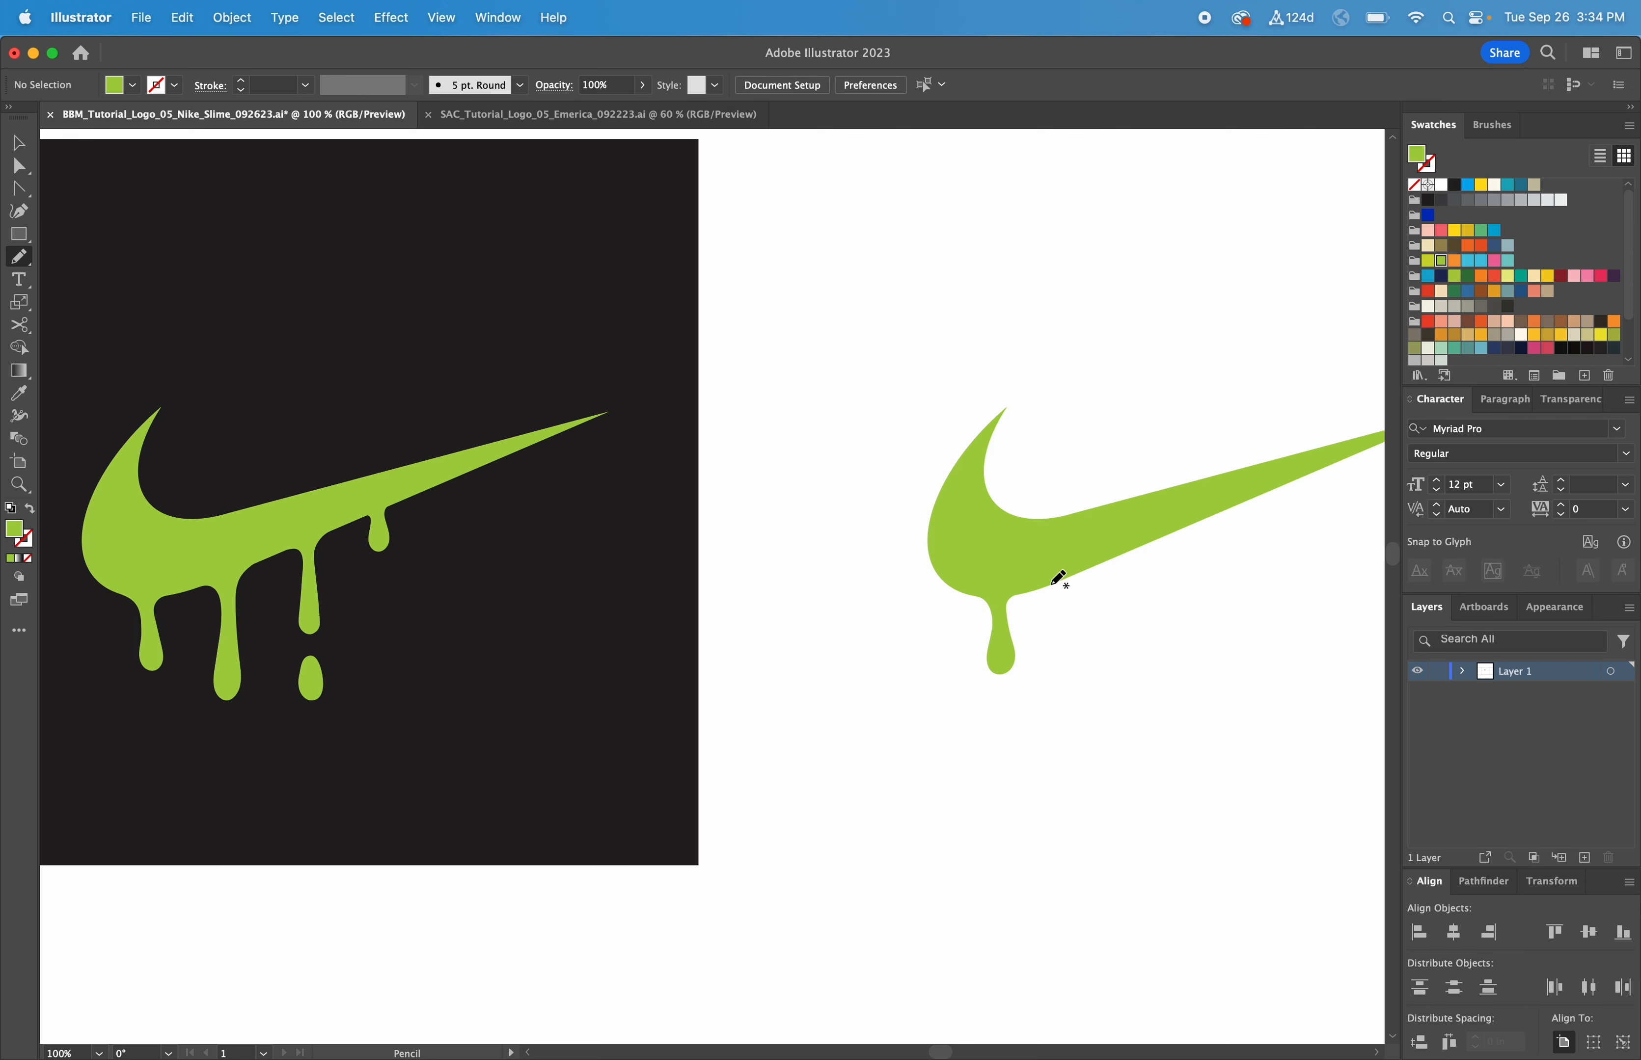
Step: Draw a second, longer drip right of the first and fill it with the swoosh green
mouse_move(1054, 584)
mouse_down()
mouse_move(1052, 681)
mouse_move(1071, 704)
mouse_move(1092, 566)
mouse_up()
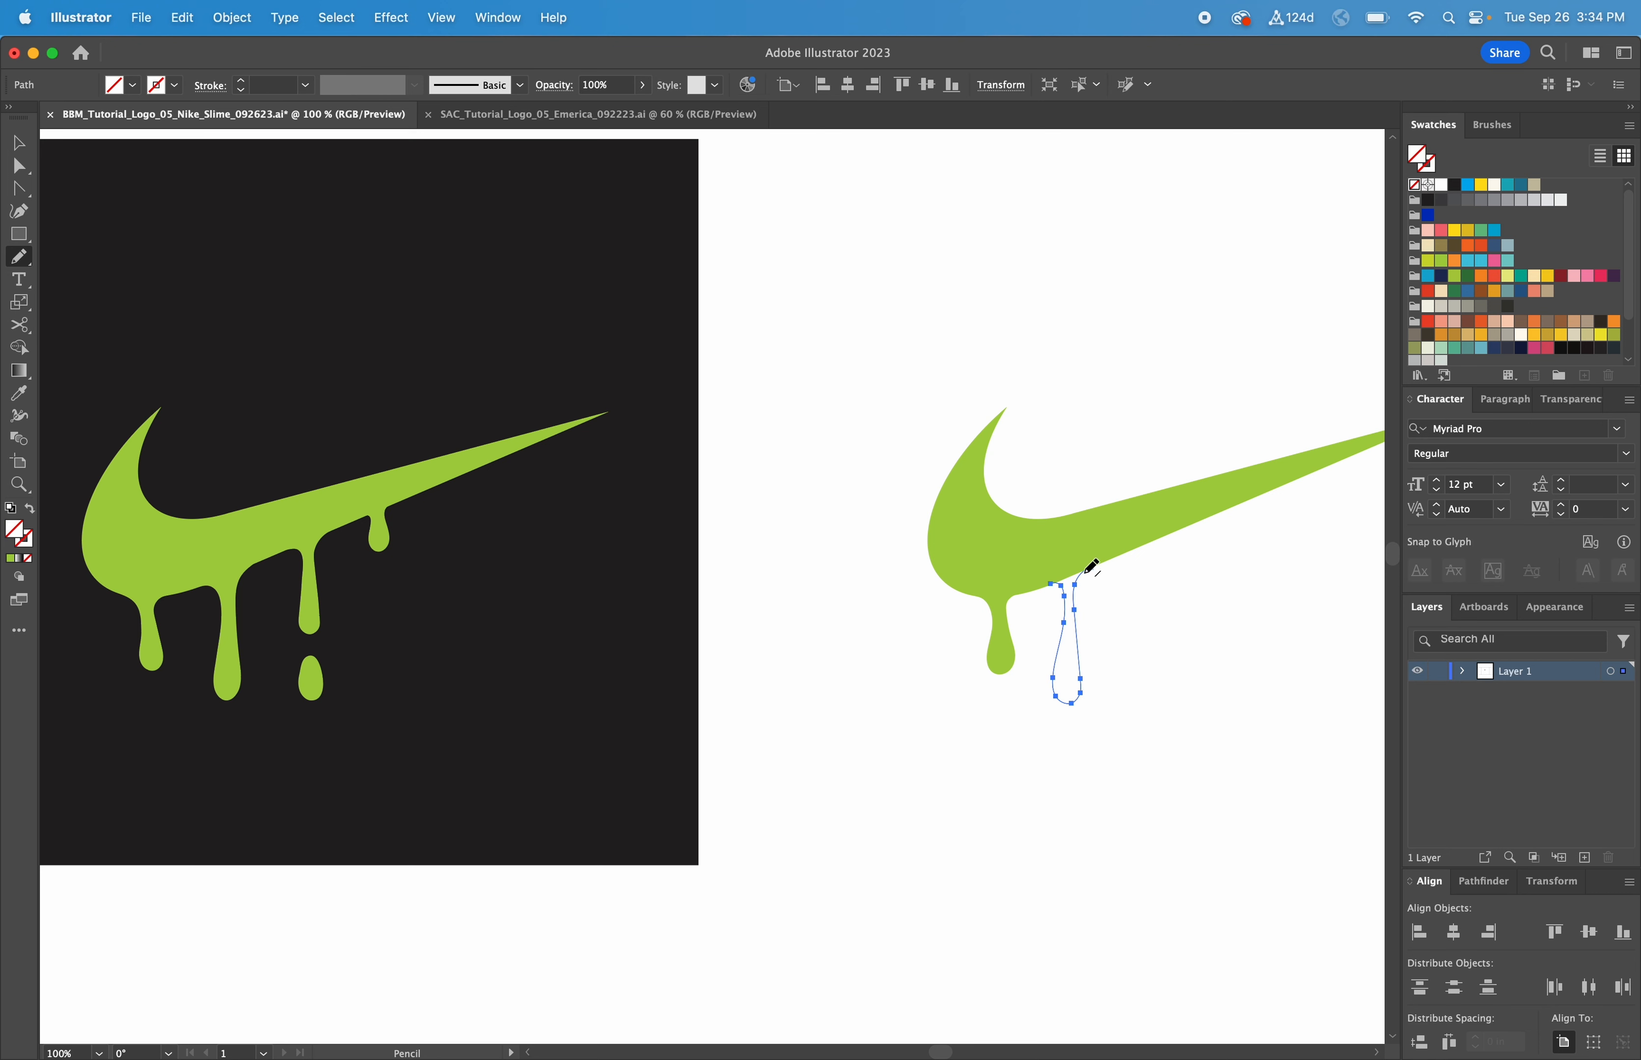
click(22, 401)
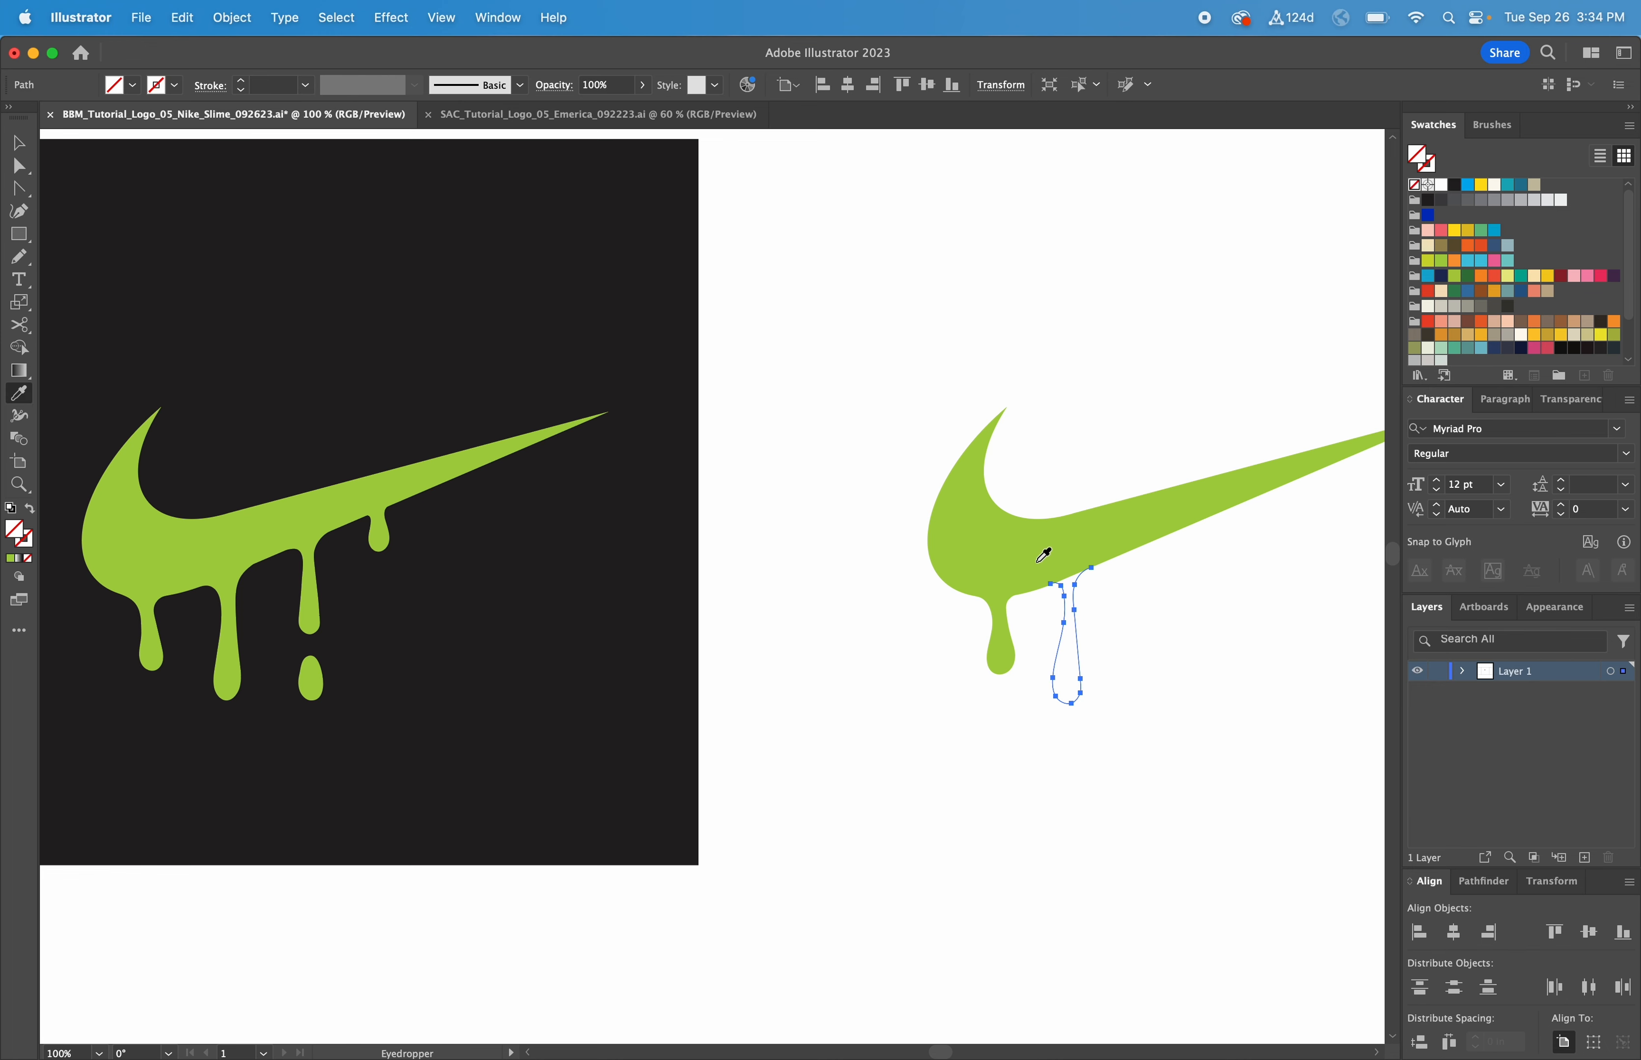
click(1019, 548)
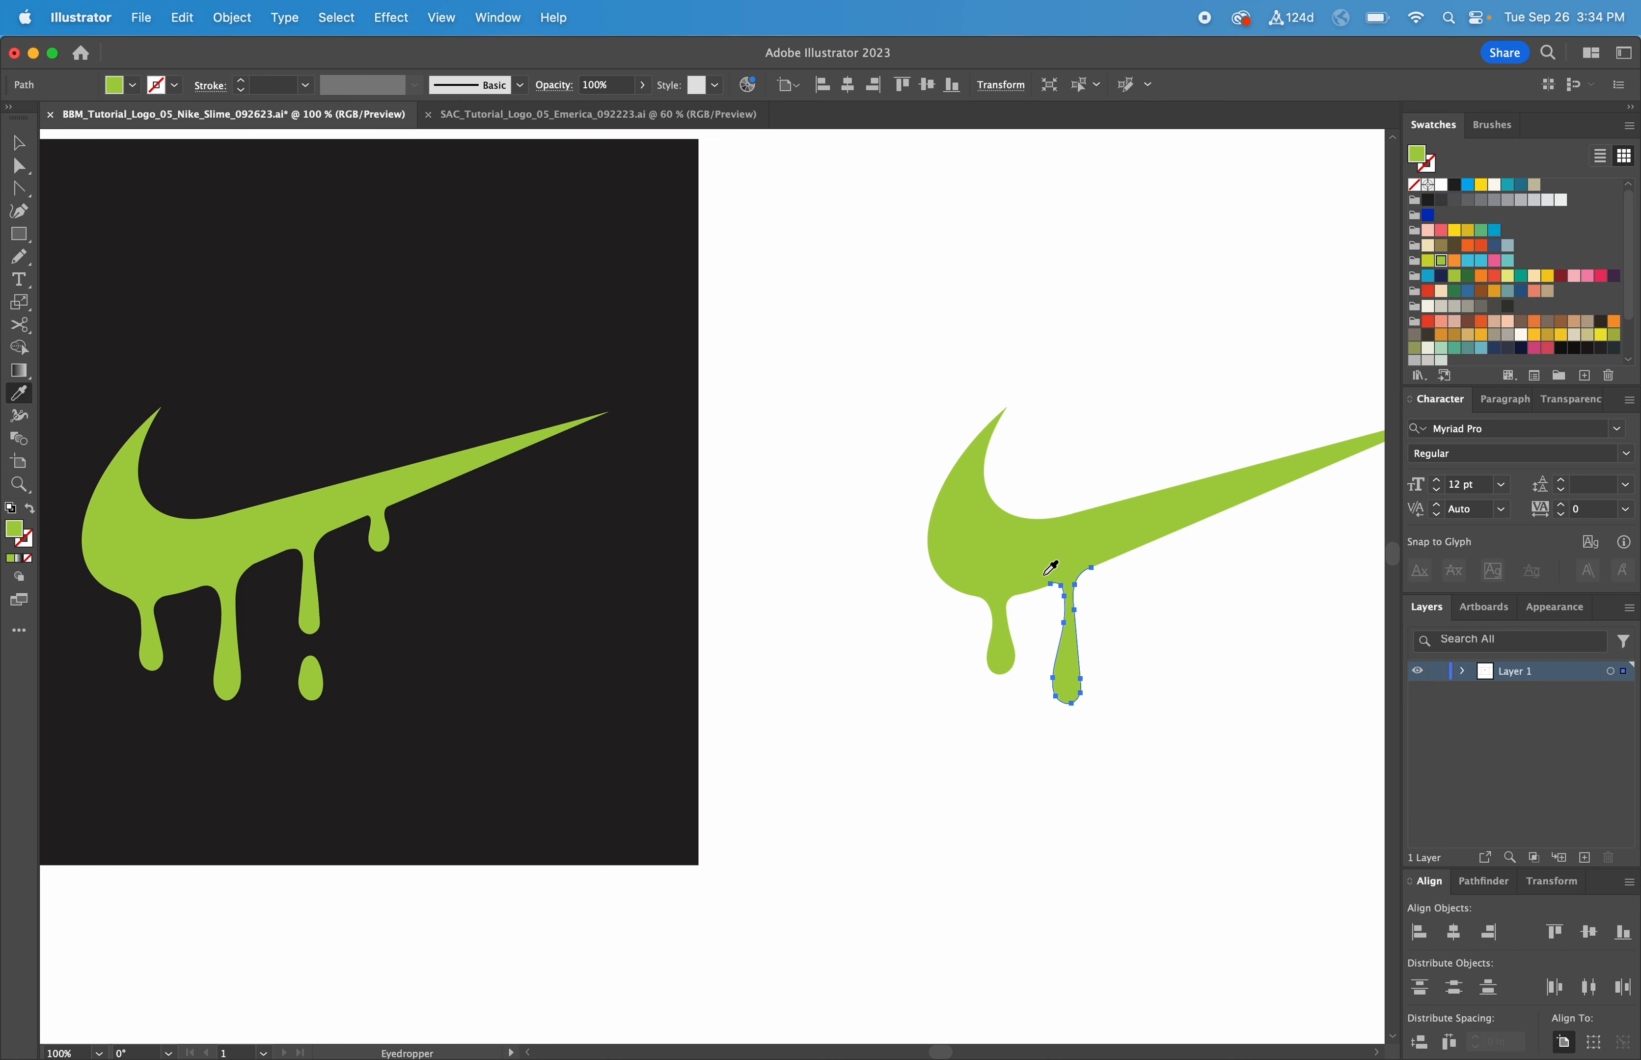
key(v)
click(1183, 613)
scroll(1093, 605, right, 5)
scroll(1055, 617, left, 3)
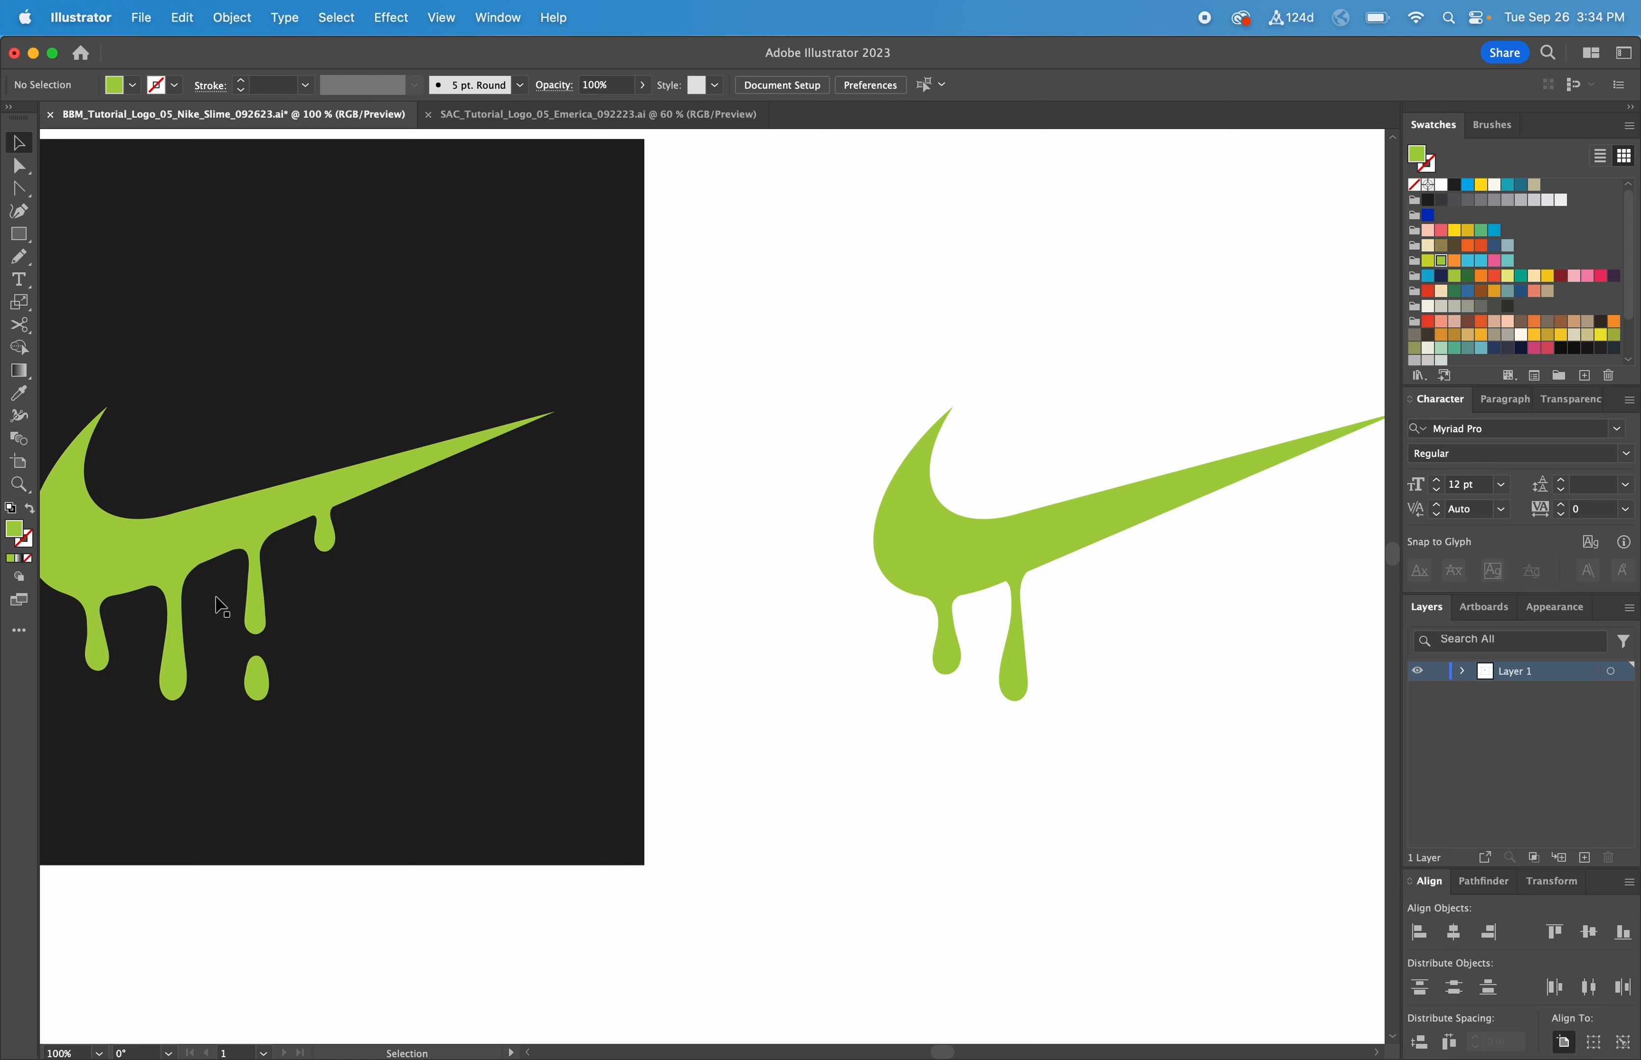
Step: Draw a third drip down from the swoosh edge and fill it with the swoosh green
key(n)
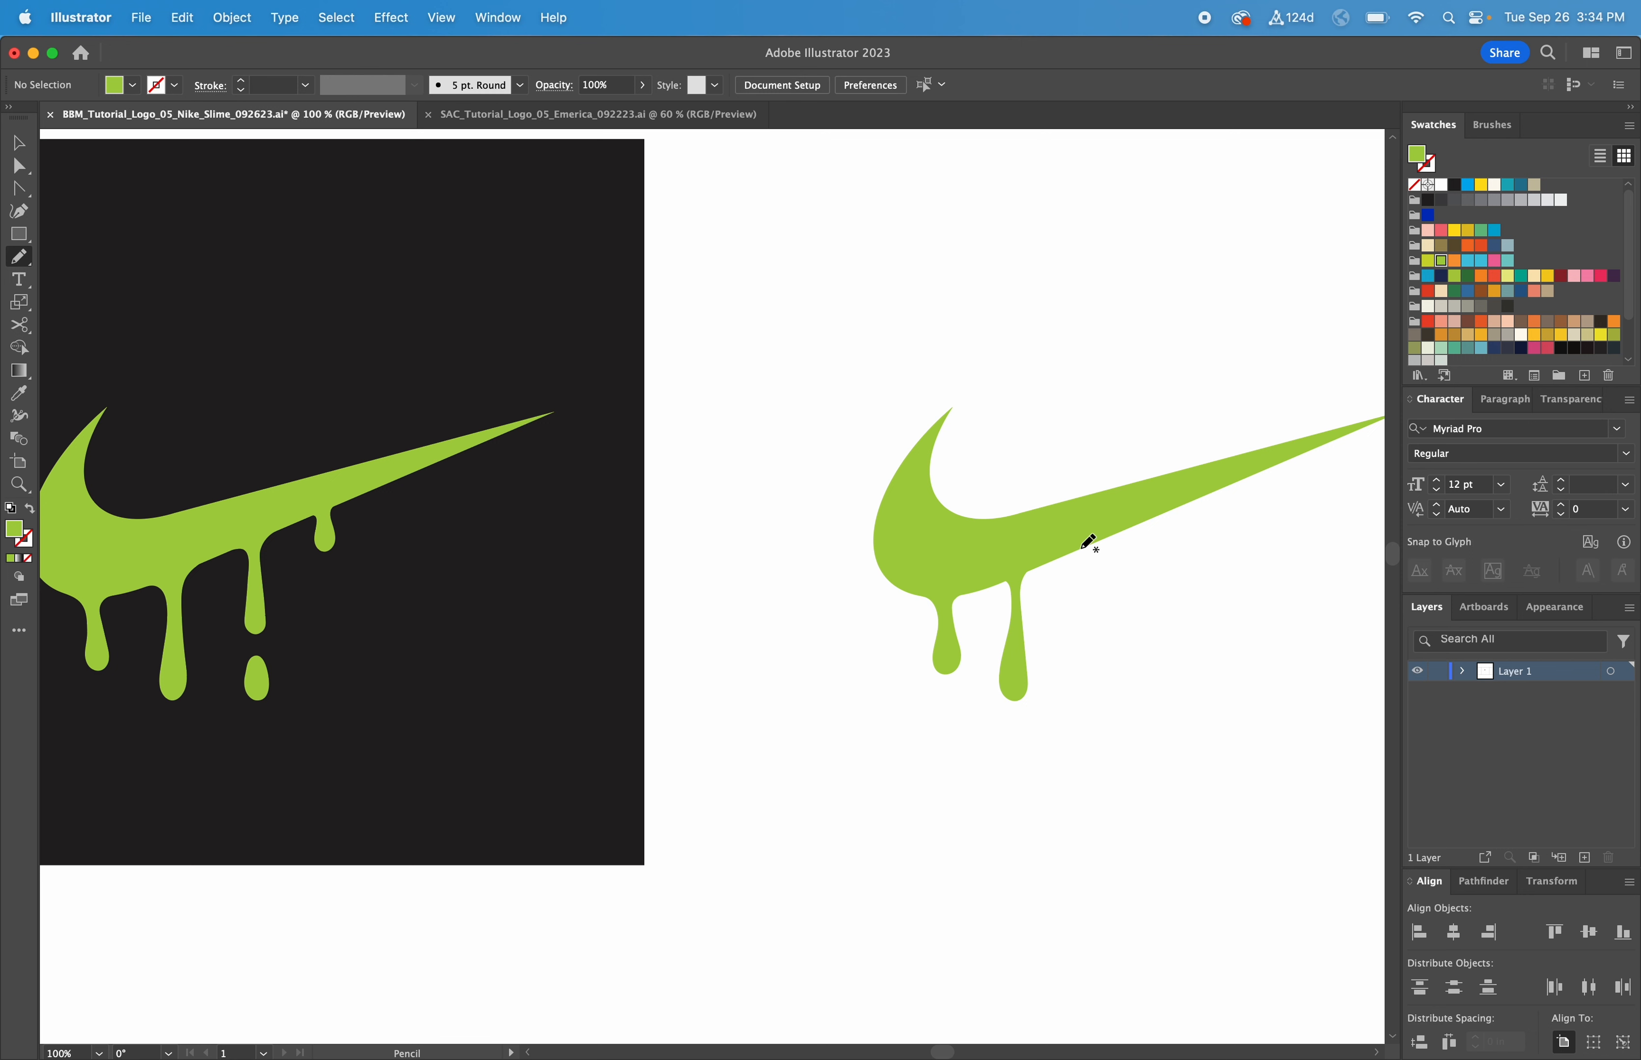
mouse_move(1080, 549)
mouse_down()
mouse_move(1096, 633)
mouse_move(1117, 531)
mouse_up()
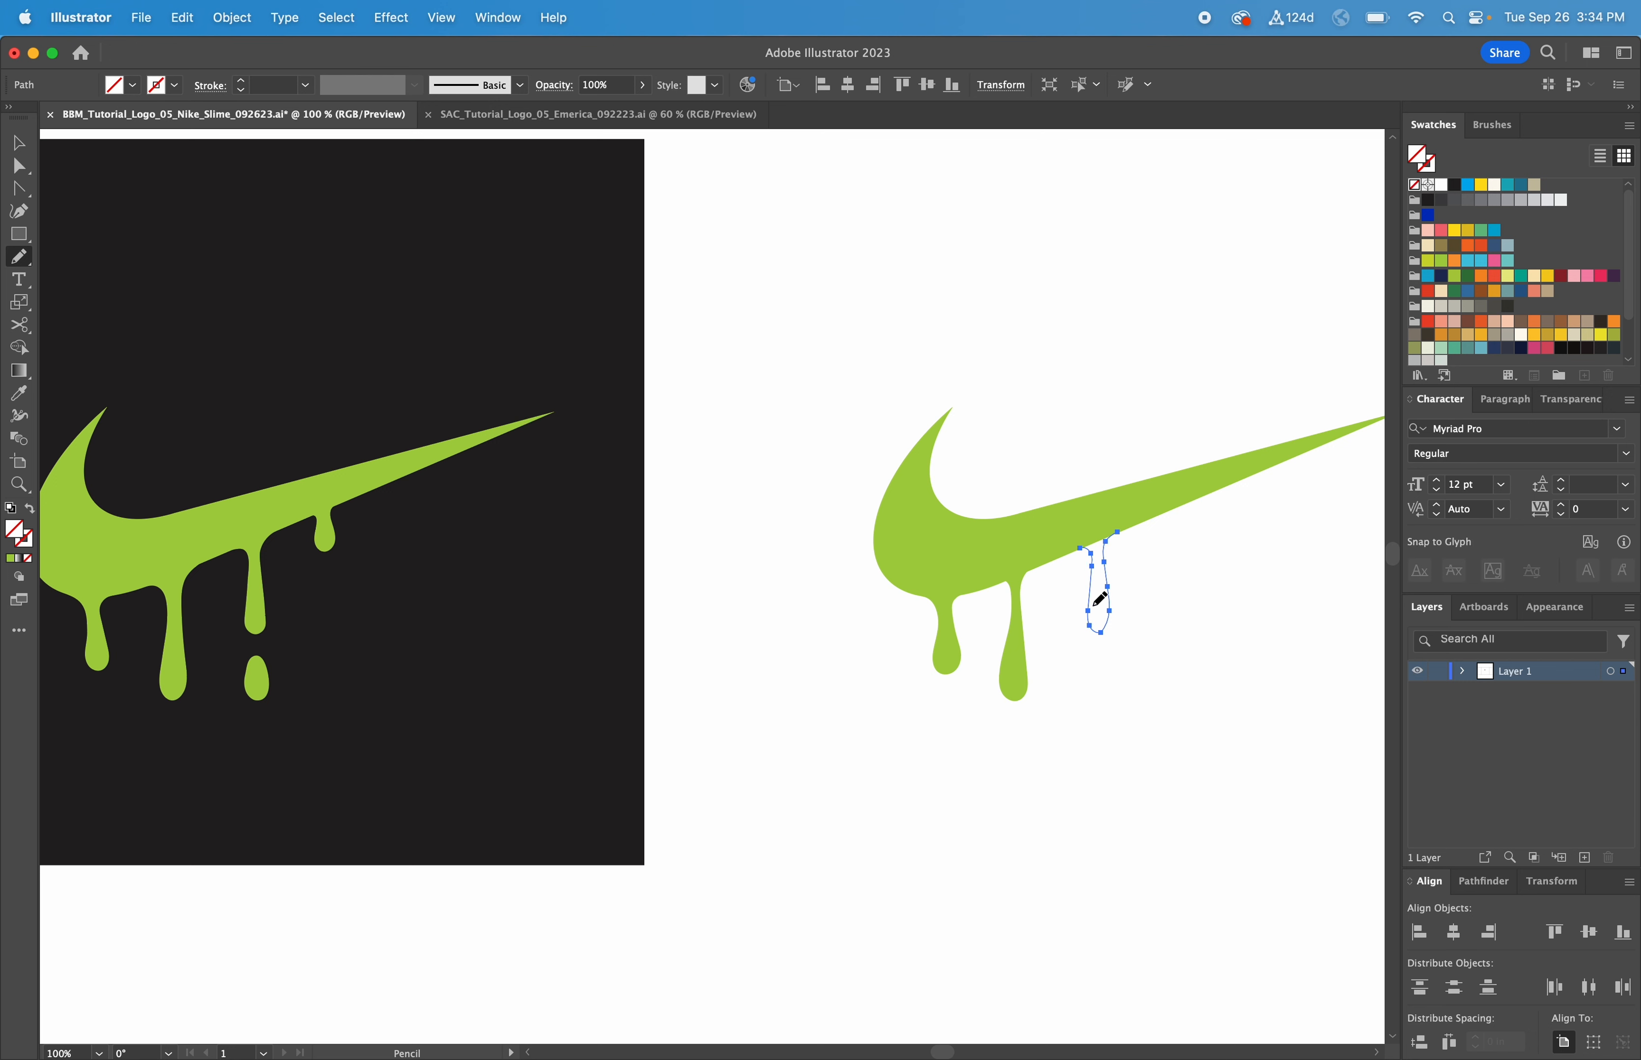
key(i)
click(1036, 544)
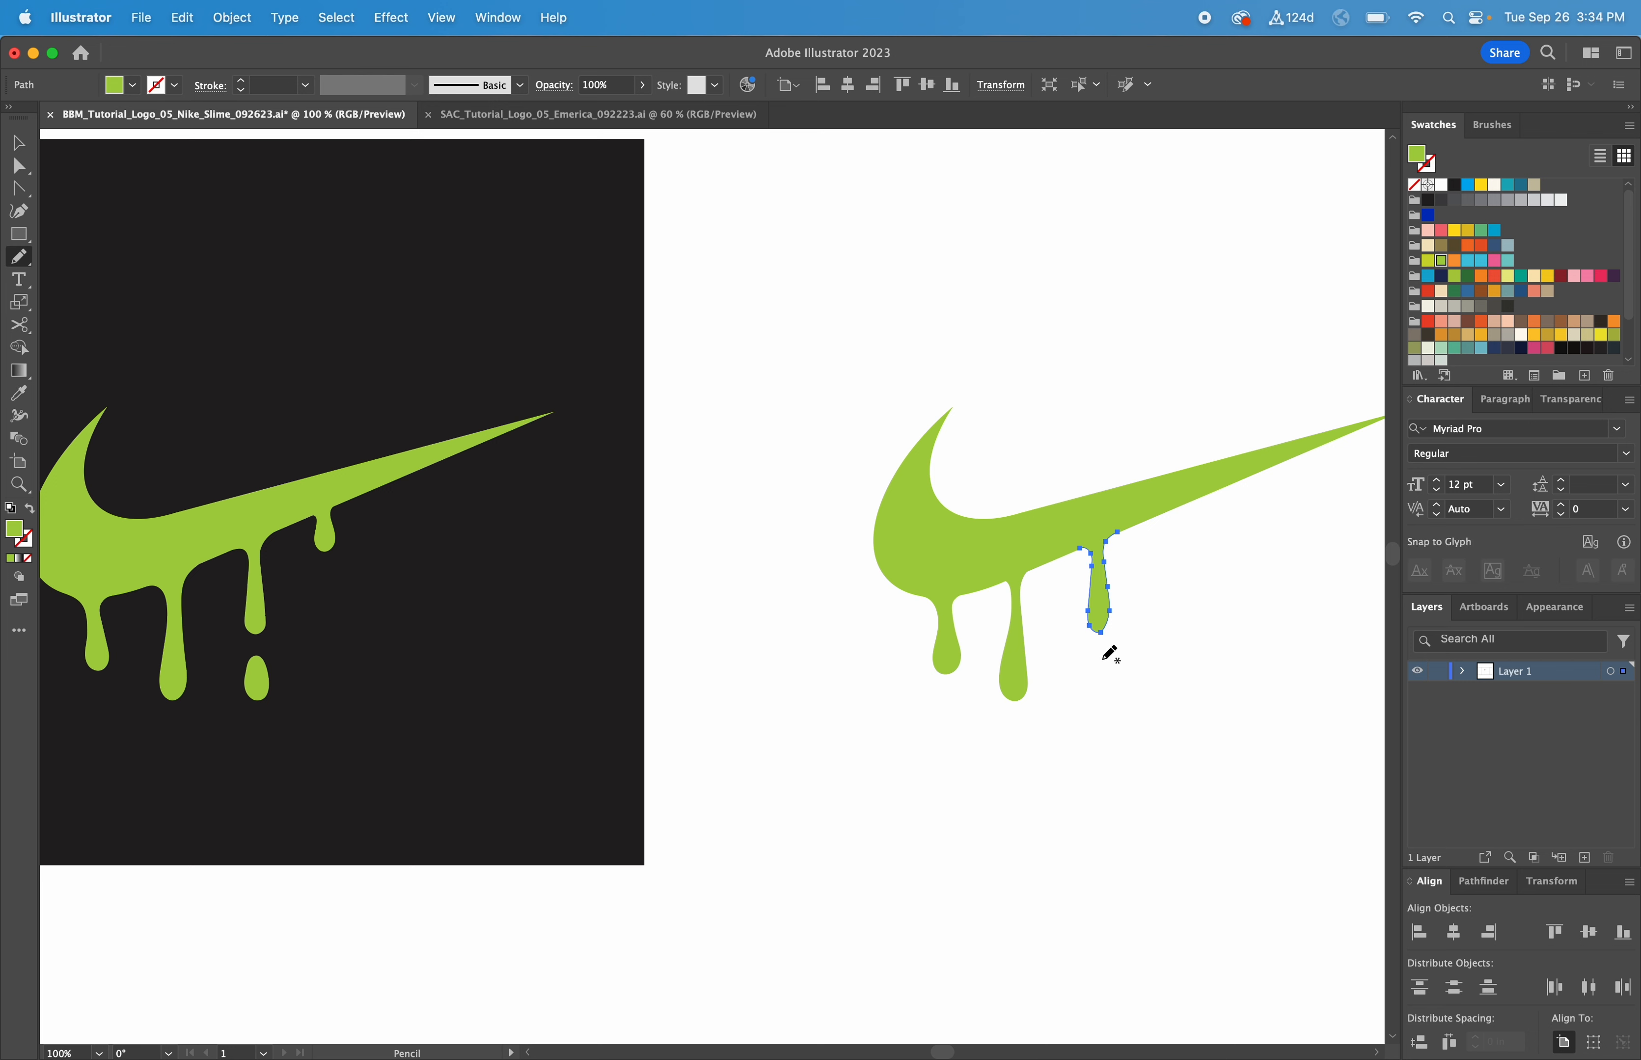
Step: Draw a falling drop below the drips and fill it with the swoosh green
mouse_move(1099, 660)
mouse_down()
mouse_move(1096, 702)
mouse_move(1114, 686)
mouse_move(1099, 662)
mouse_up()
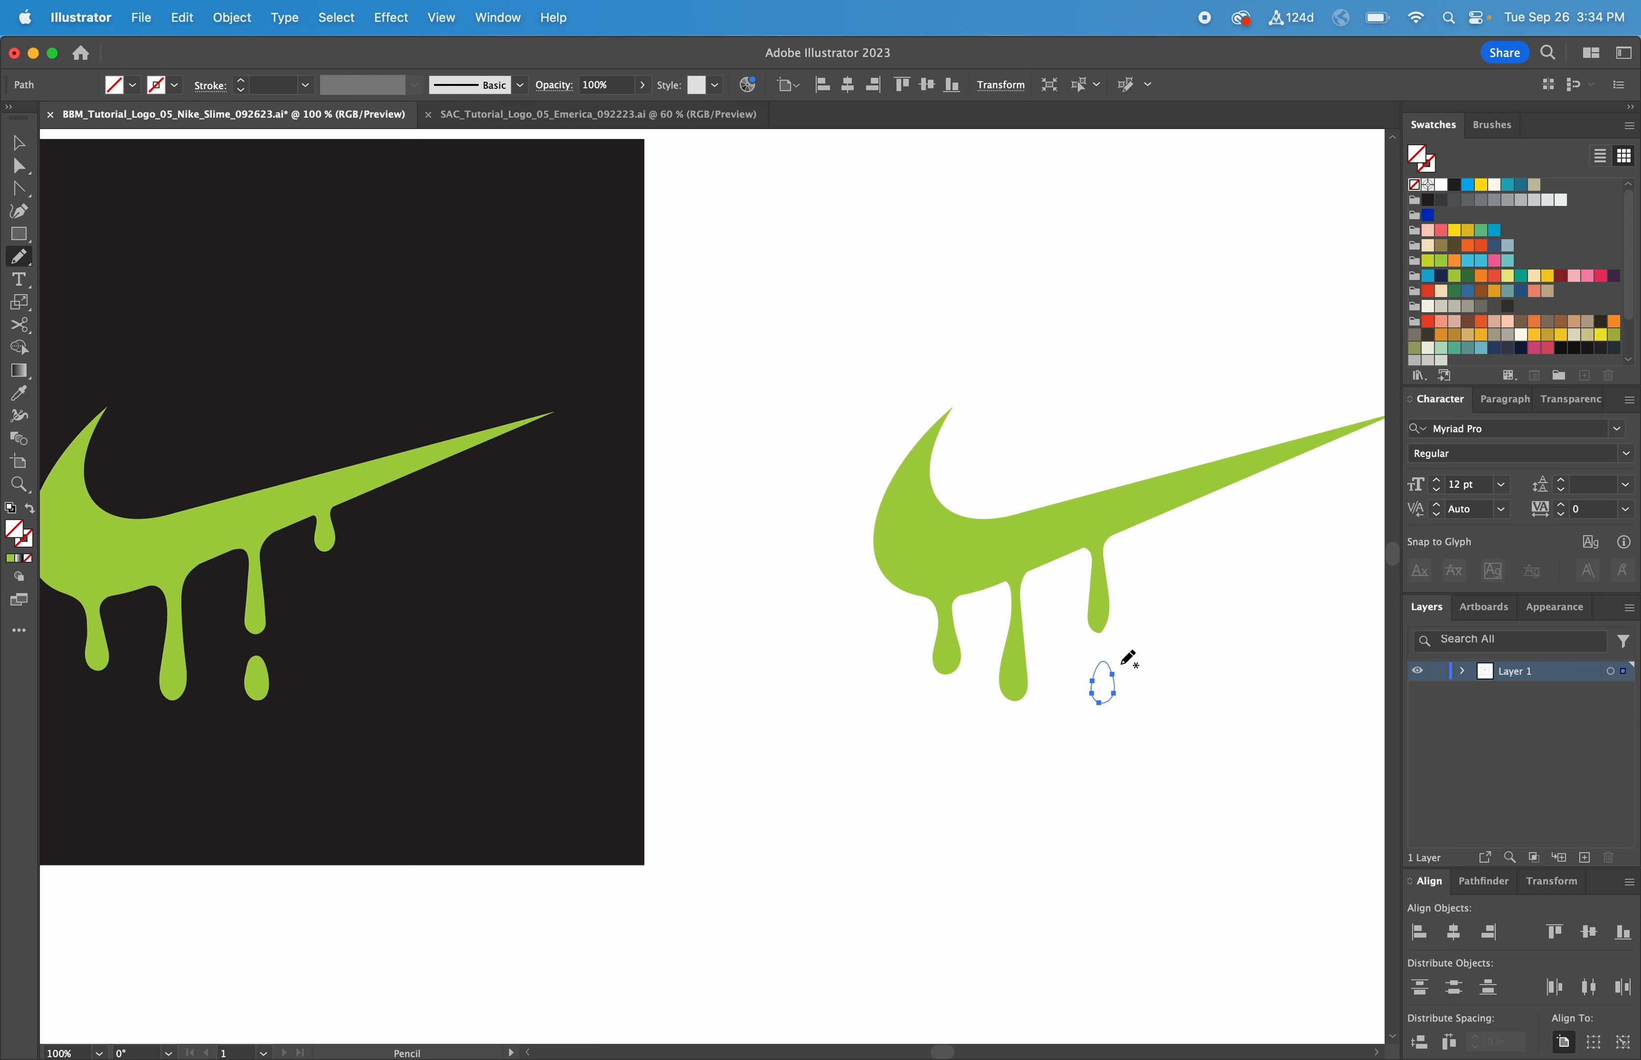
key(i)
click(1102, 613)
Step: Add a small green drip near the swoosh tip, then zoom in on the right swoosh's drips
key(n)
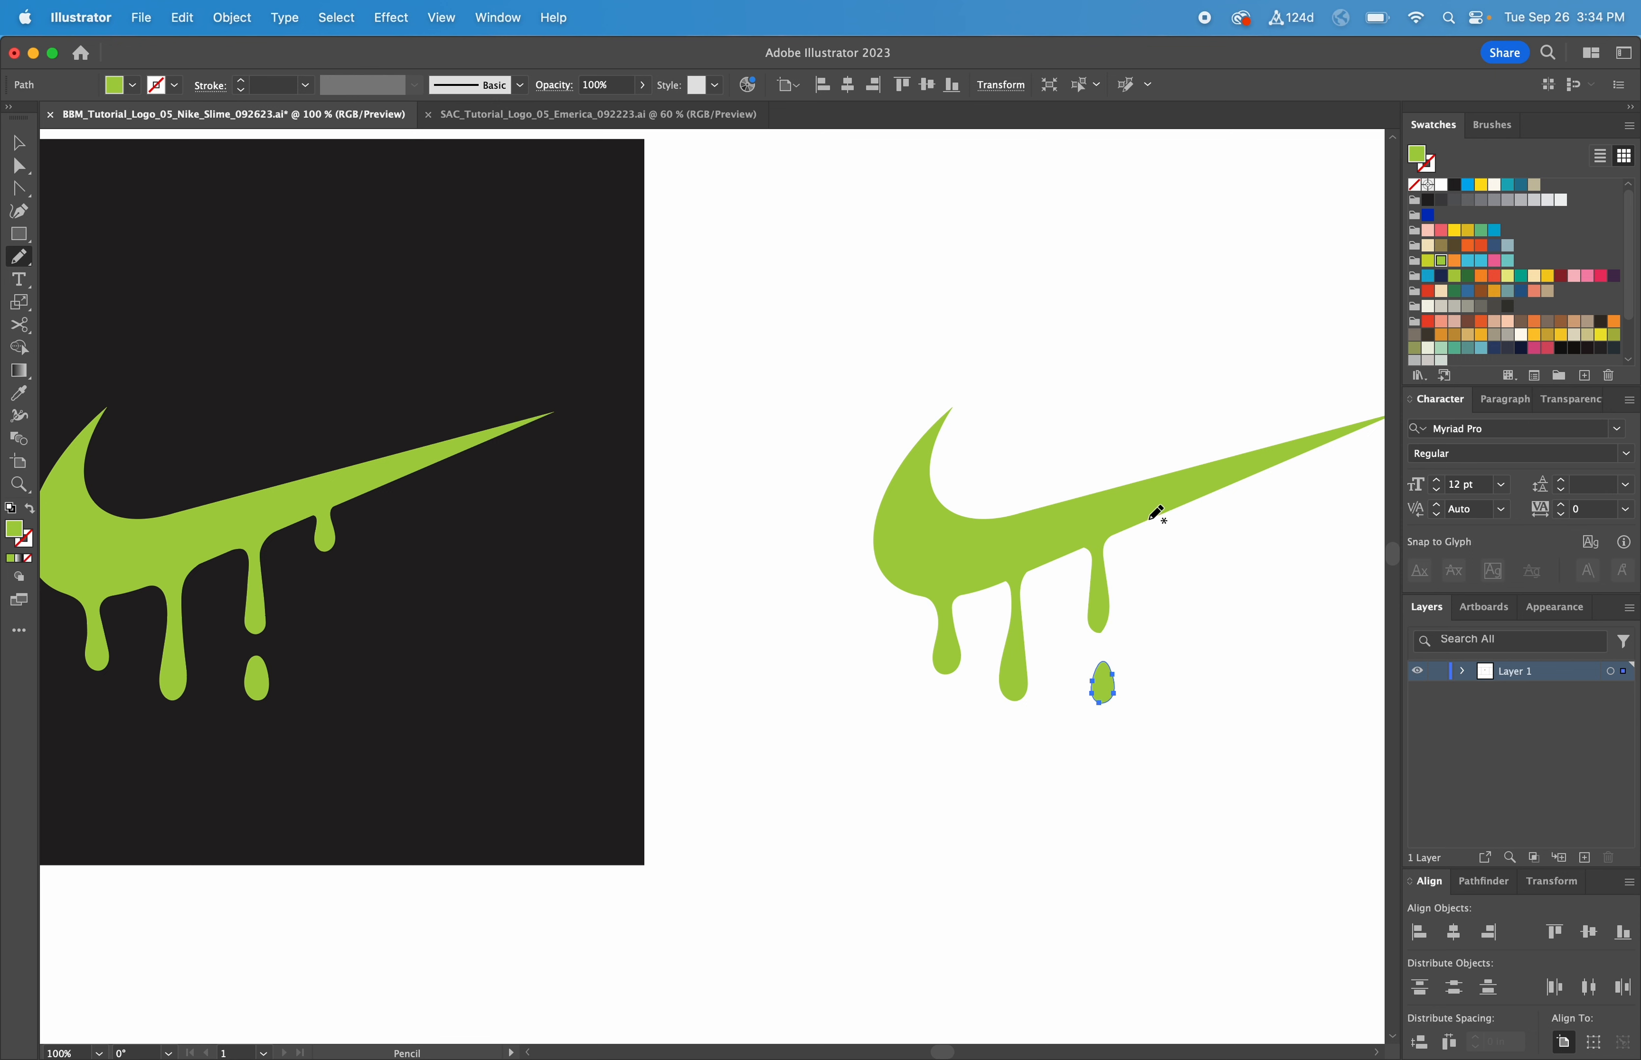
mouse_move(1150, 520)
mouse_down()
mouse_move(1167, 549)
mouse_move(1179, 511)
mouse_up()
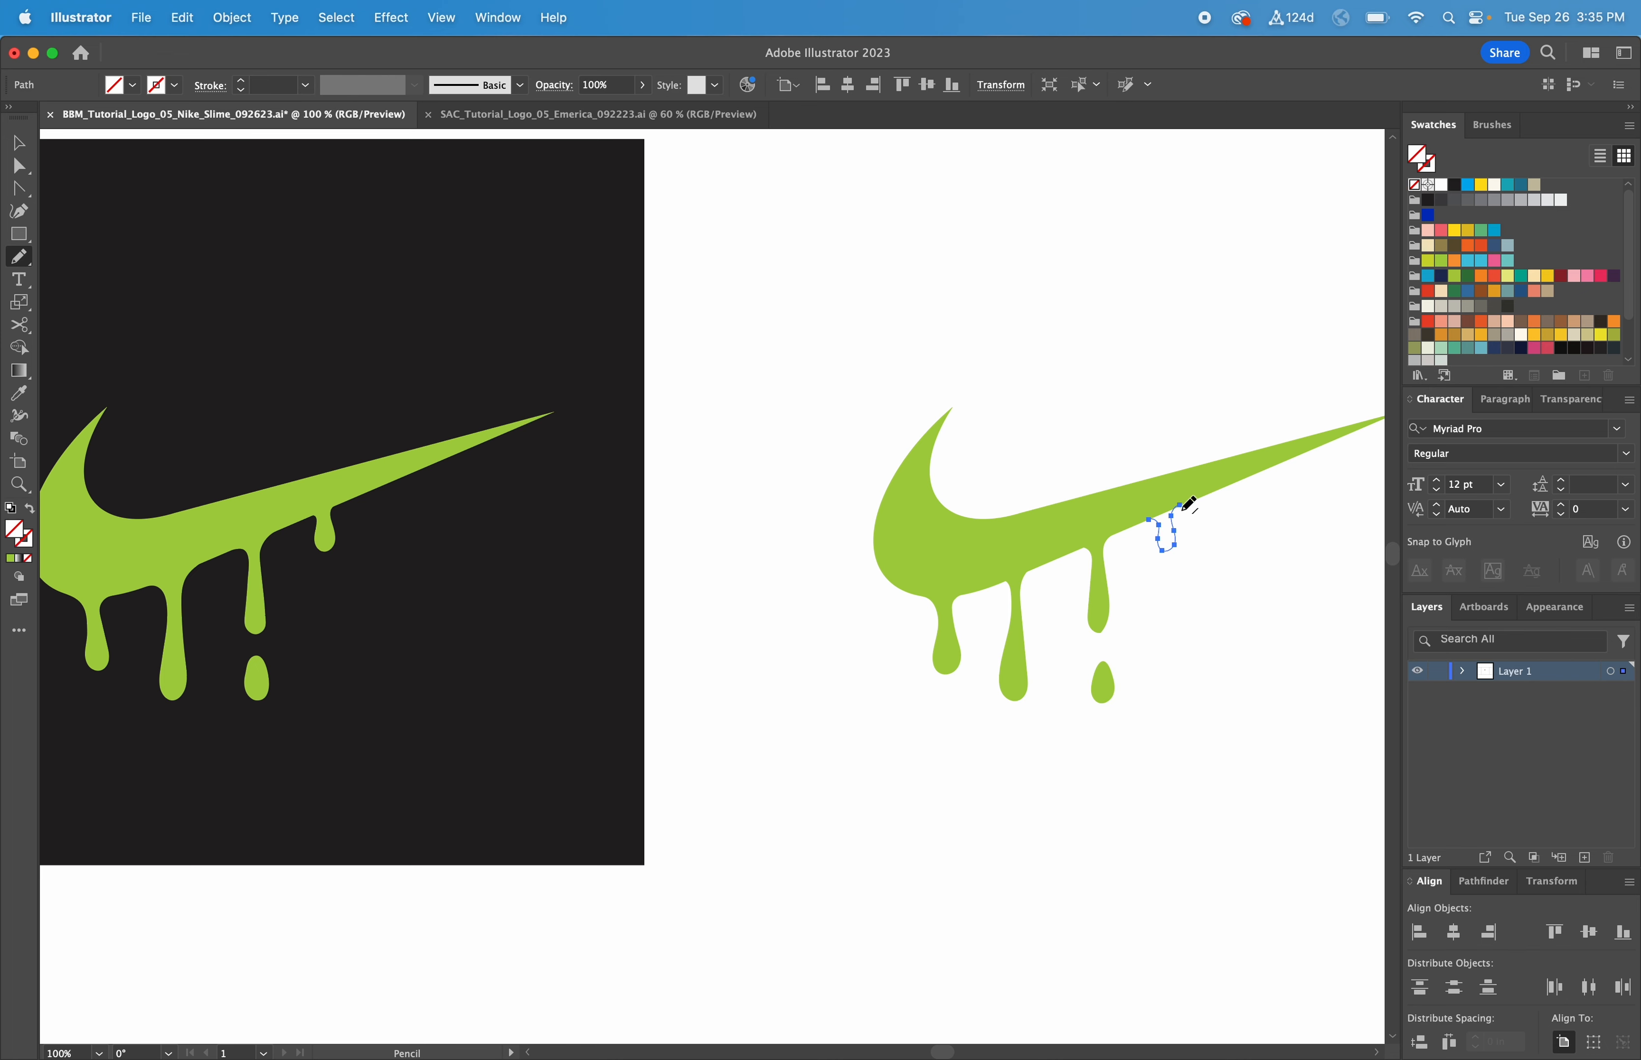
key(i)
click(1131, 505)
key(v)
click(1206, 665)
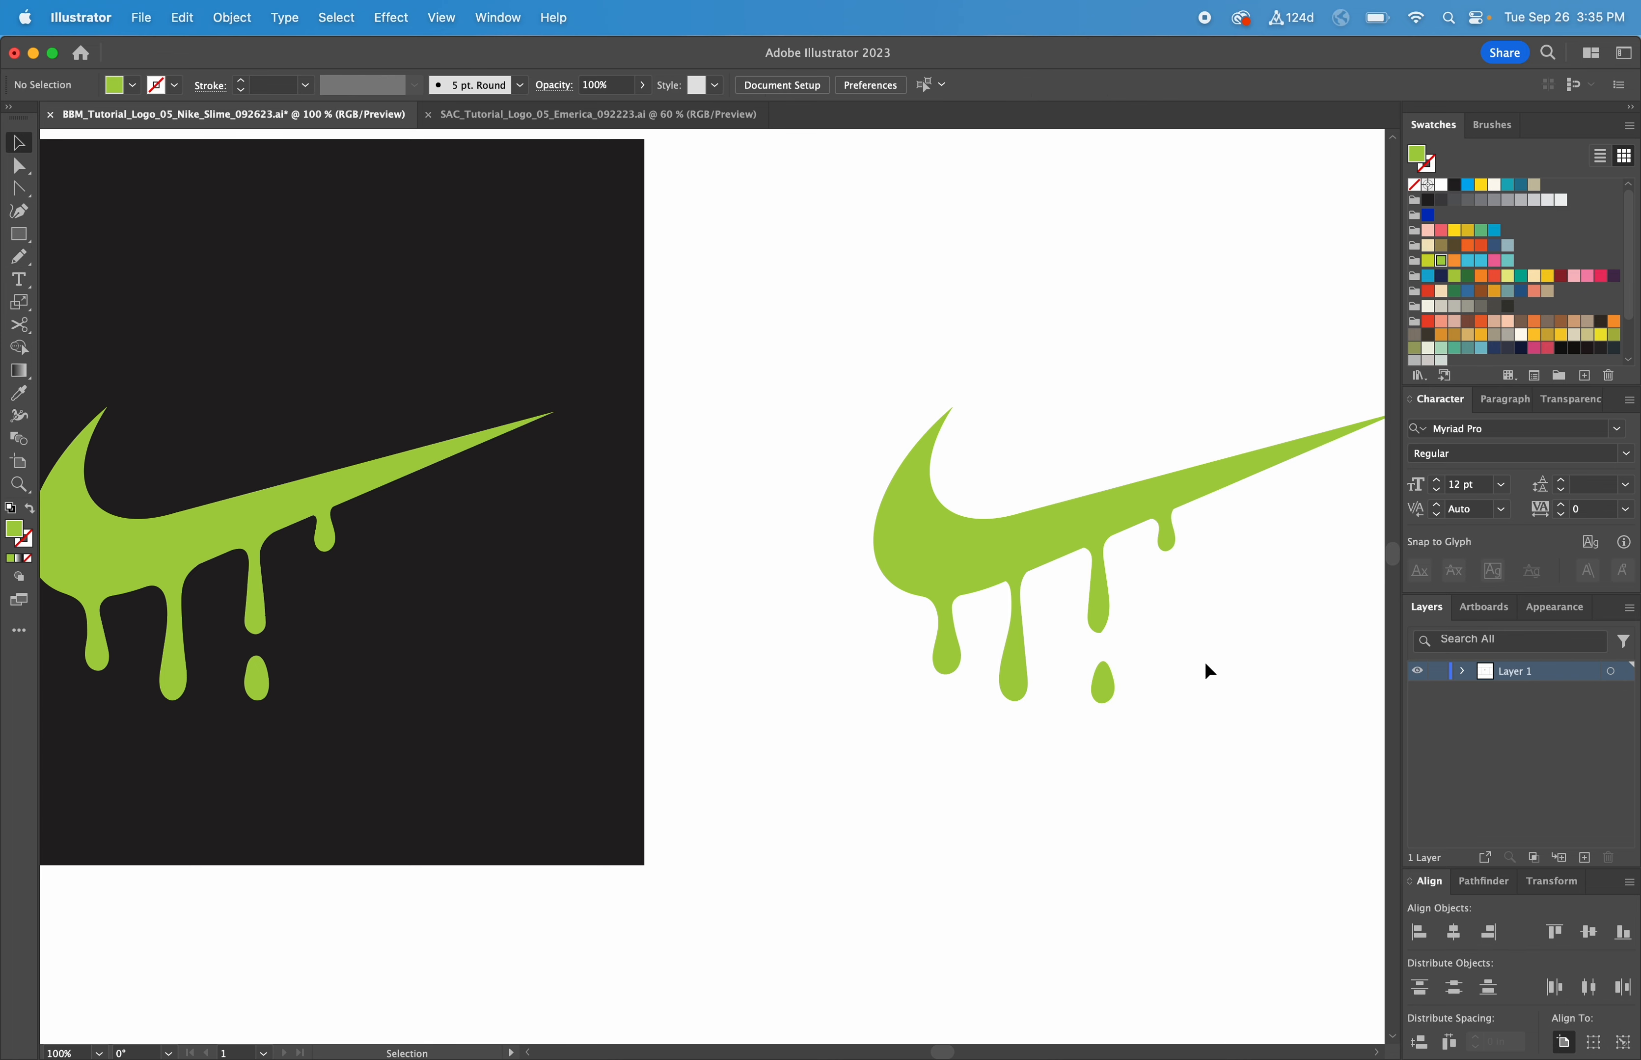
key(z)
drag(1204, 793, 838, 449)
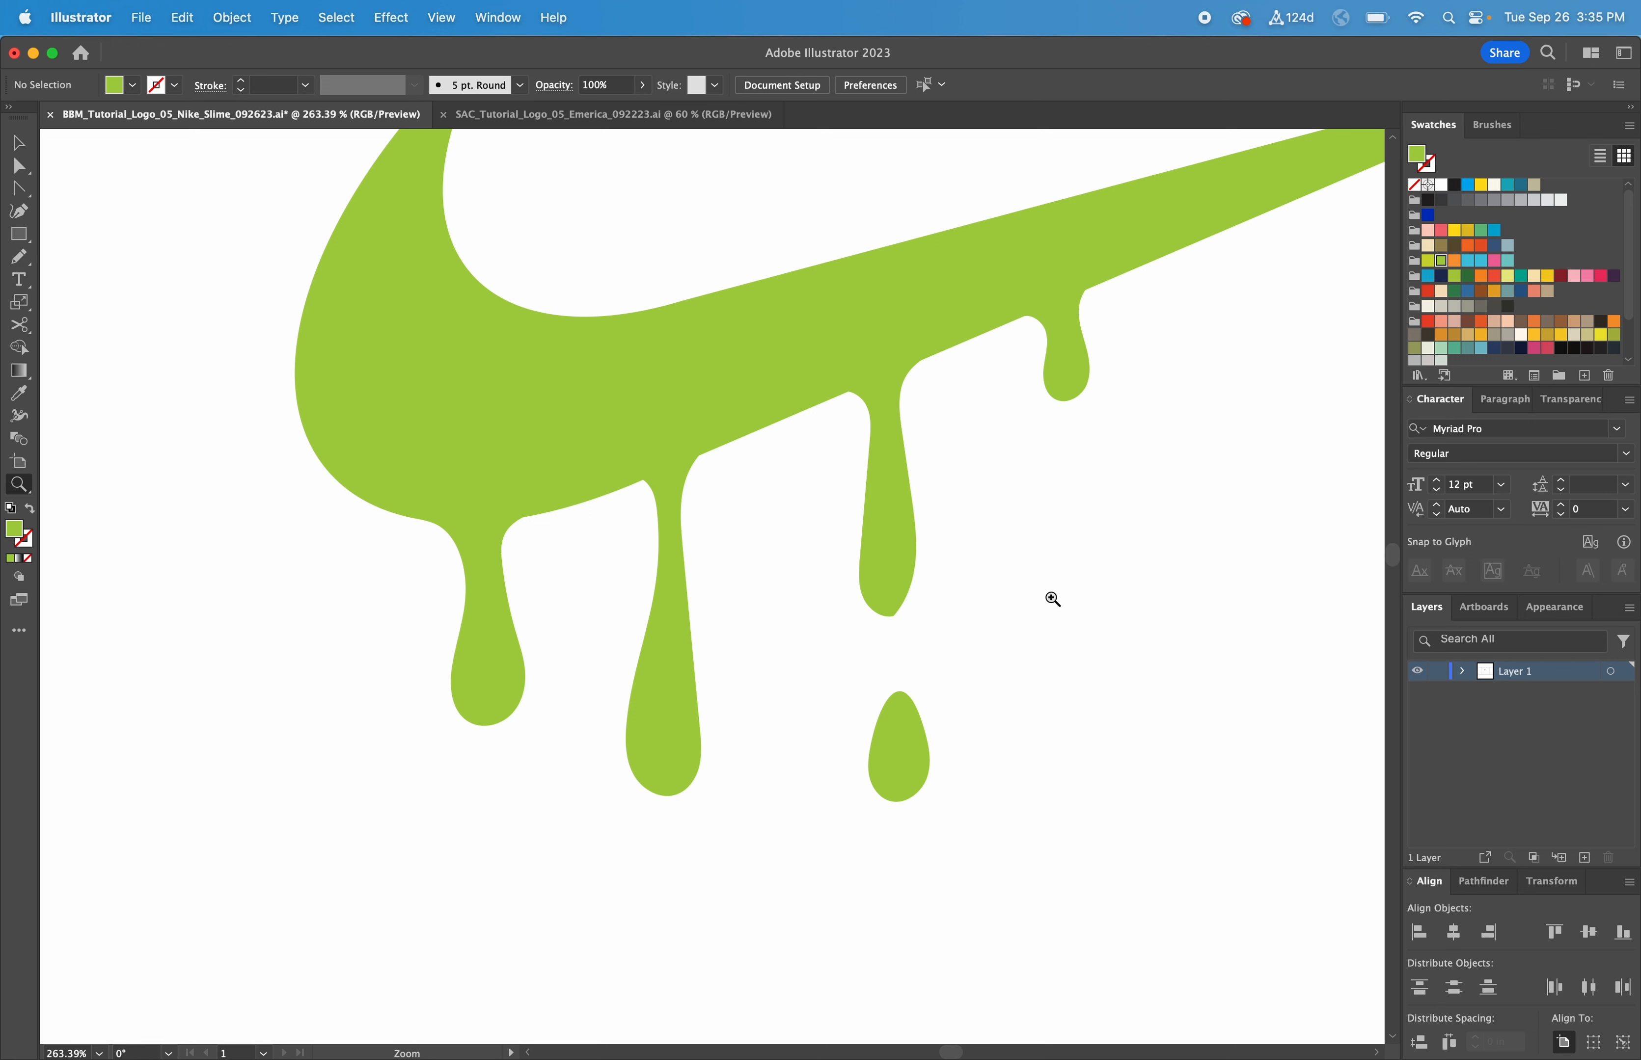
Step: Redraw the middle drip's left edge with the Pencil, undoing a bad stroke
key(v)
click(901, 554)
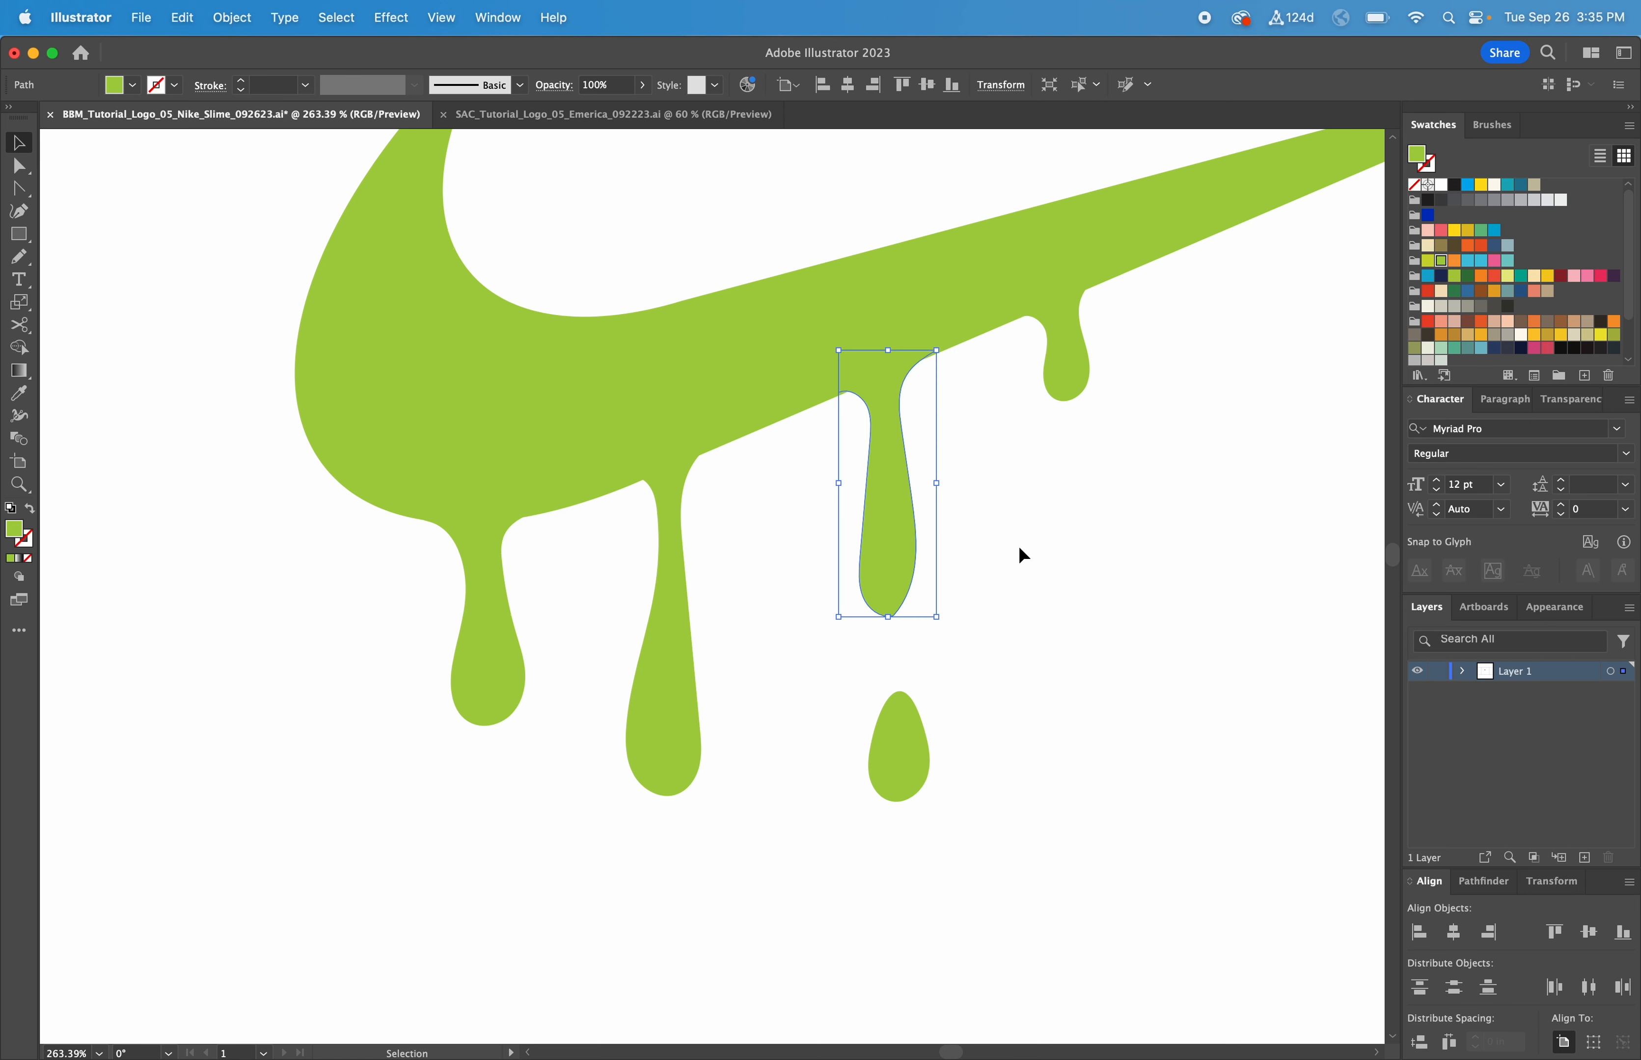
click(679, 596)
key(n)
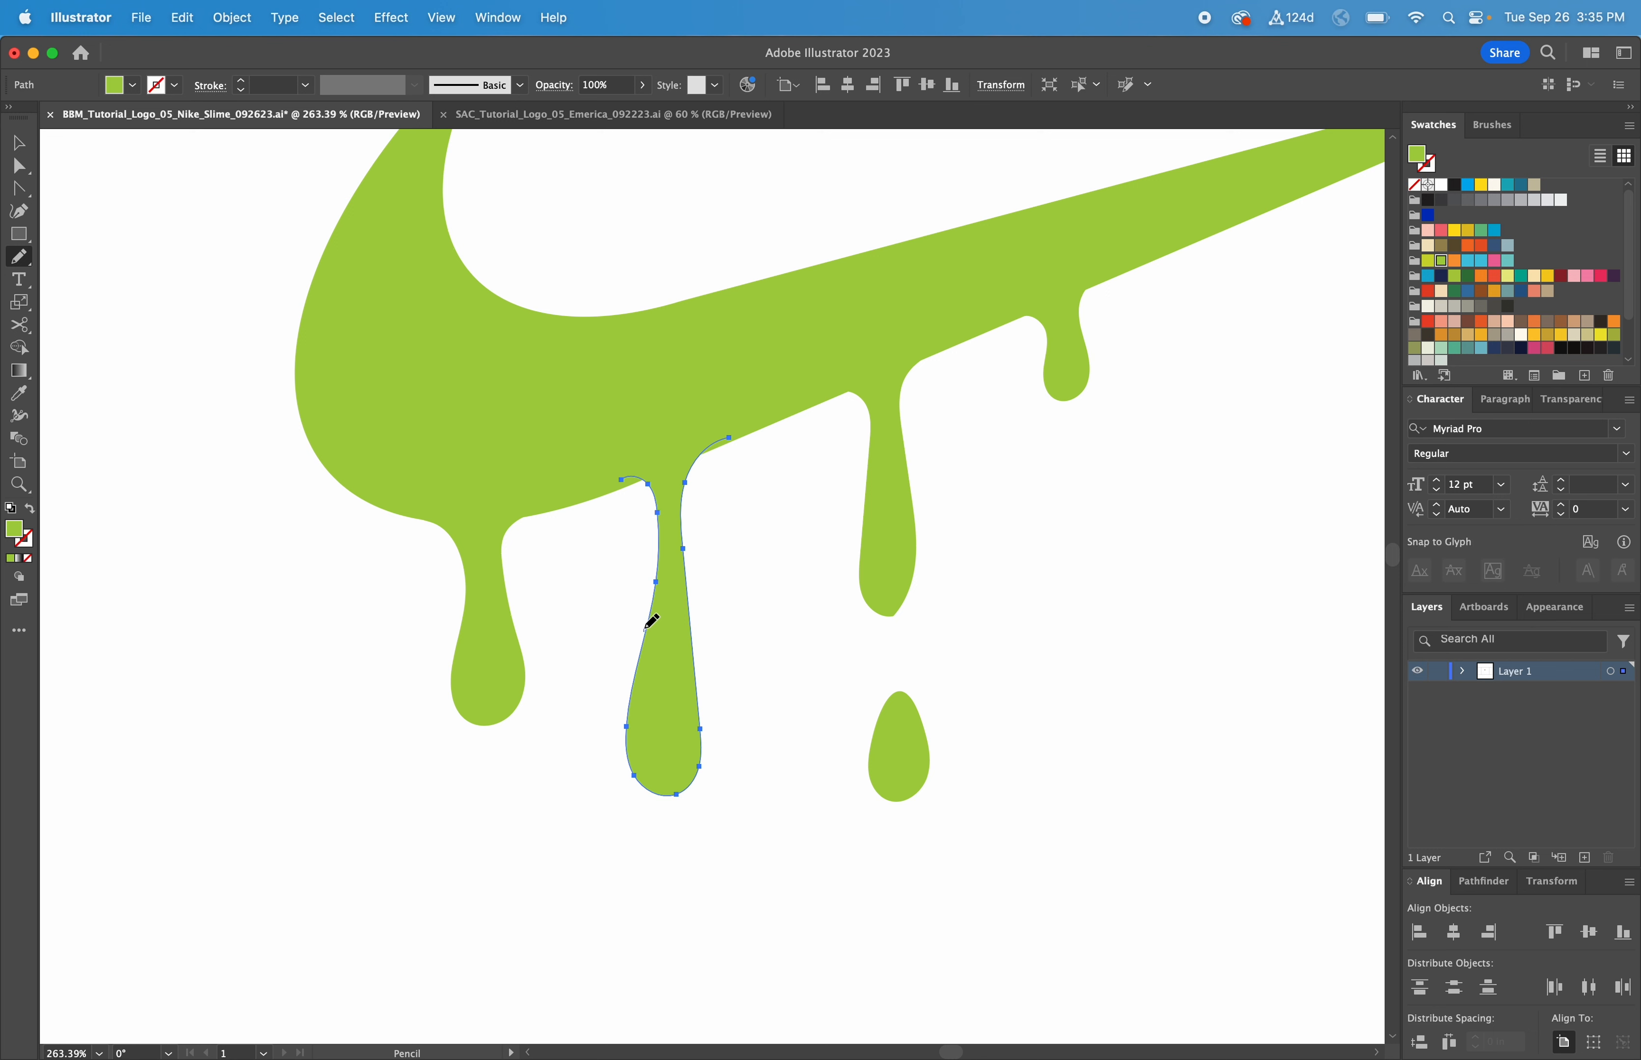
mouse_move(644, 628)
mouse_down()
mouse_move(649, 494)
mouse_move(610, 486)
mouse_move(650, 507)
mouse_move(611, 488)
mouse_up()
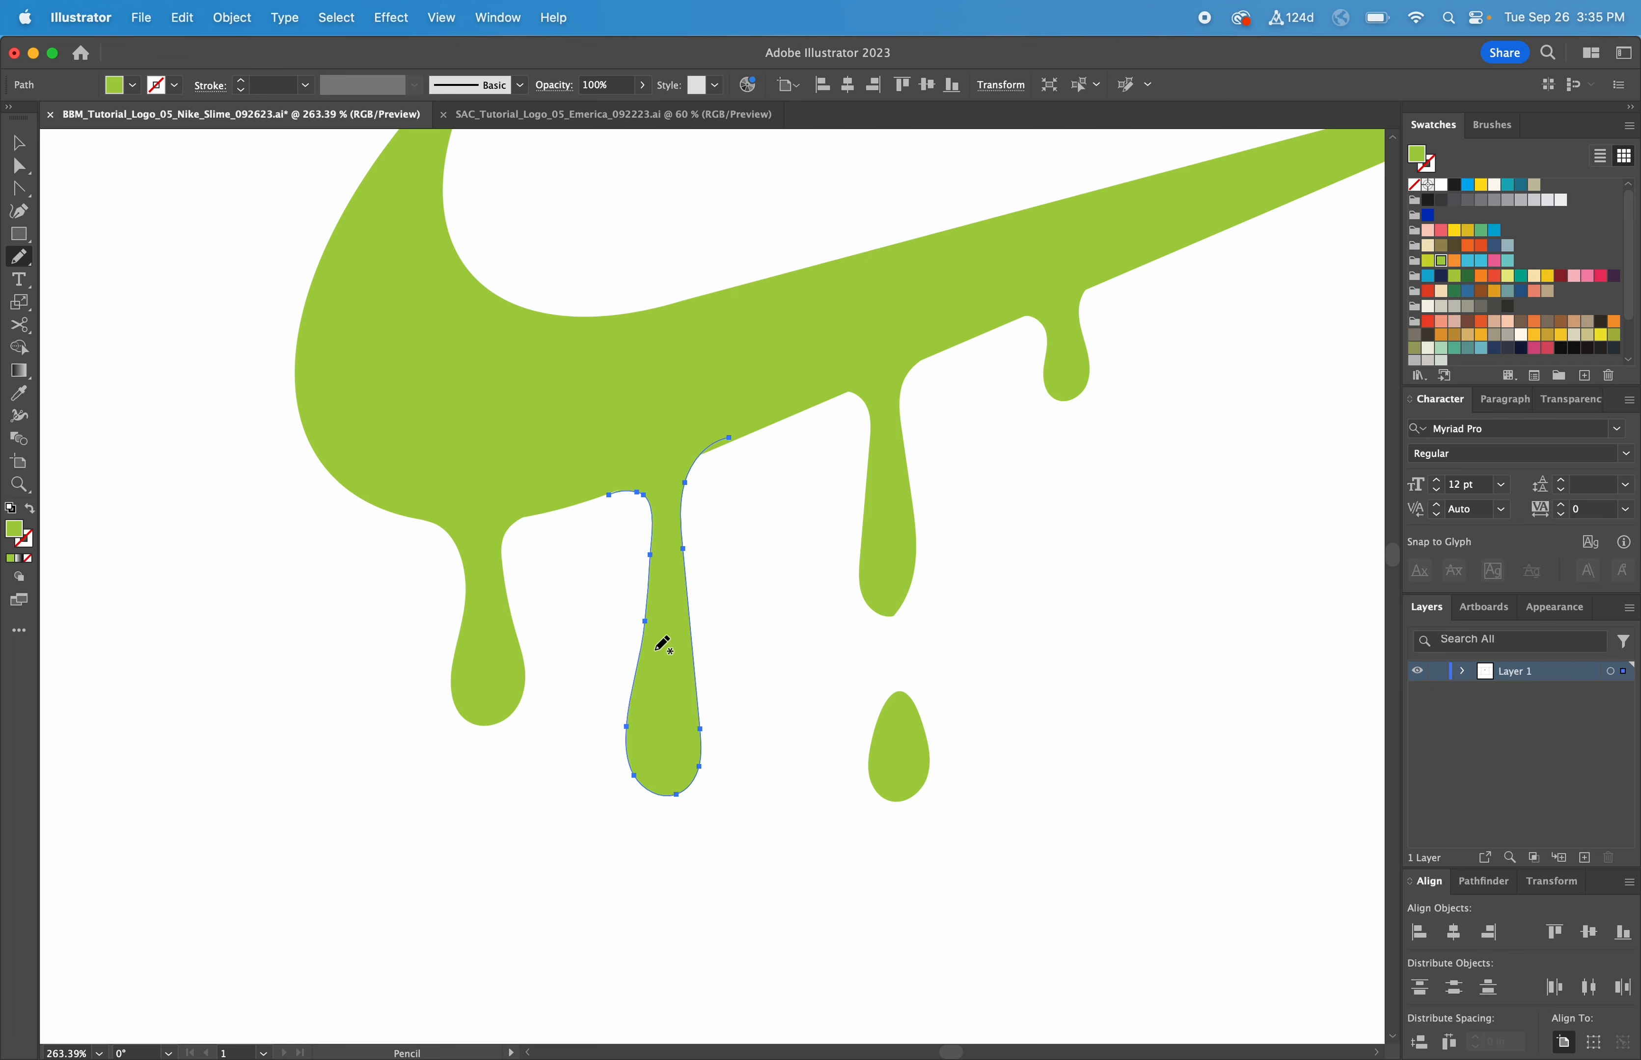
drag(644, 639, 652, 544)
scroll(643, 607, up, 1)
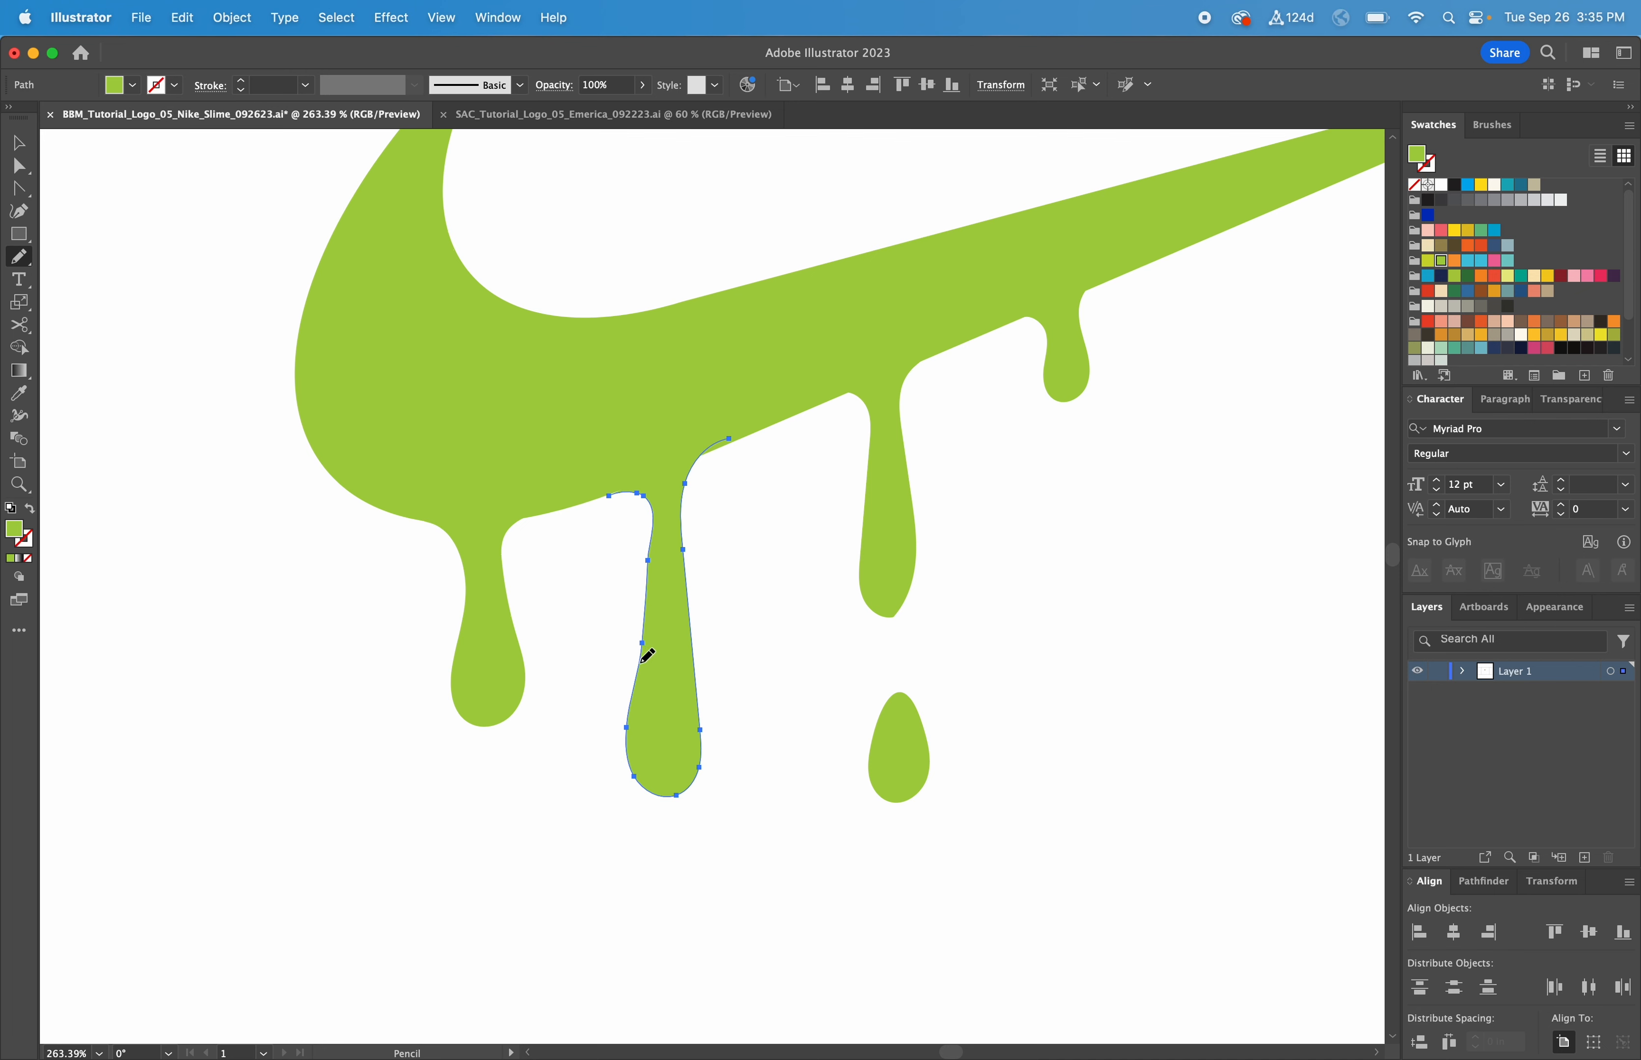
key(super+z)
drag(655, 549, 653, 546)
mouse_move(644, 644)
mouse_down()
mouse_move(651, 570)
mouse_move(721, 446)
mouse_up()
key(v)
click(772, 537)
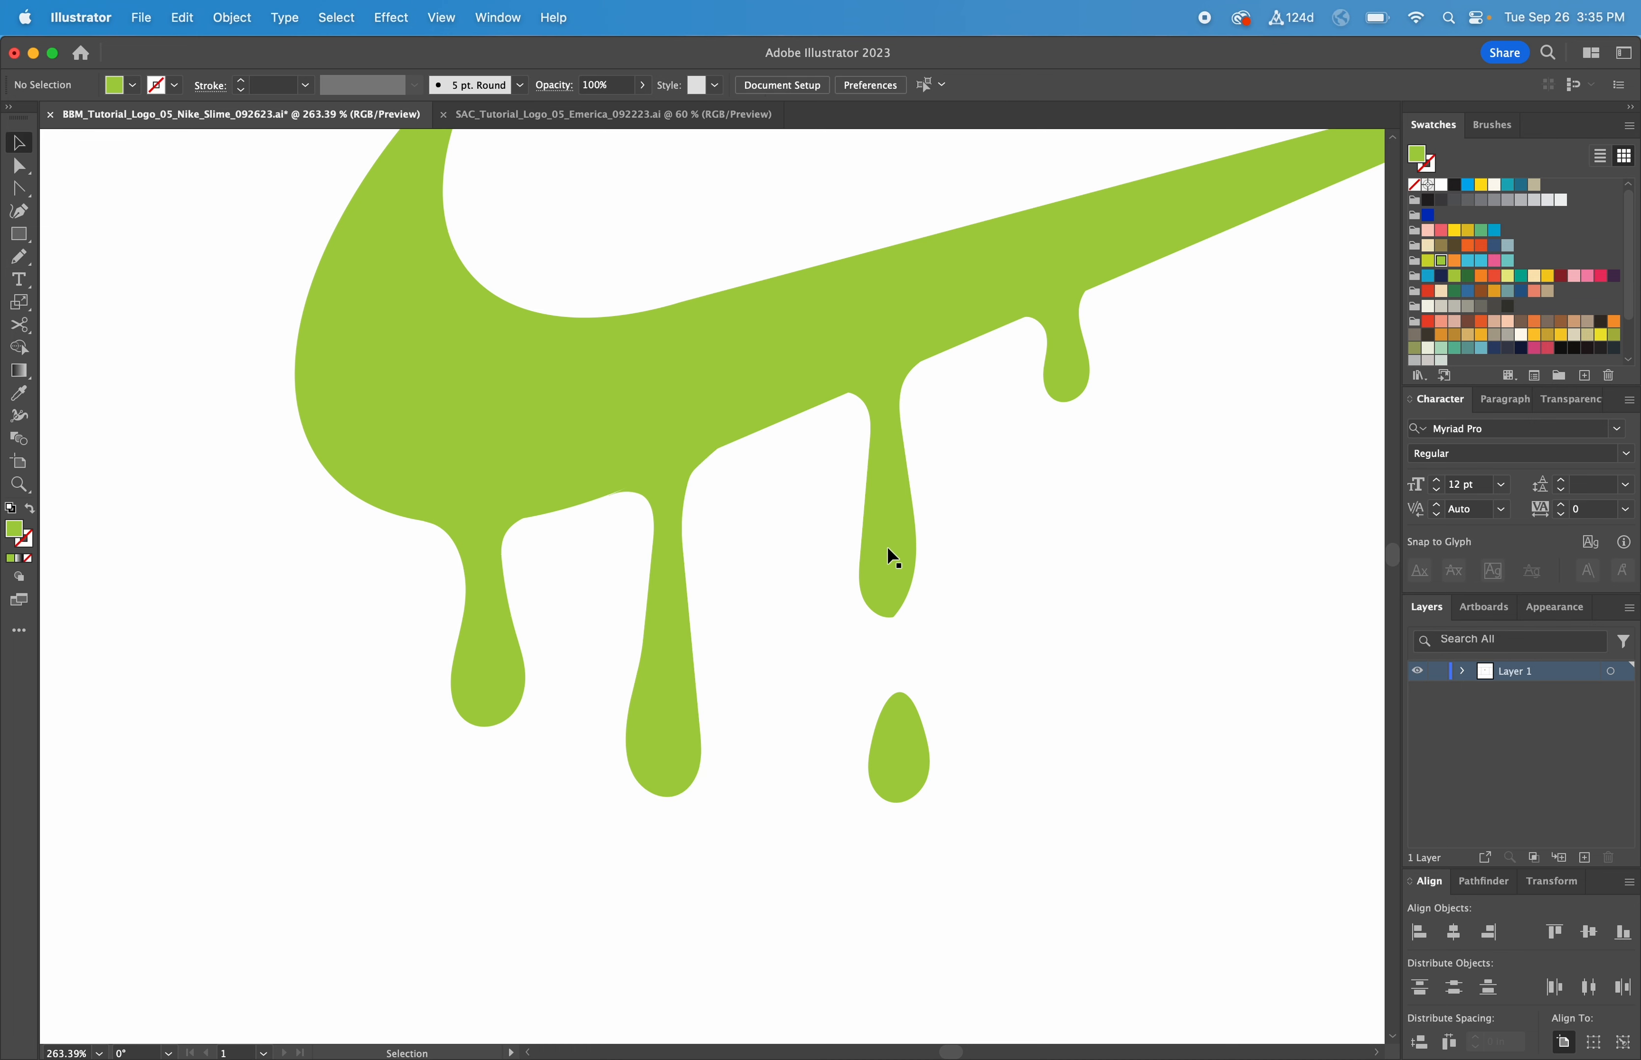
Step: Reshape the third drip's right edge and top-left shoulder with the Pencil
click(887, 546)
scroll(890, 559, up, 1)
key(n)
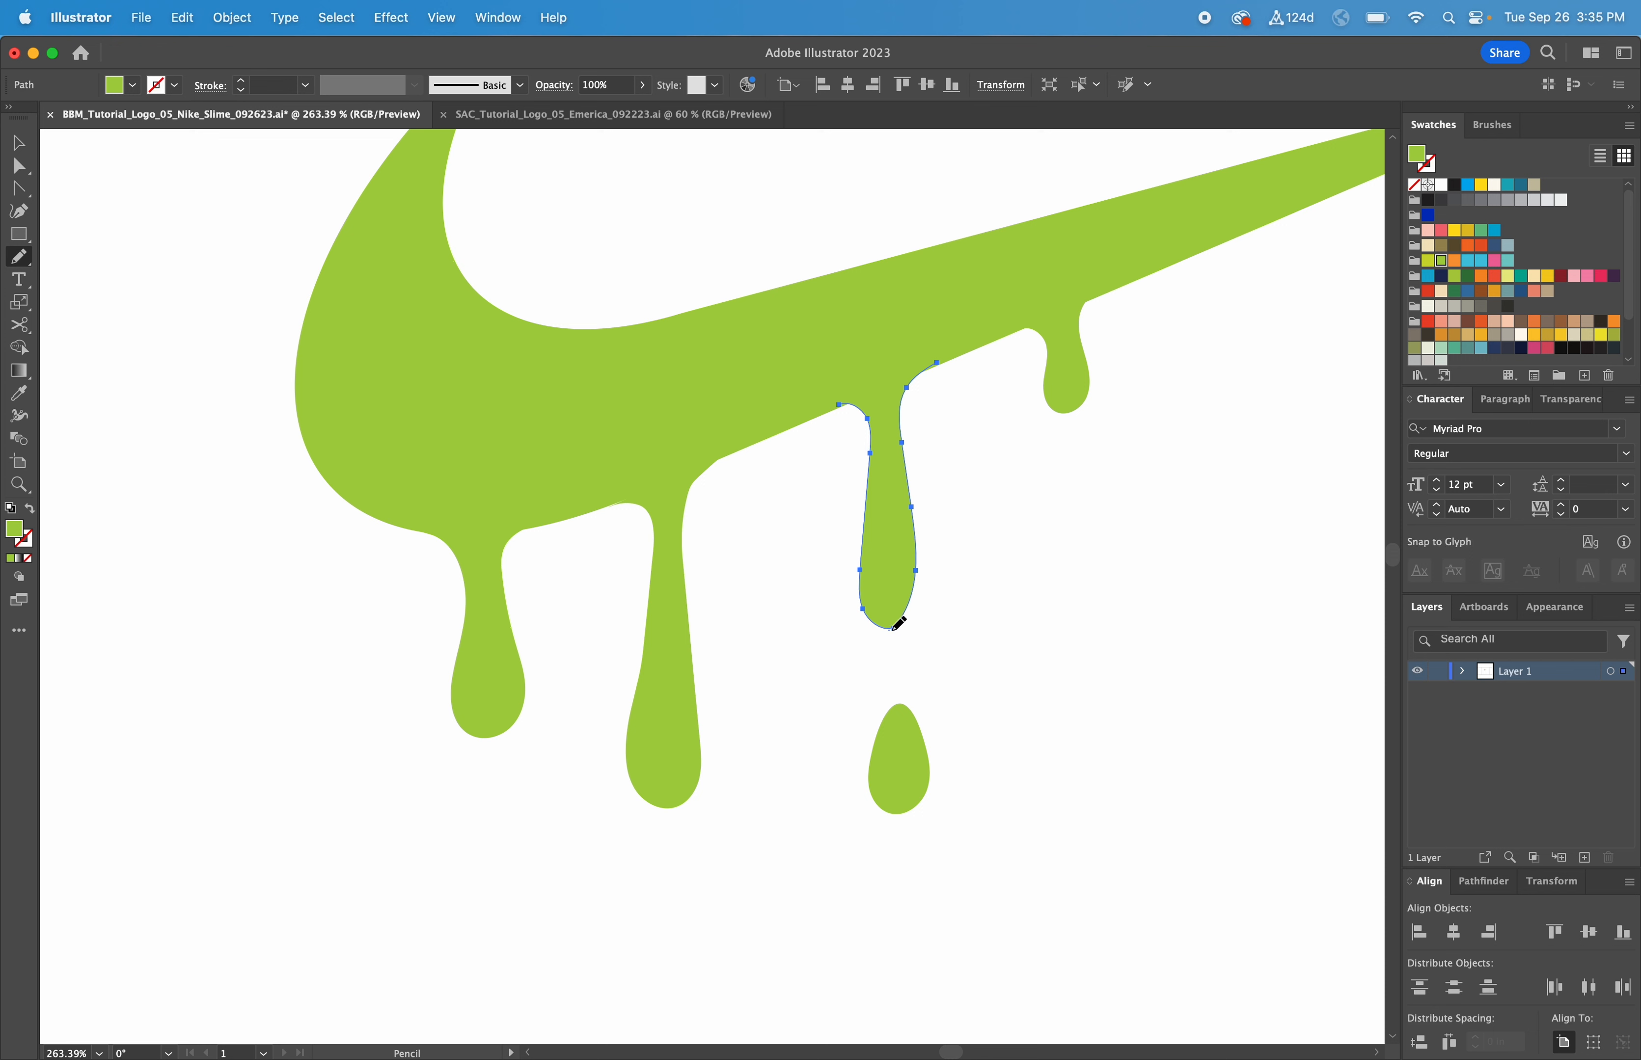
mouse_move(896, 624)
mouse_down()
mouse_move(917, 607)
mouse_move(922, 503)
mouse_up()
drag(846, 403, 820, 412)
Step: Widen the falling drop slightly and redraw the left side of the small tip drip
key(v)
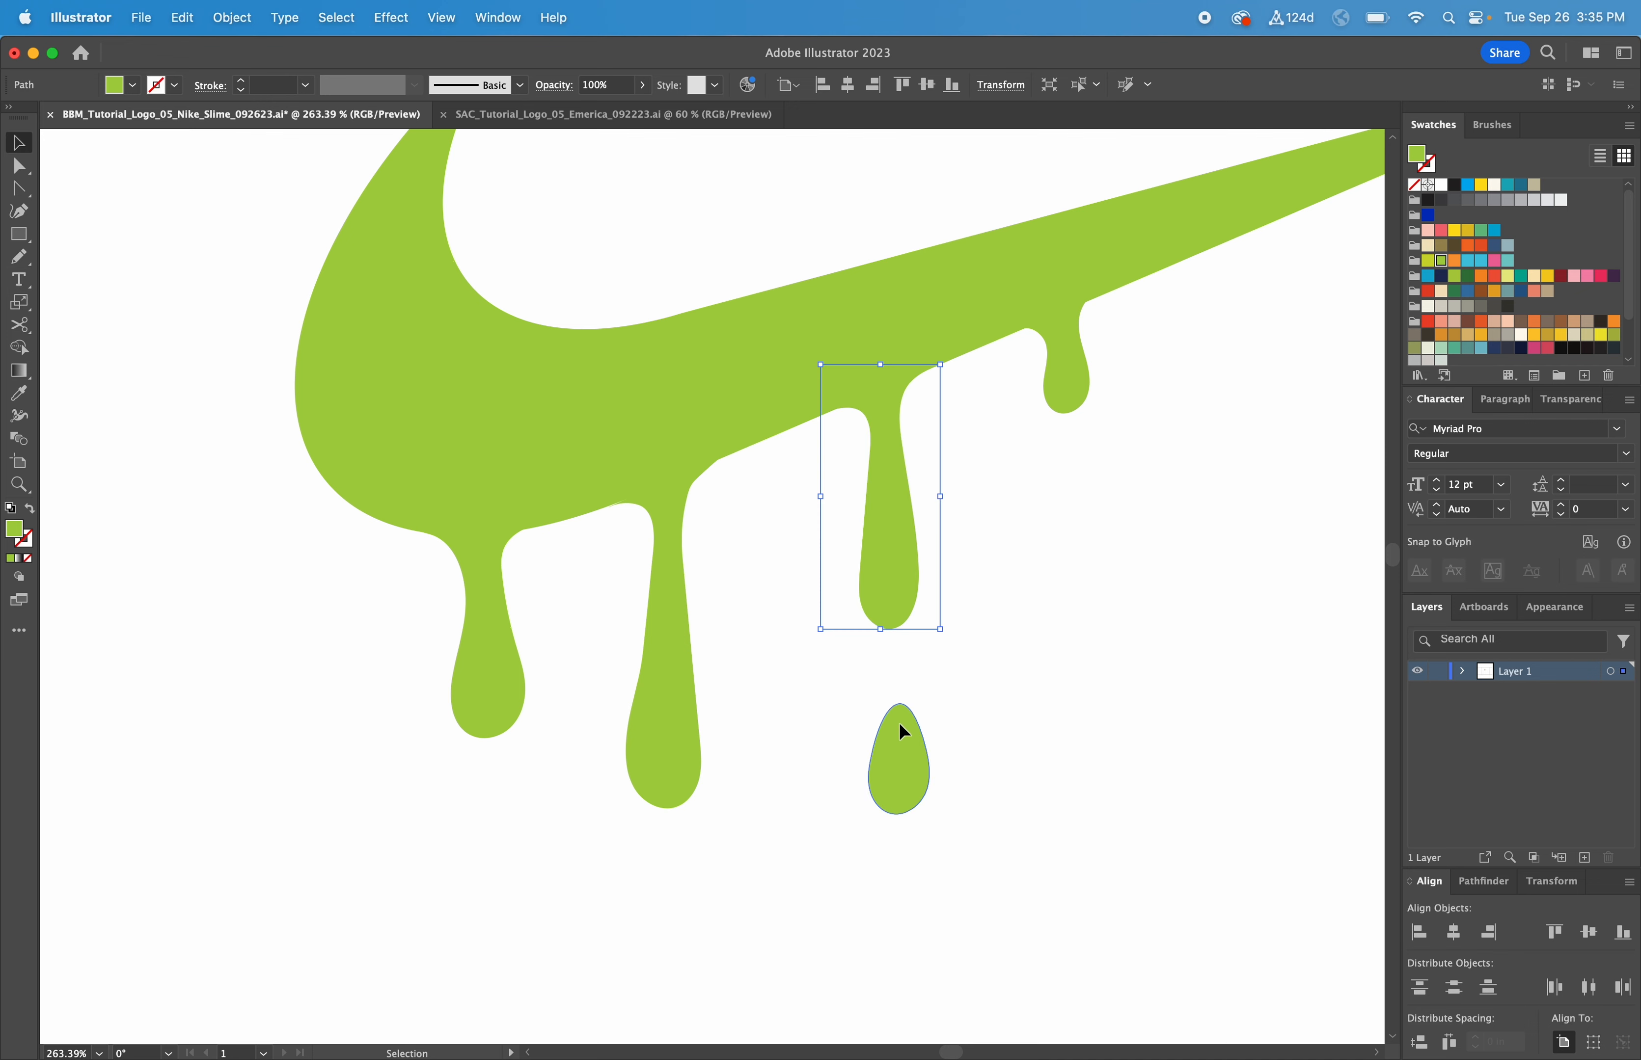
click(894, 741)
drag(867, 761, 893, 757)
click(1061, 364)
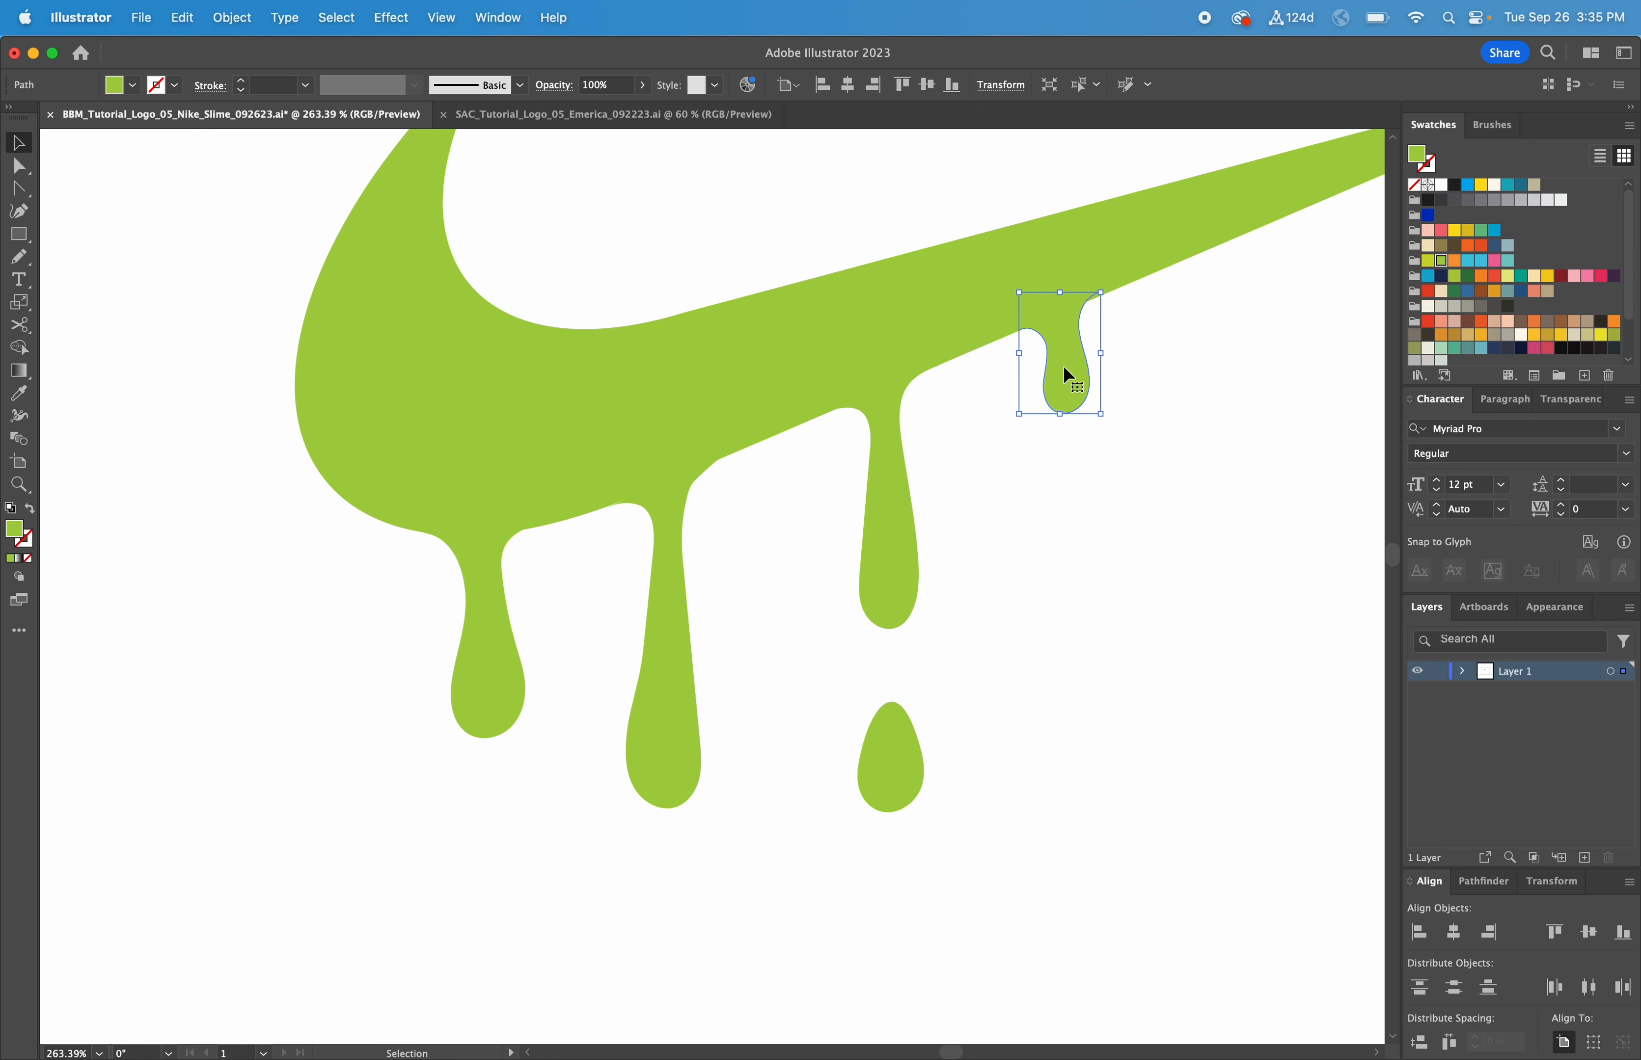
key(n)
mouse_move(1067, 367)
mouse_down()
mouse_move(1019, 331)
mouse_move(1079, 338)
mouse_move(1103, 293)
mouse_up()
key(v)
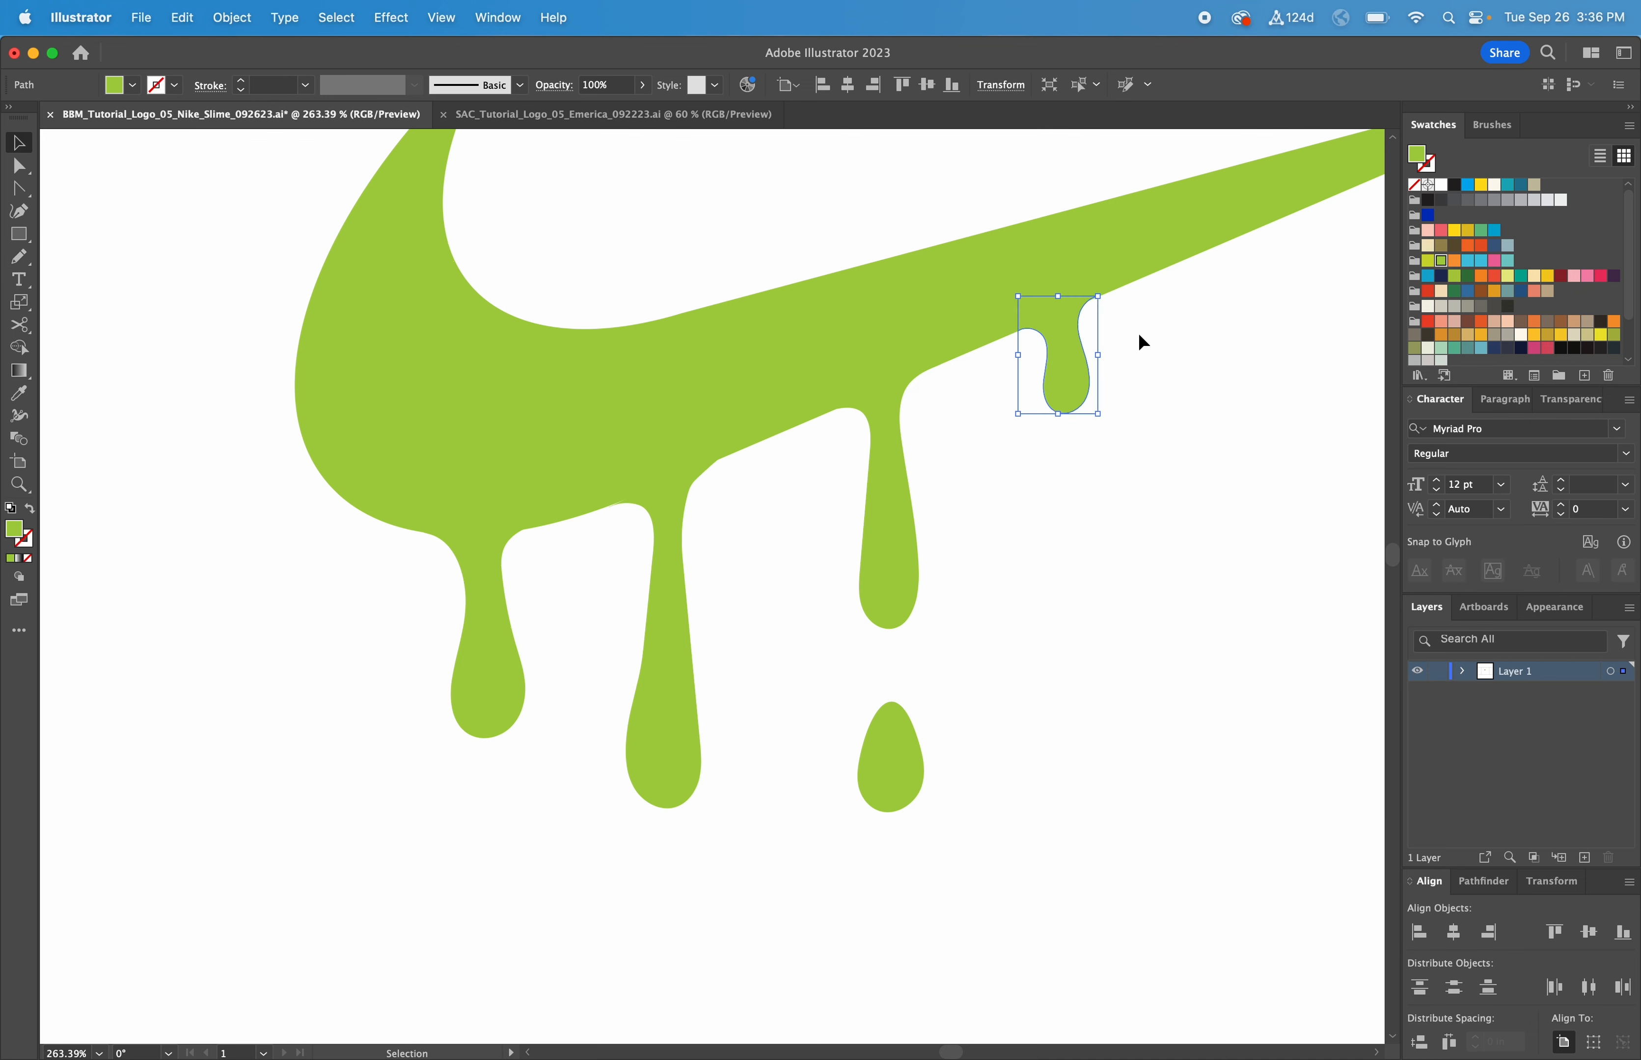
click(1143, 341)
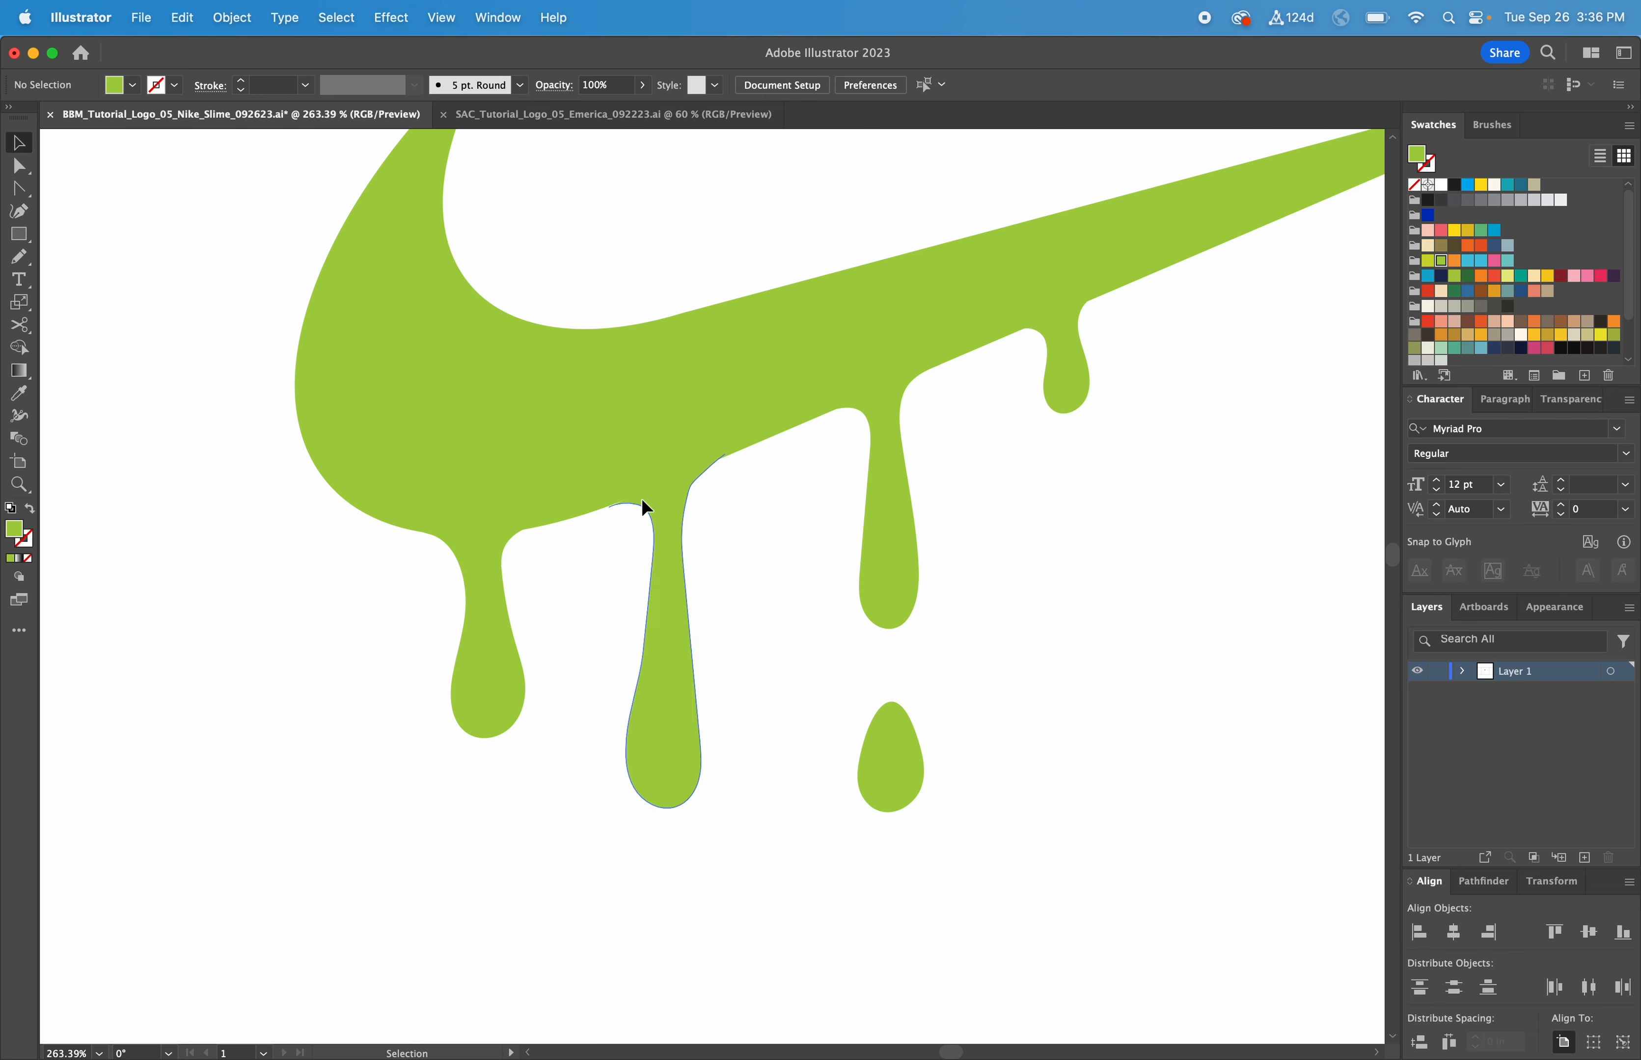
Step: Nudge the long middle drip slightly right, then zoom out to see both swooshes
drag(637, 504, 666, 501)
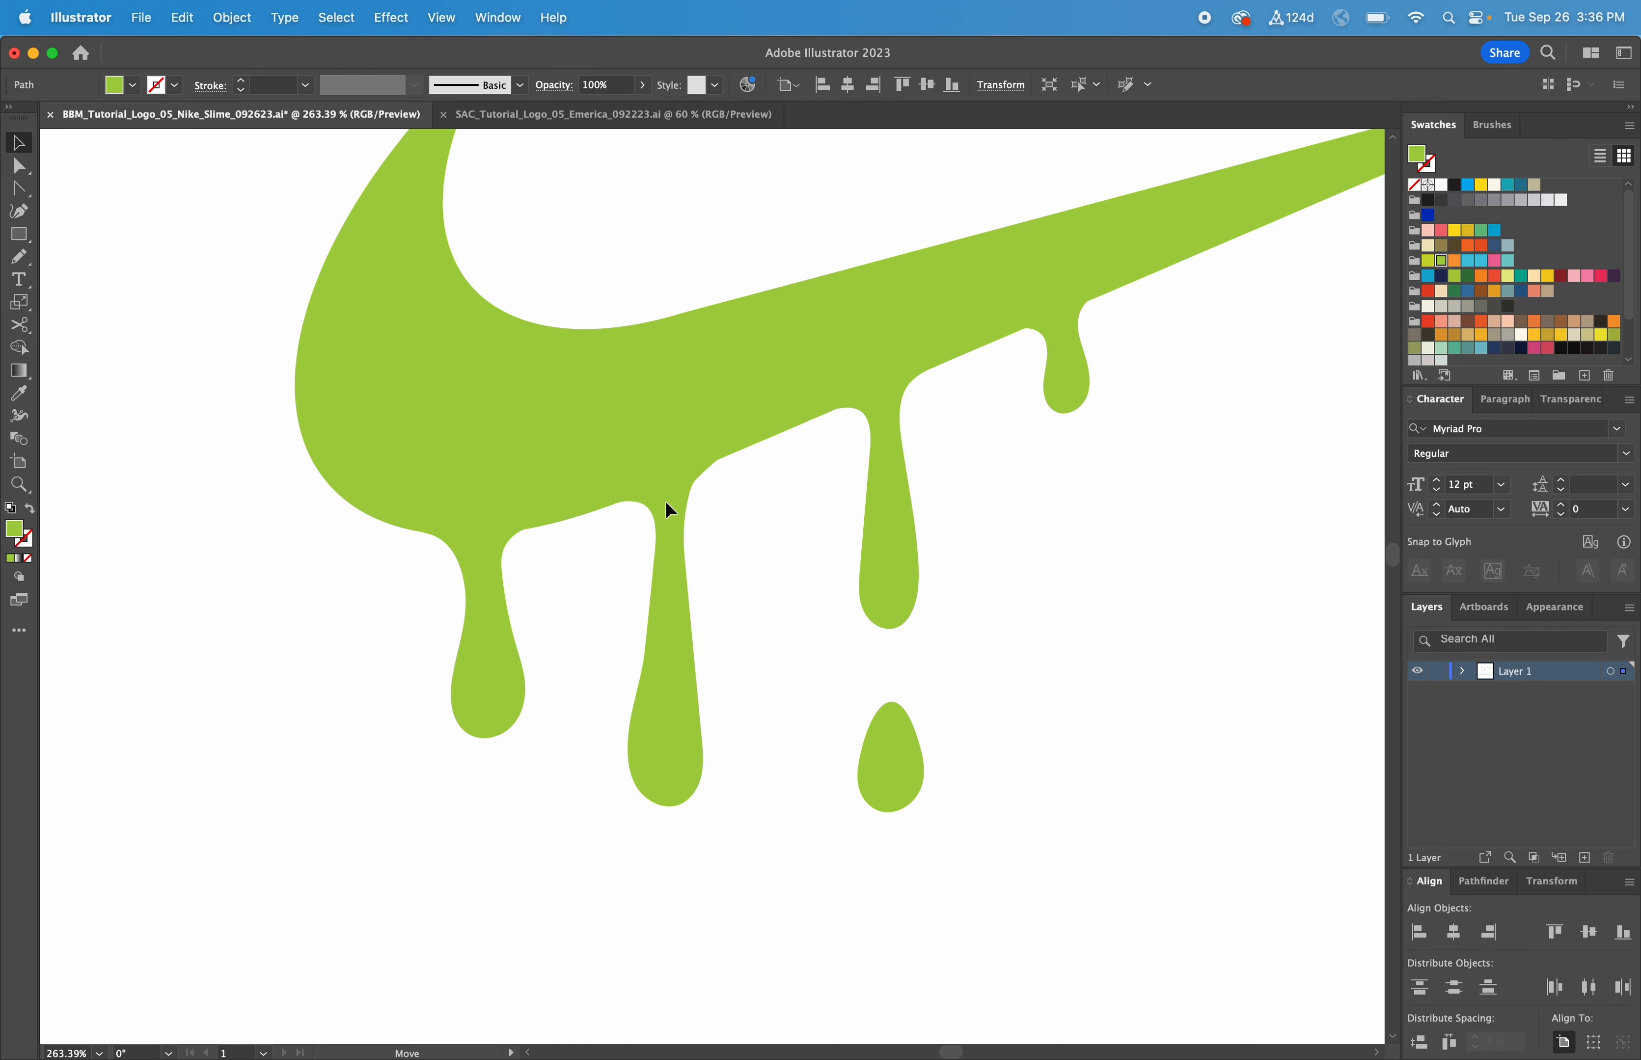
click(703, 475)
click(689, 498)
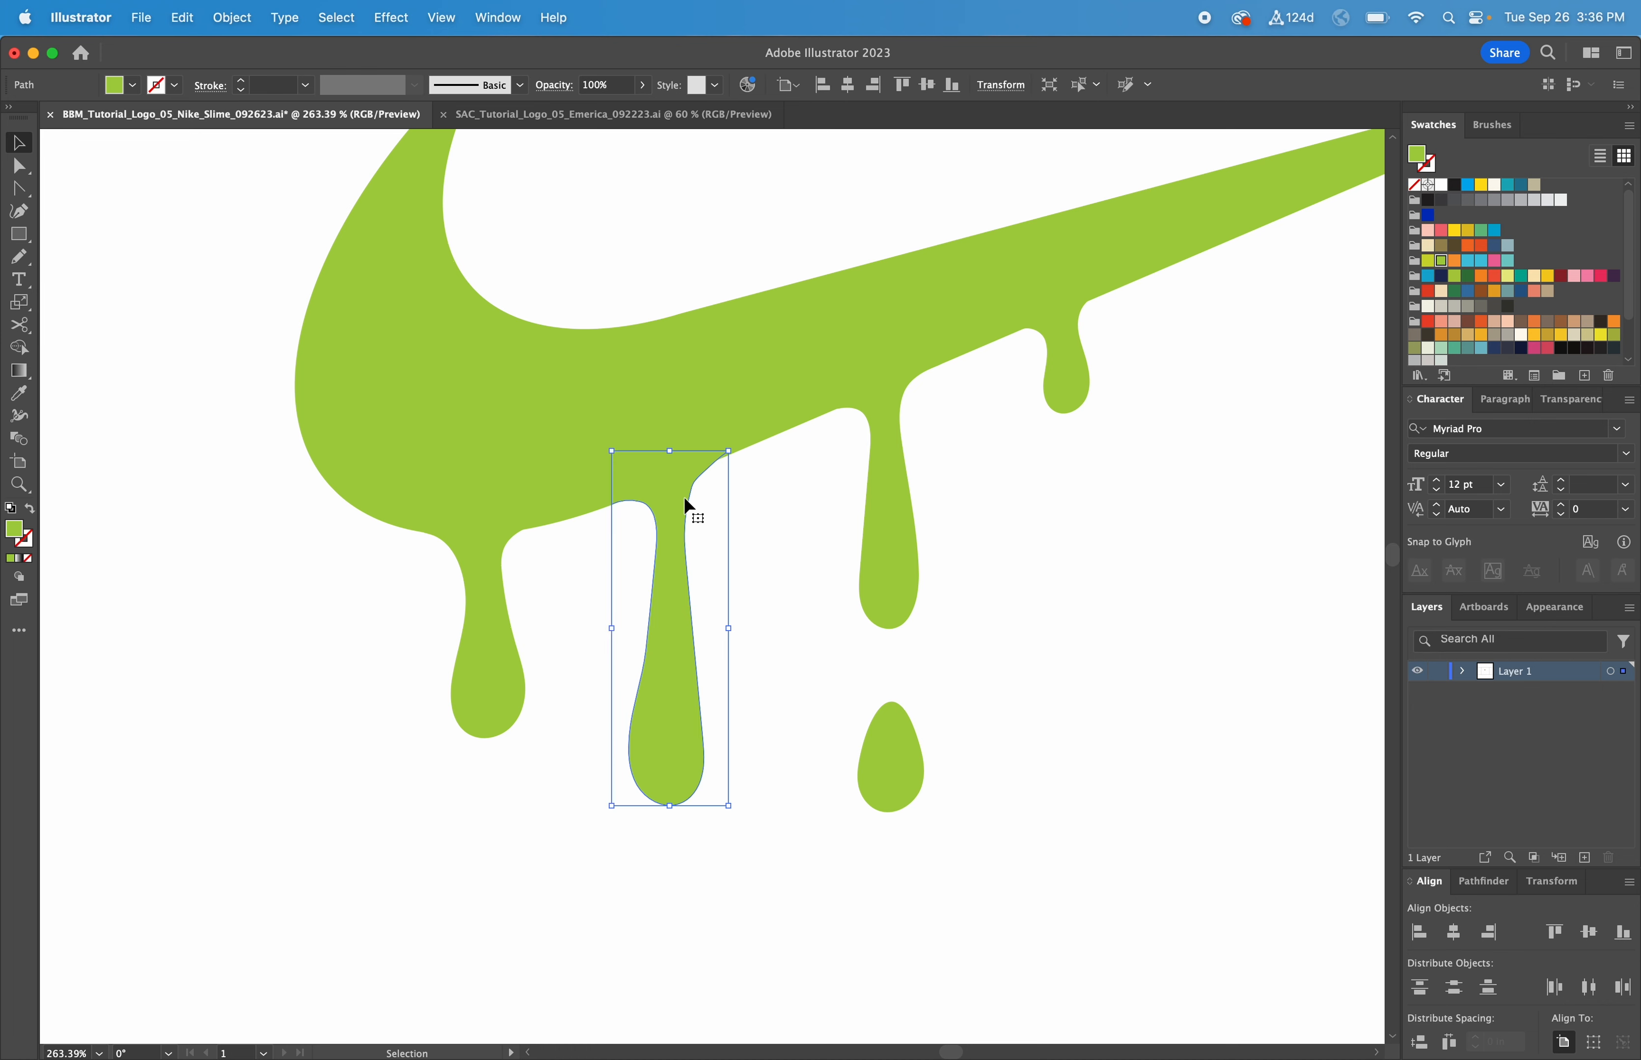
key(n)
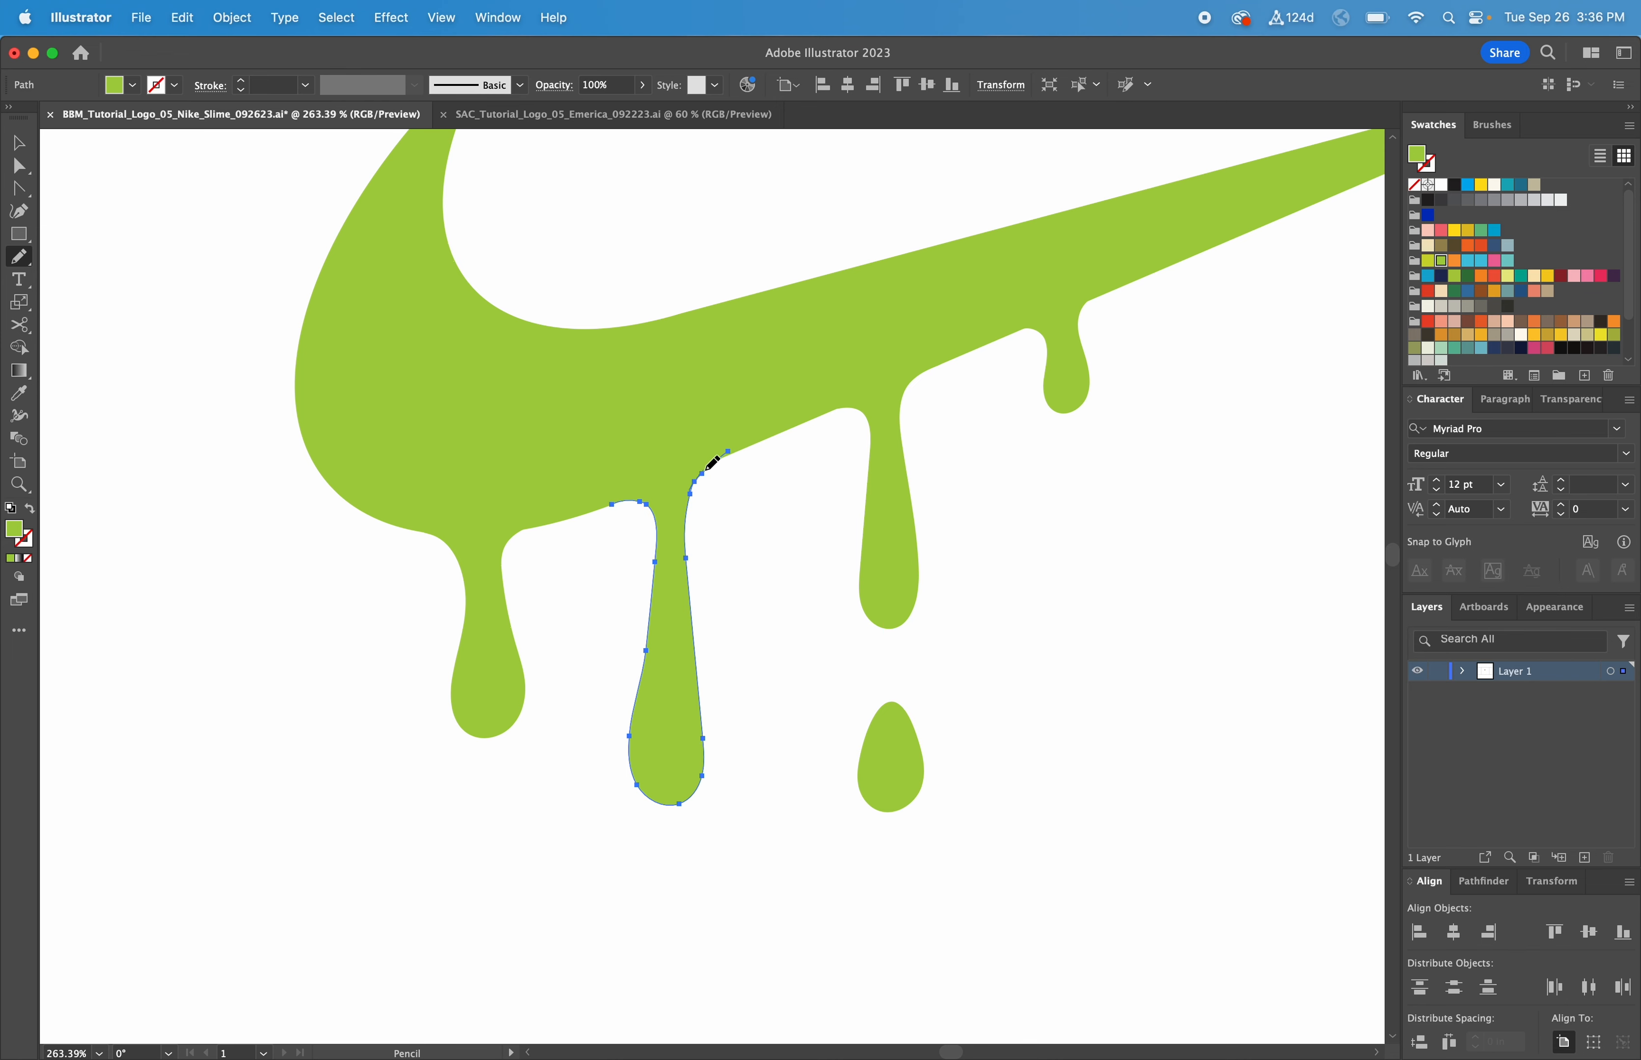
key(v)
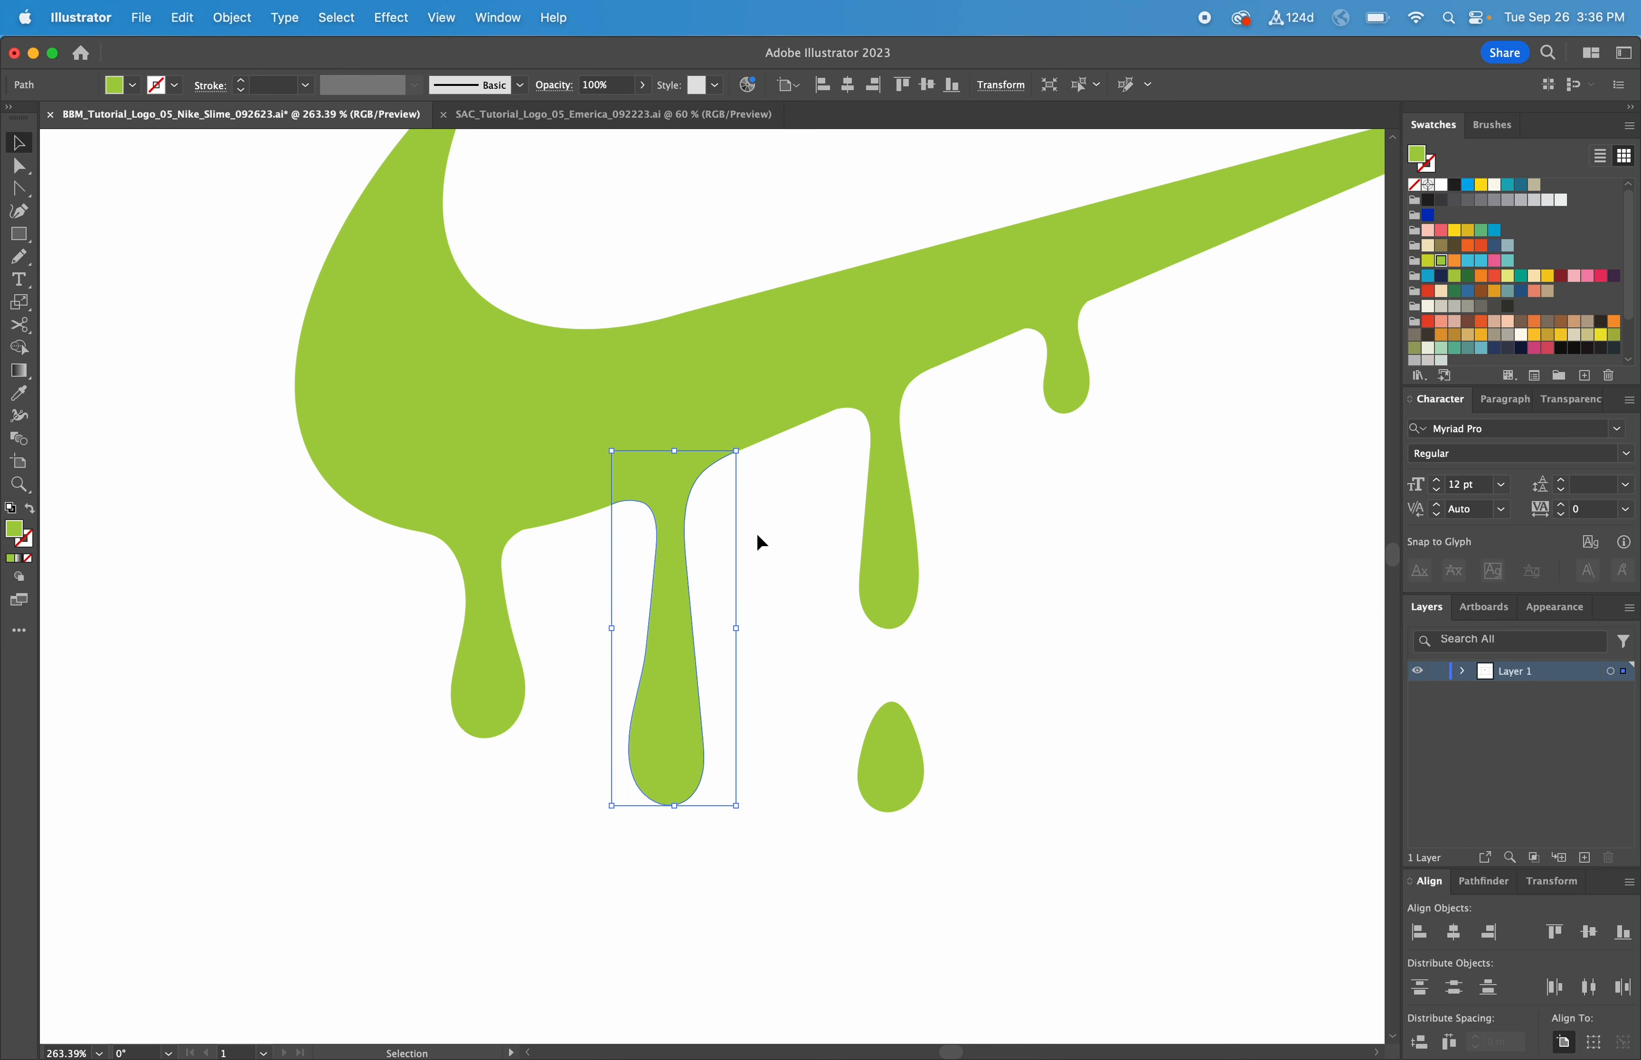
click(989, 543)
key(super+minus)
key(super+minus)
key(super+minus)
key(super+minus)
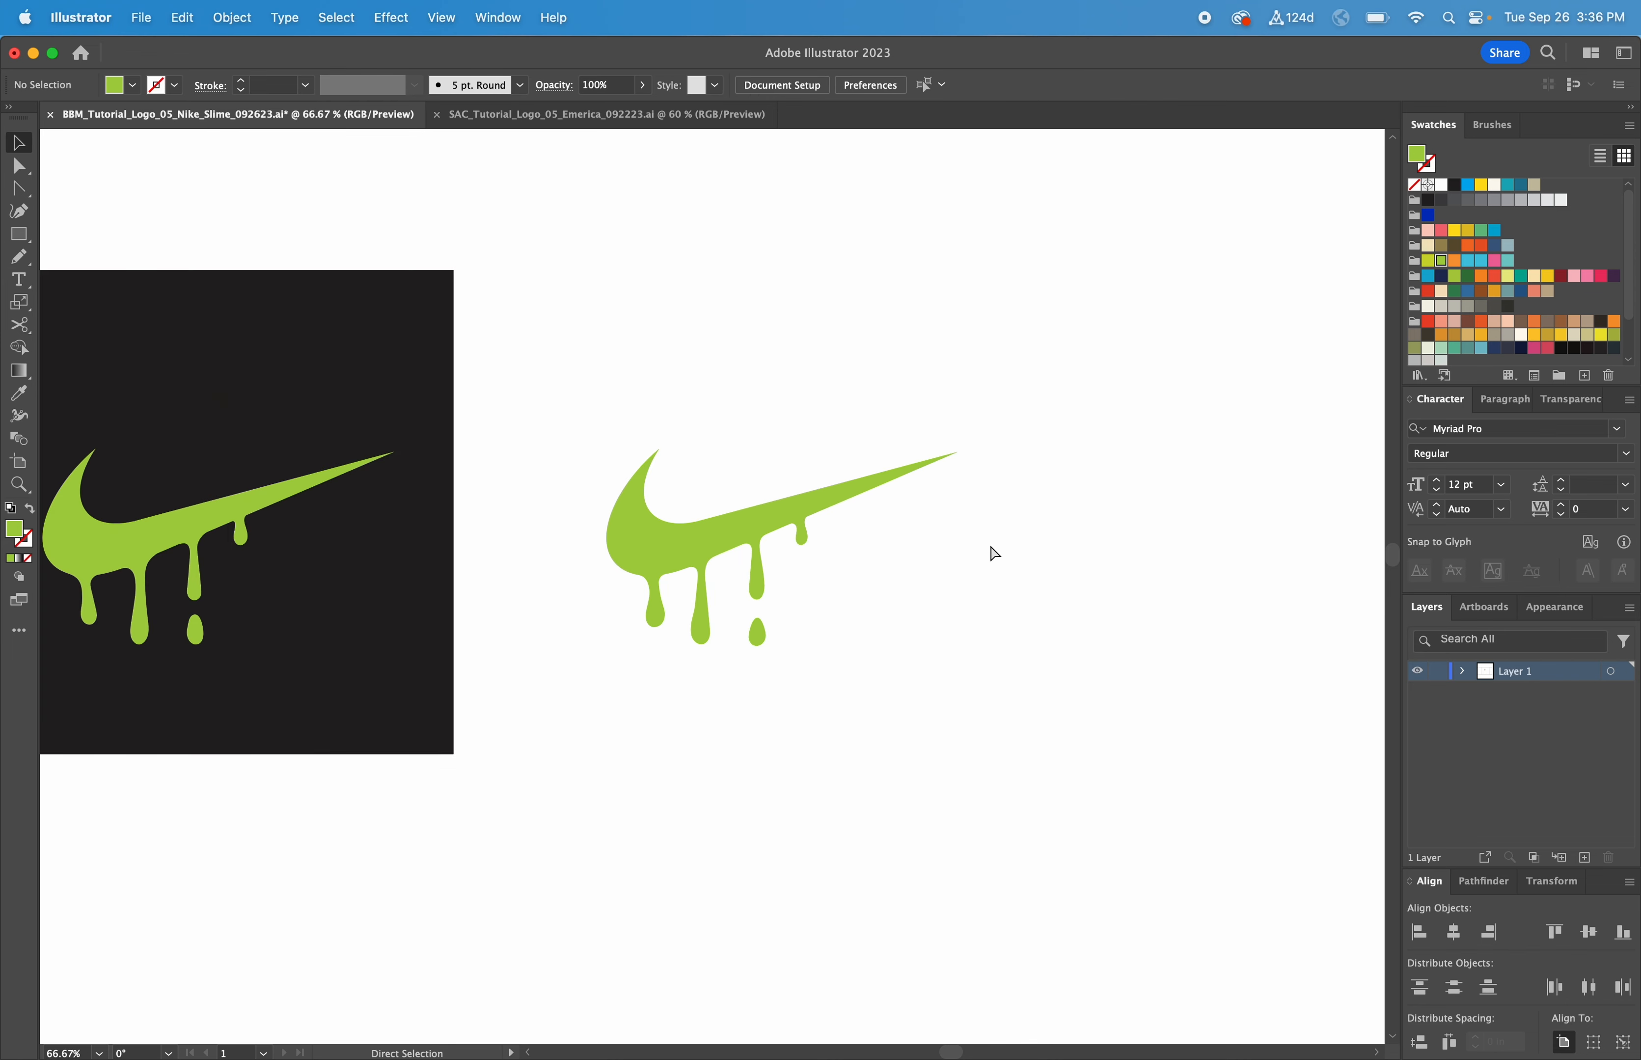
Step: Combine the right swoosh and all its drips into one compound path
scroll(1007, 599, left, 2)
drag(1020, 688, 568, 377)
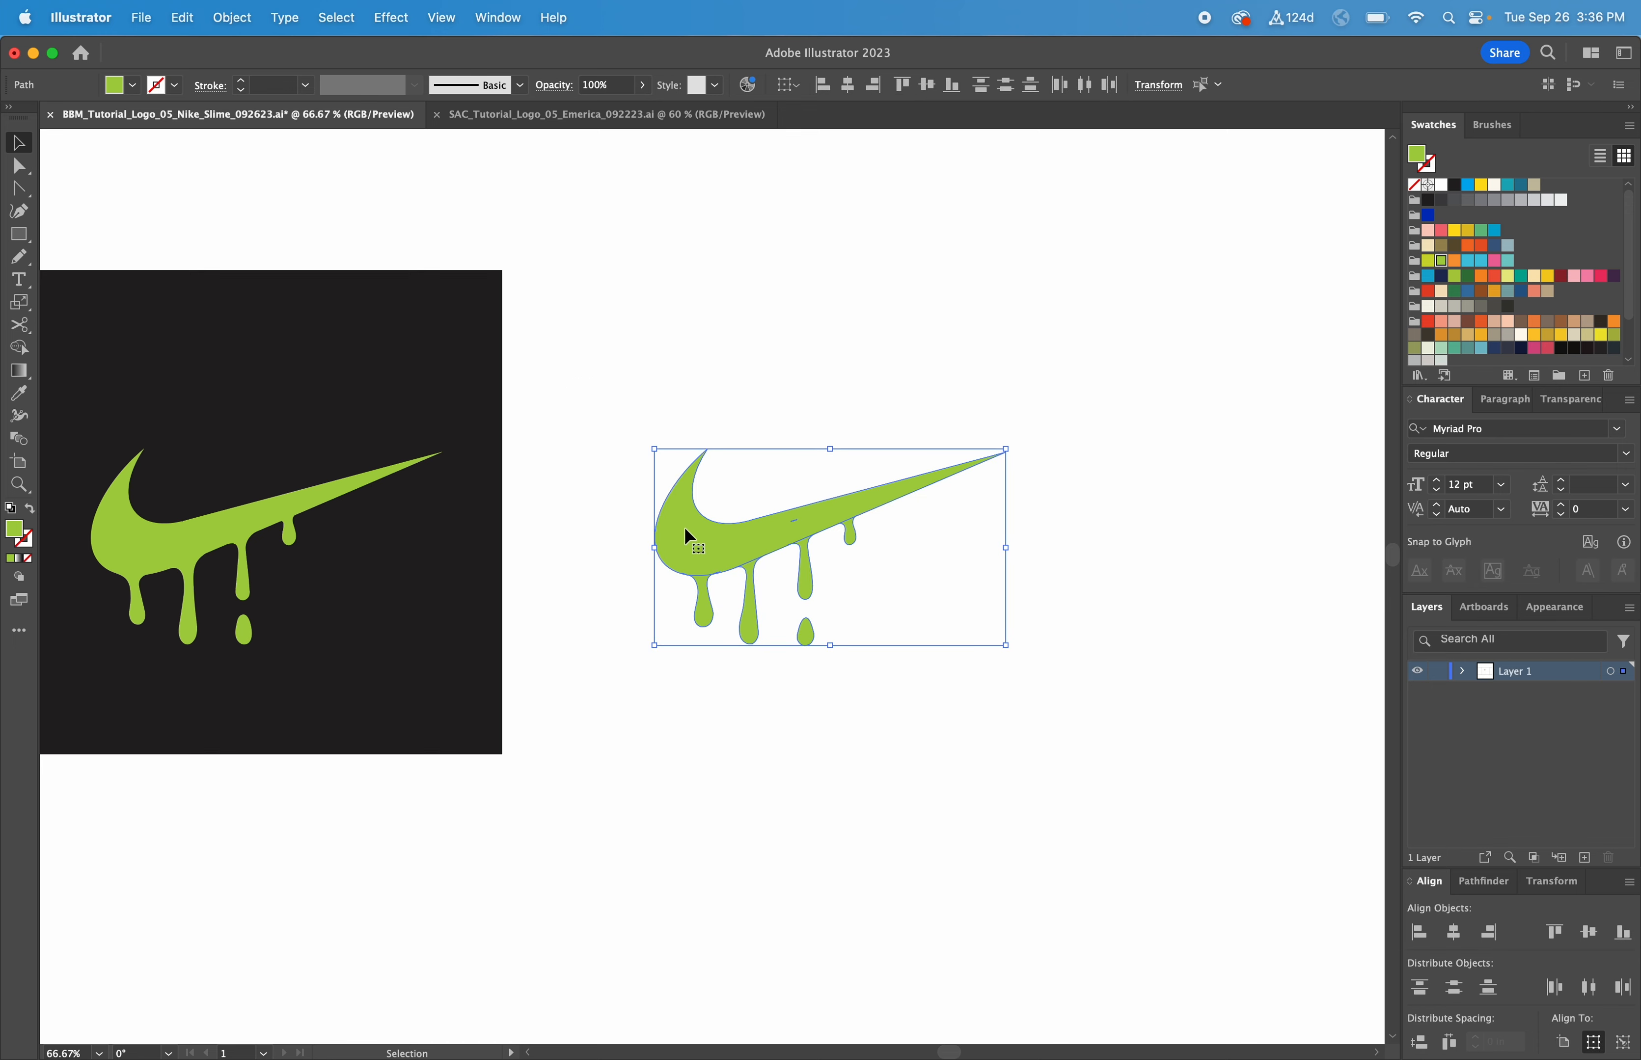
right_click(684, 527)
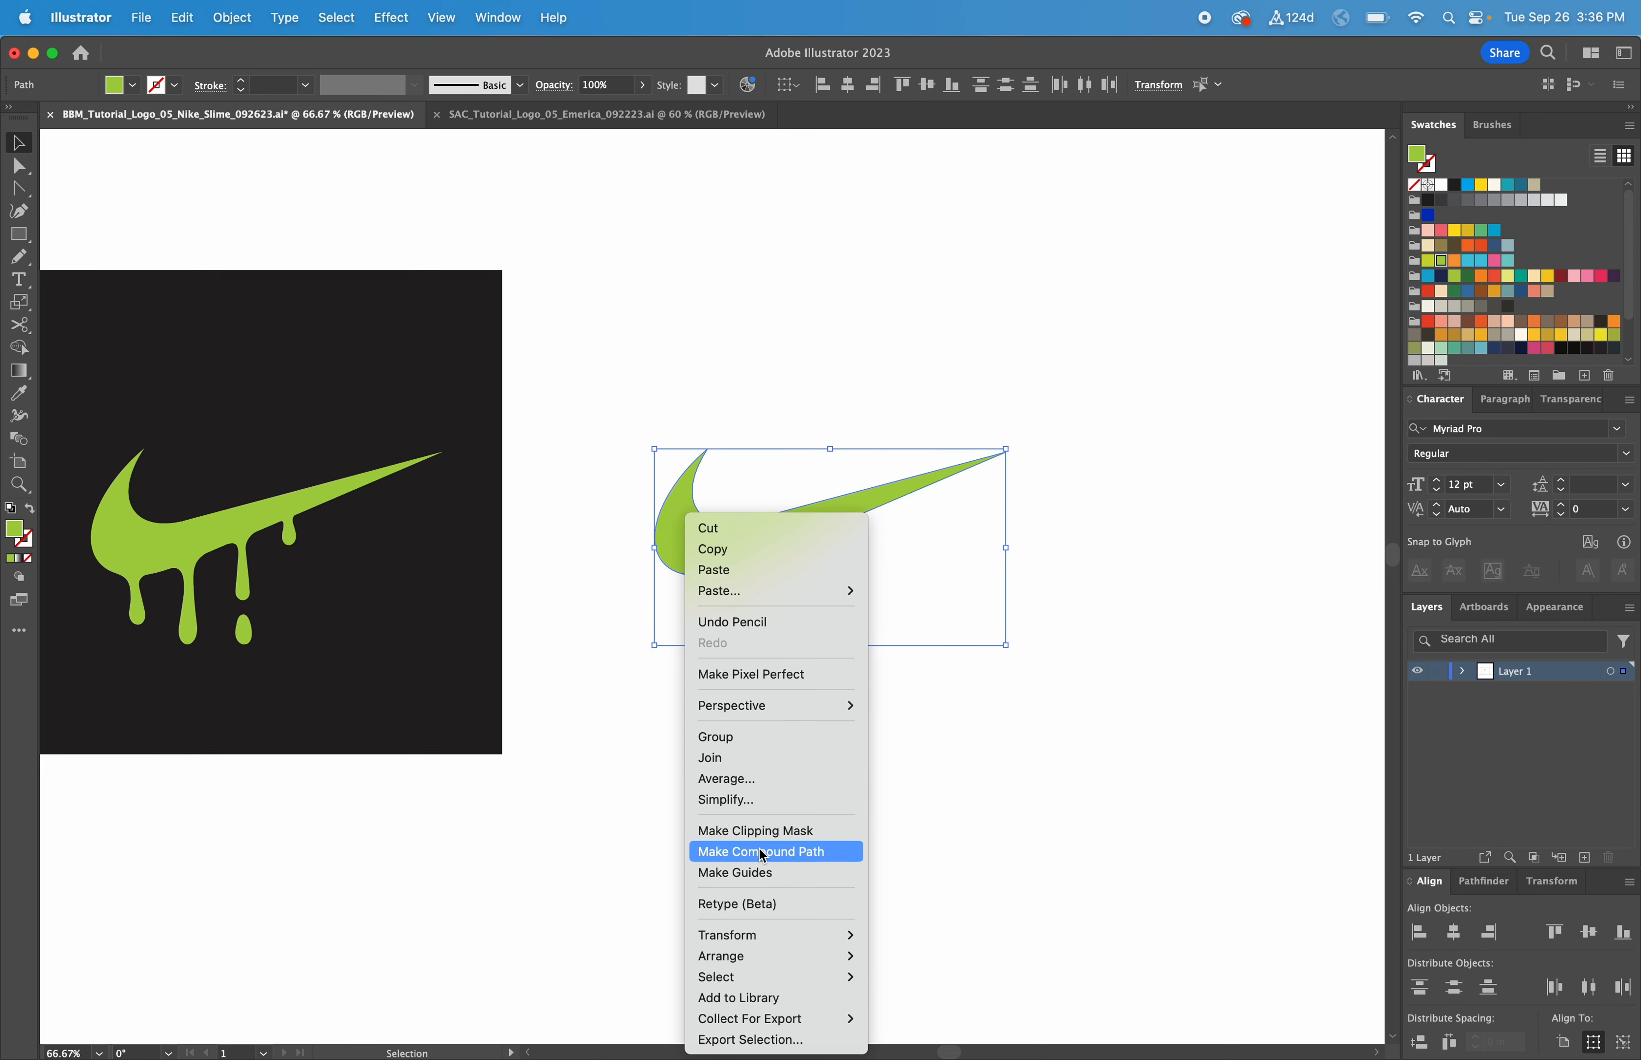
click(774, 737)
Step: Duplicate the black square behind the right swoosh
click(915, 722)
scroll(915, 721, left, 2)
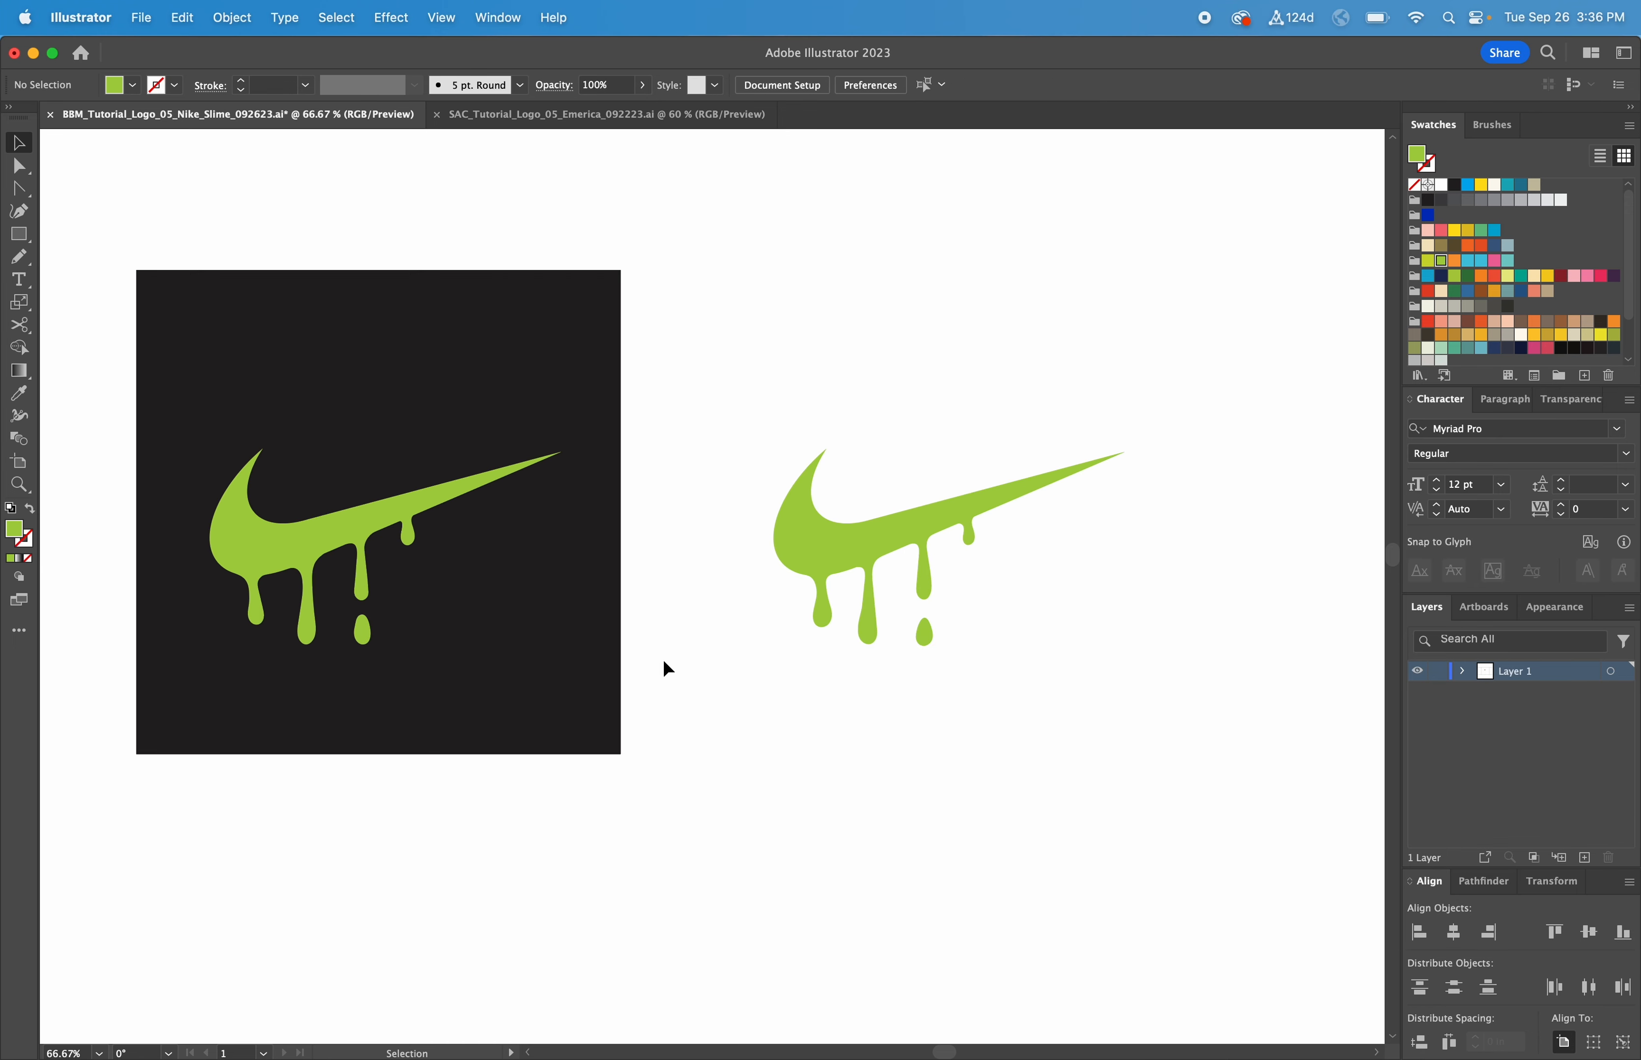
drag(536, 649, 1073, 623)
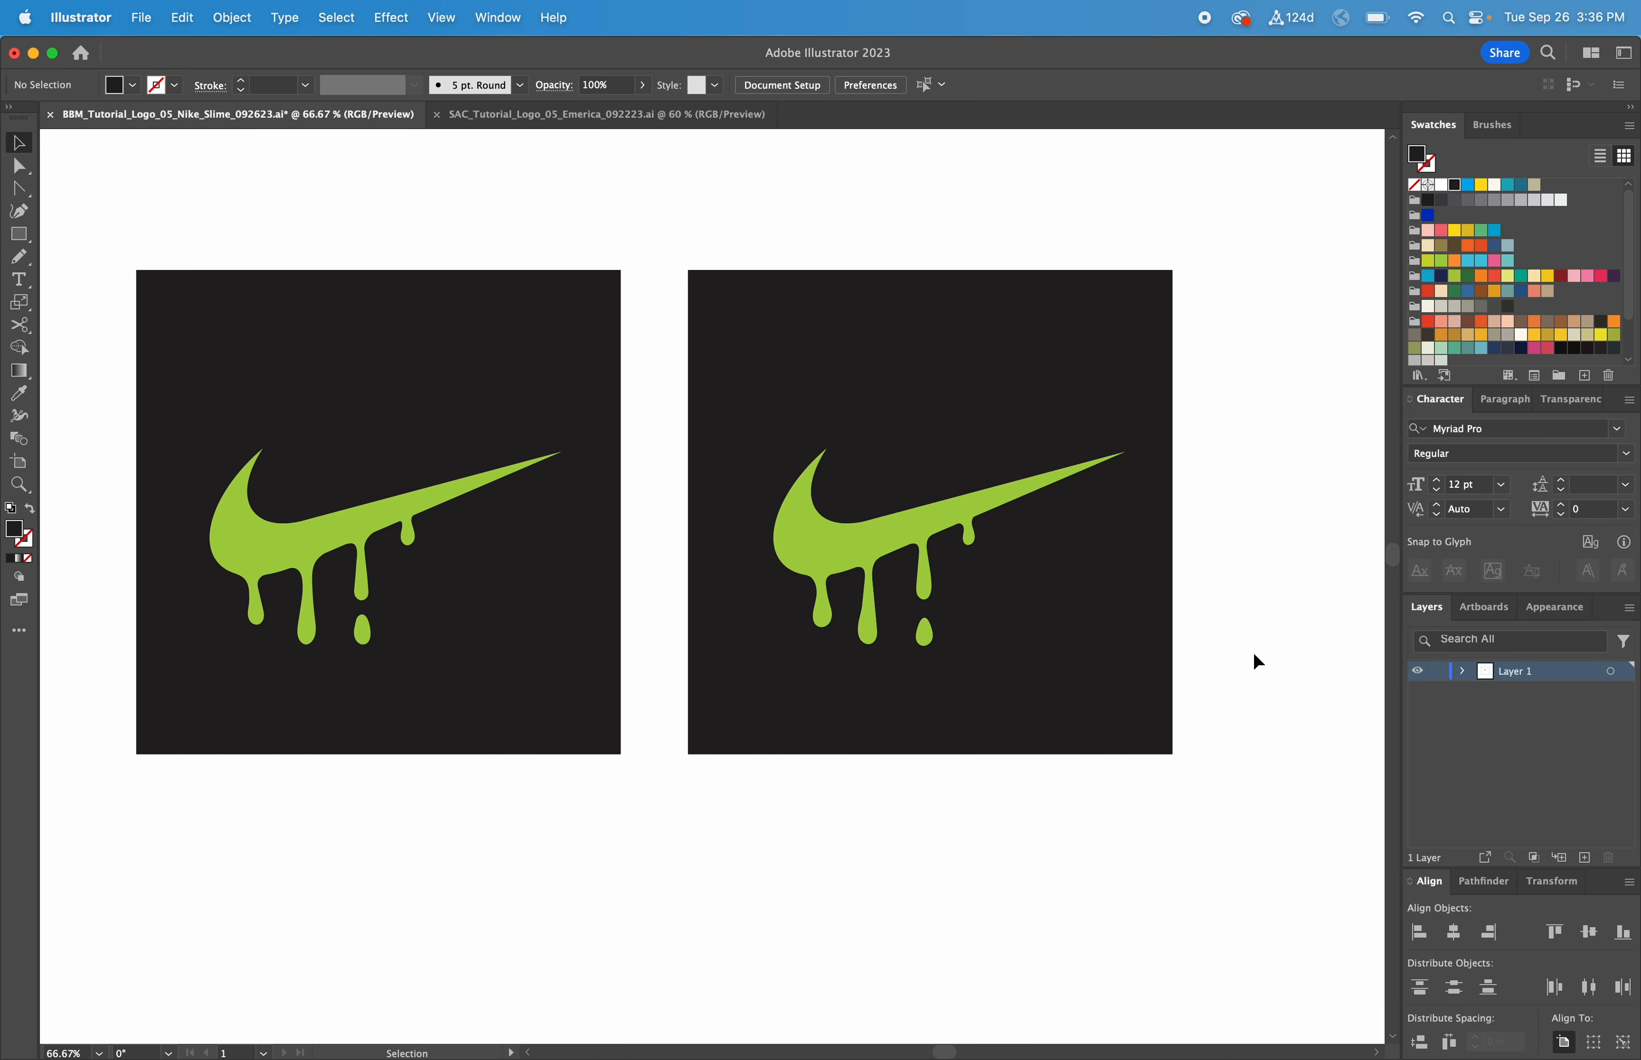